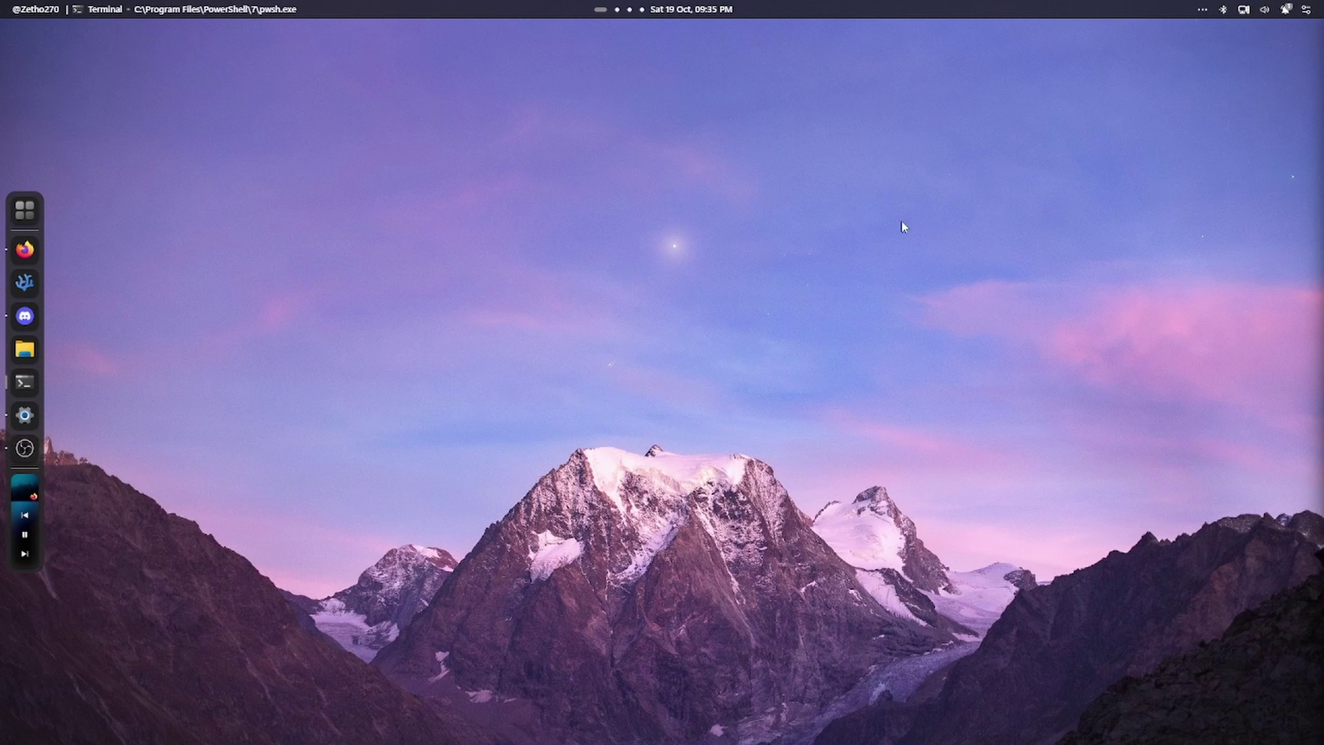
- Focus the empty desktop instead of the Terminal so Windows Explorer shows as the active app
click(825, 334)
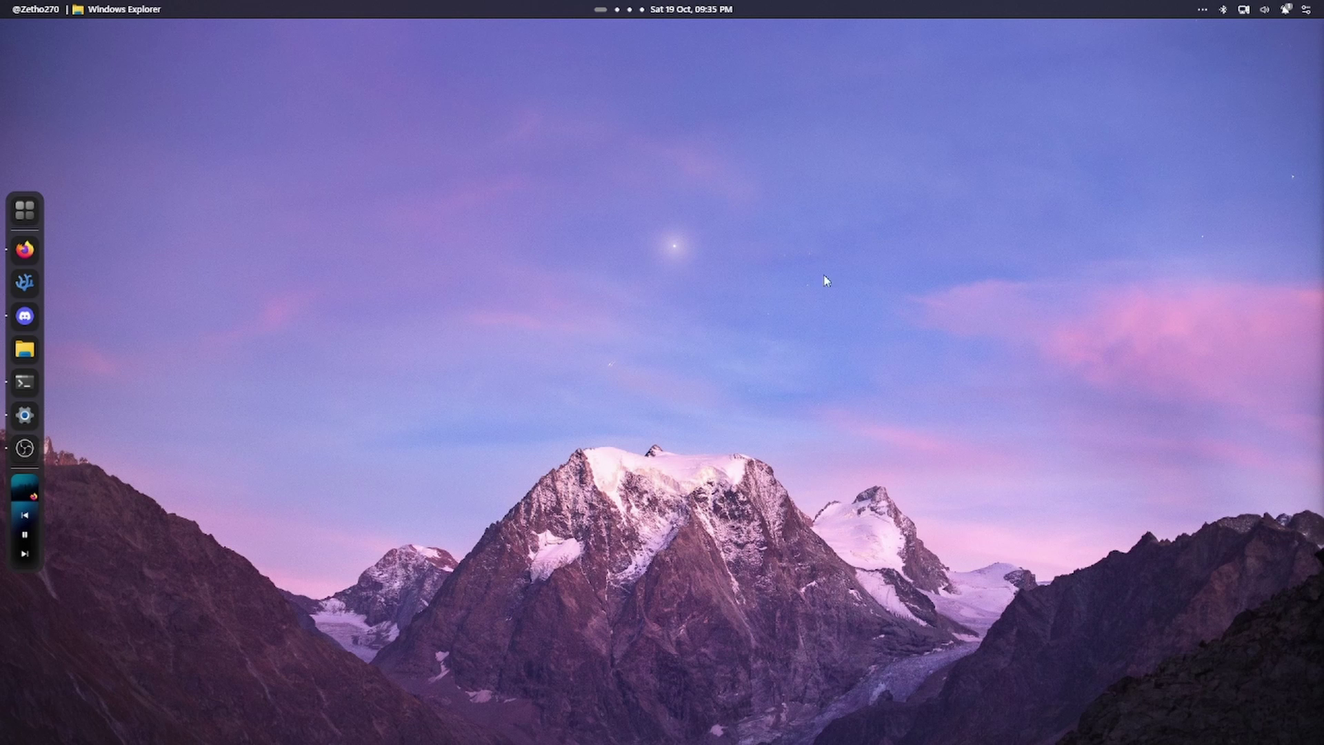
- Raise the screen brightness with the slider in the tray's quick settings panel
click(1306, 10)
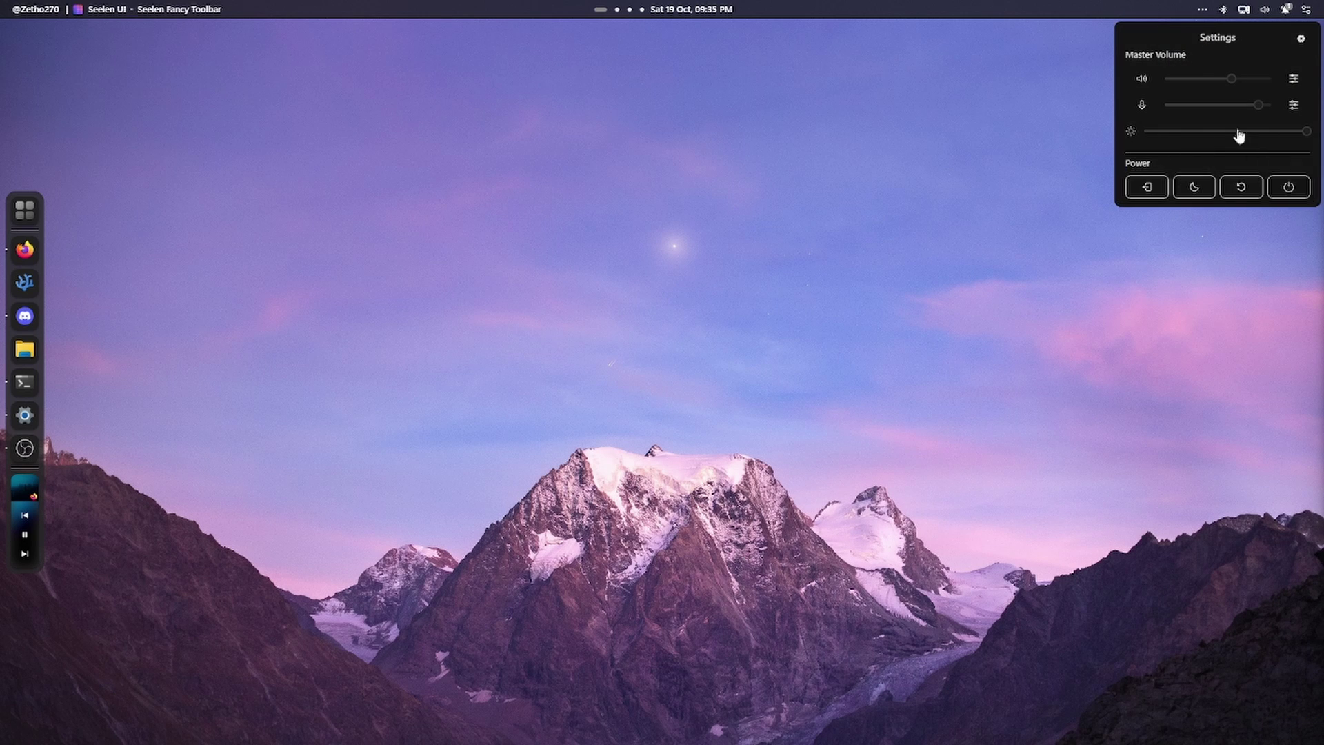
drag(1286, 135, 1314, 133)
- Open Seelen UI settings maximized and browse the General, Fancy Toolbar, Window Manager and Dock/Taskbar pages
click(1302, 39)
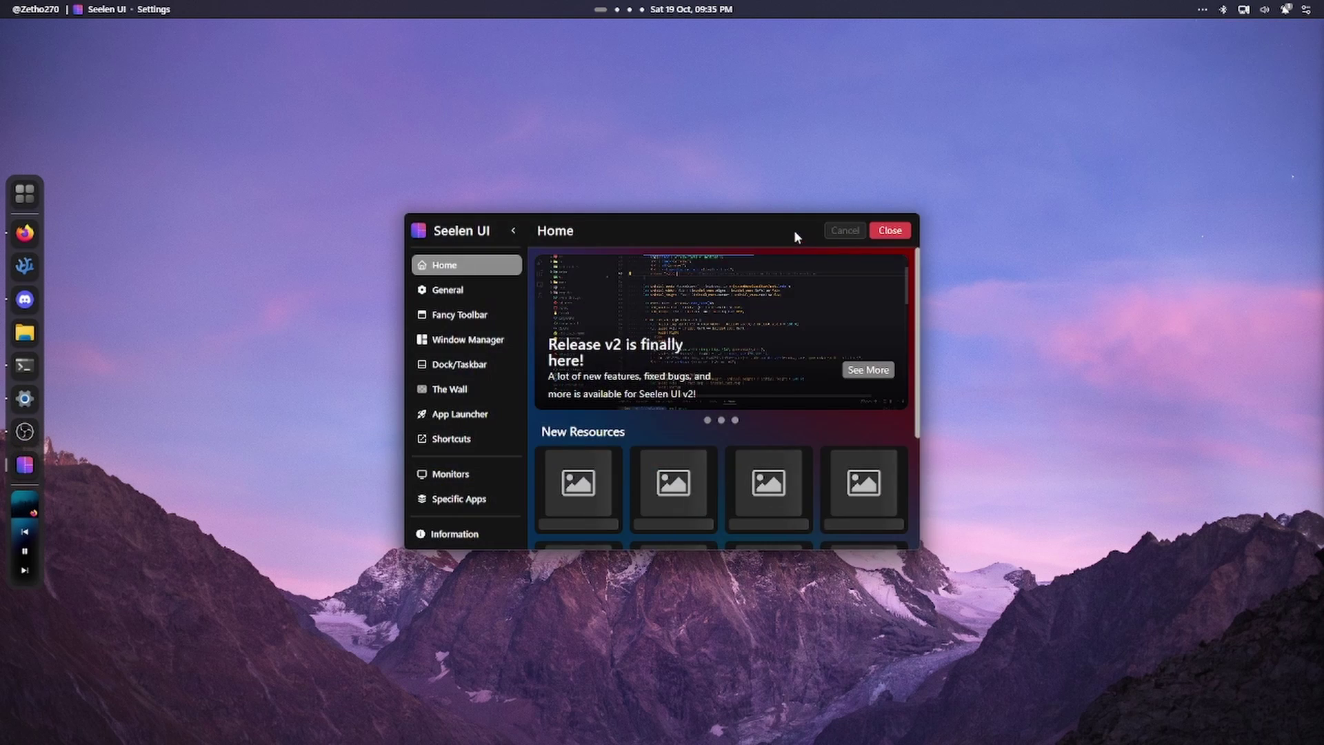
double_click(793, 230)
click(44, 96)
click(42, 121)
click(43, 146)
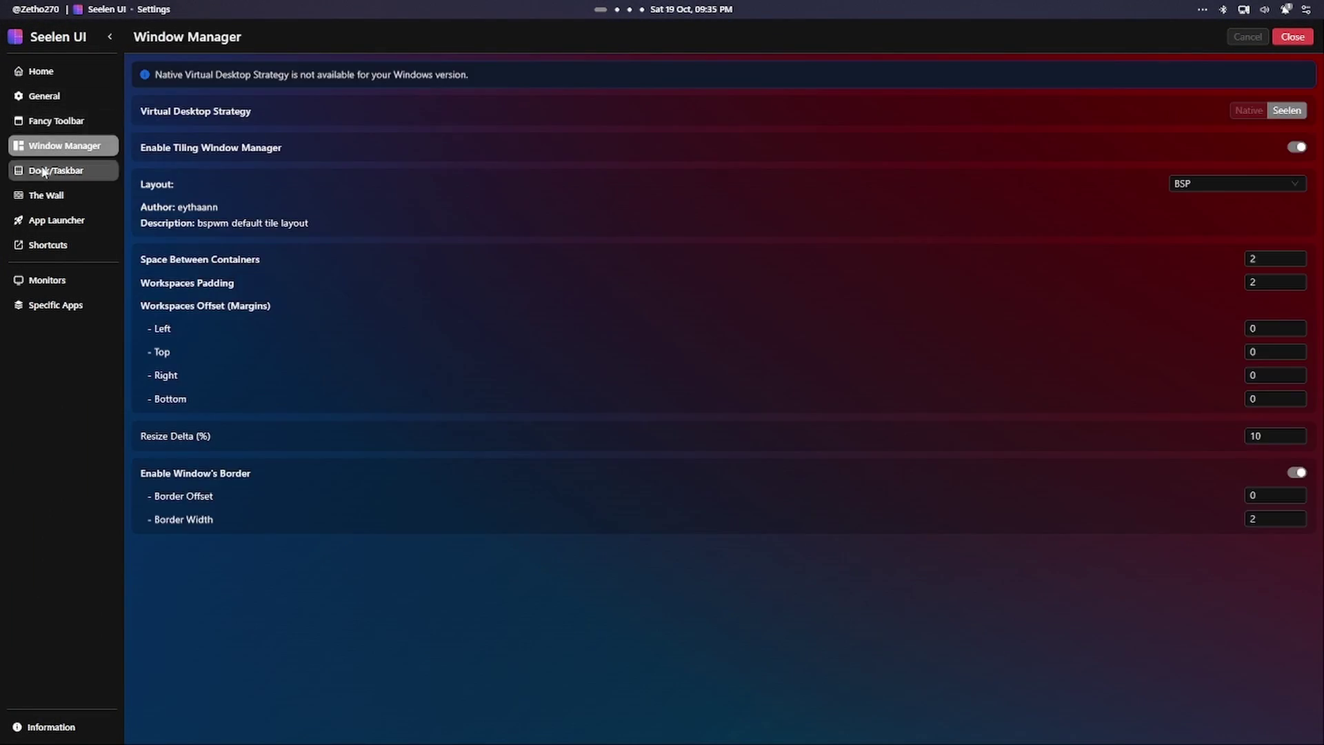
click(42, 170)
- Browse The Wall, App Launcher, Shortcuts, Monitors and Specific Apps pages, then restore the window to floating size
click(41, 195)
click(39, 220)
click(43, 245)
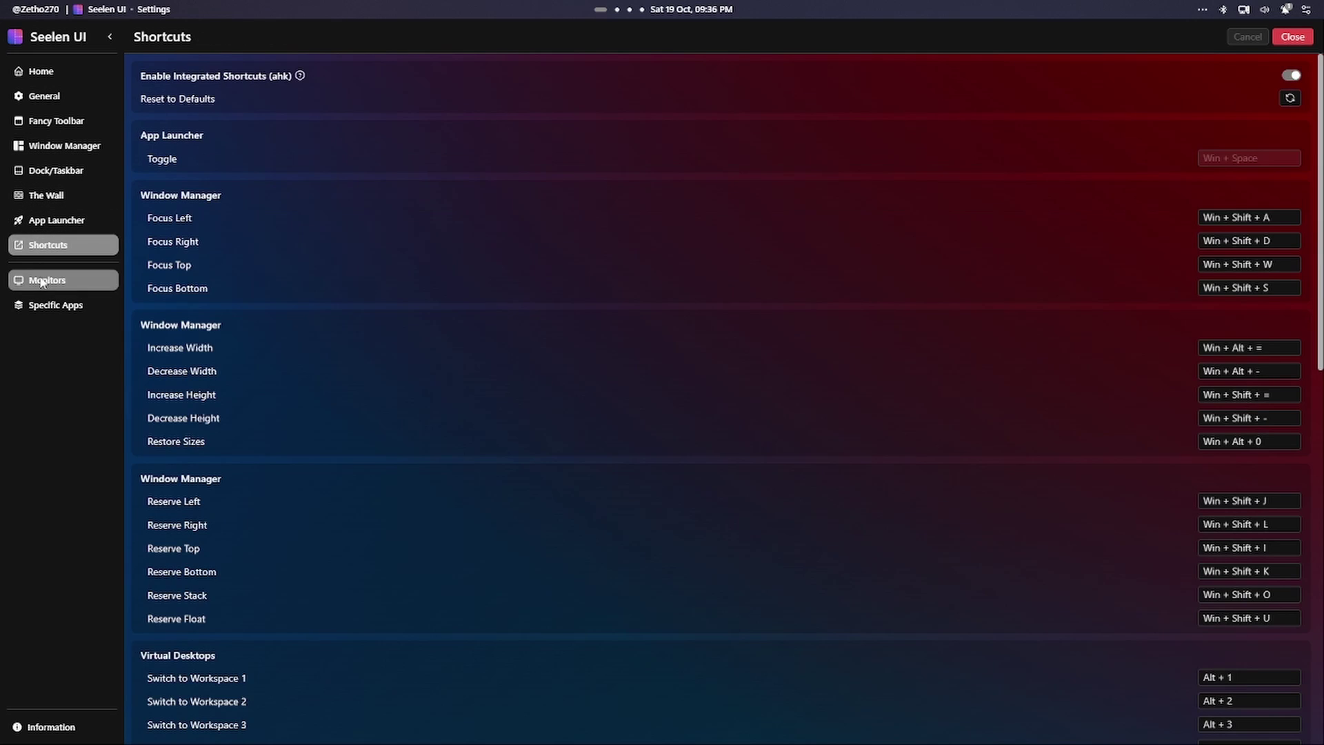
click(44, 281)
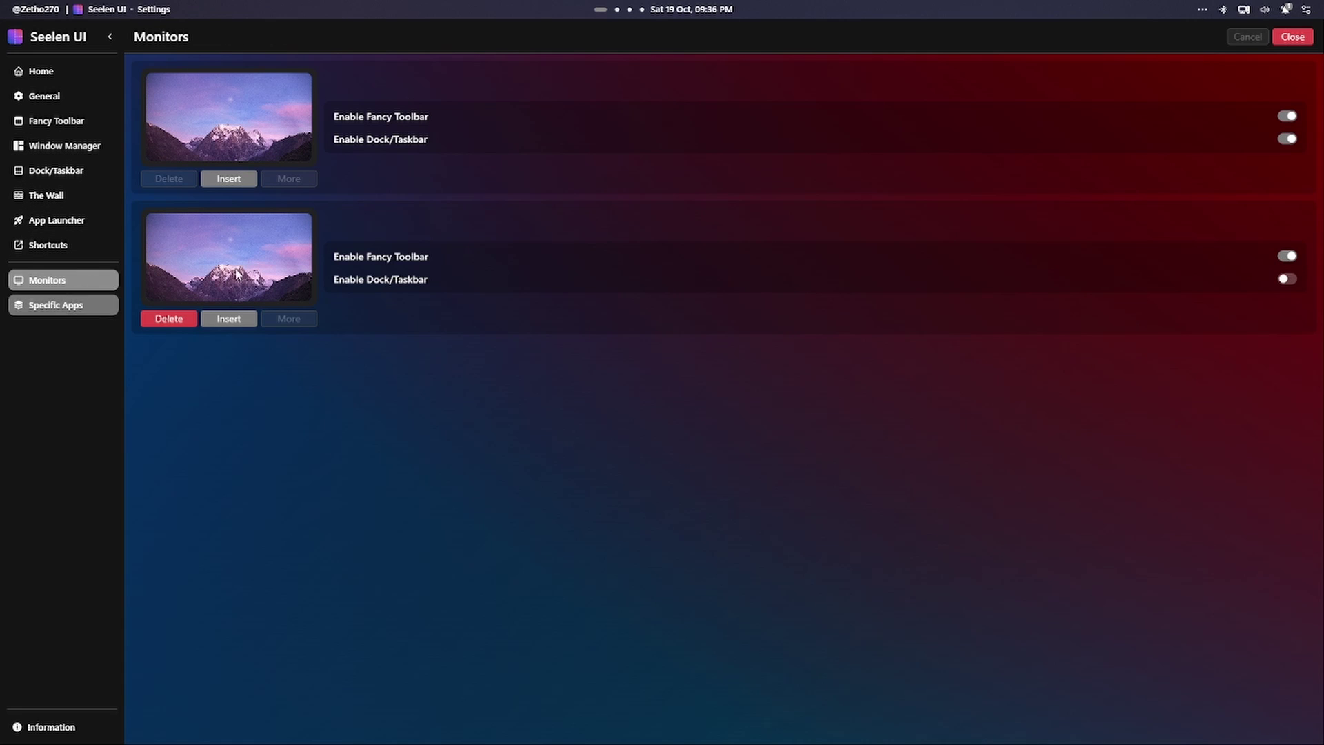
click(48, 304)
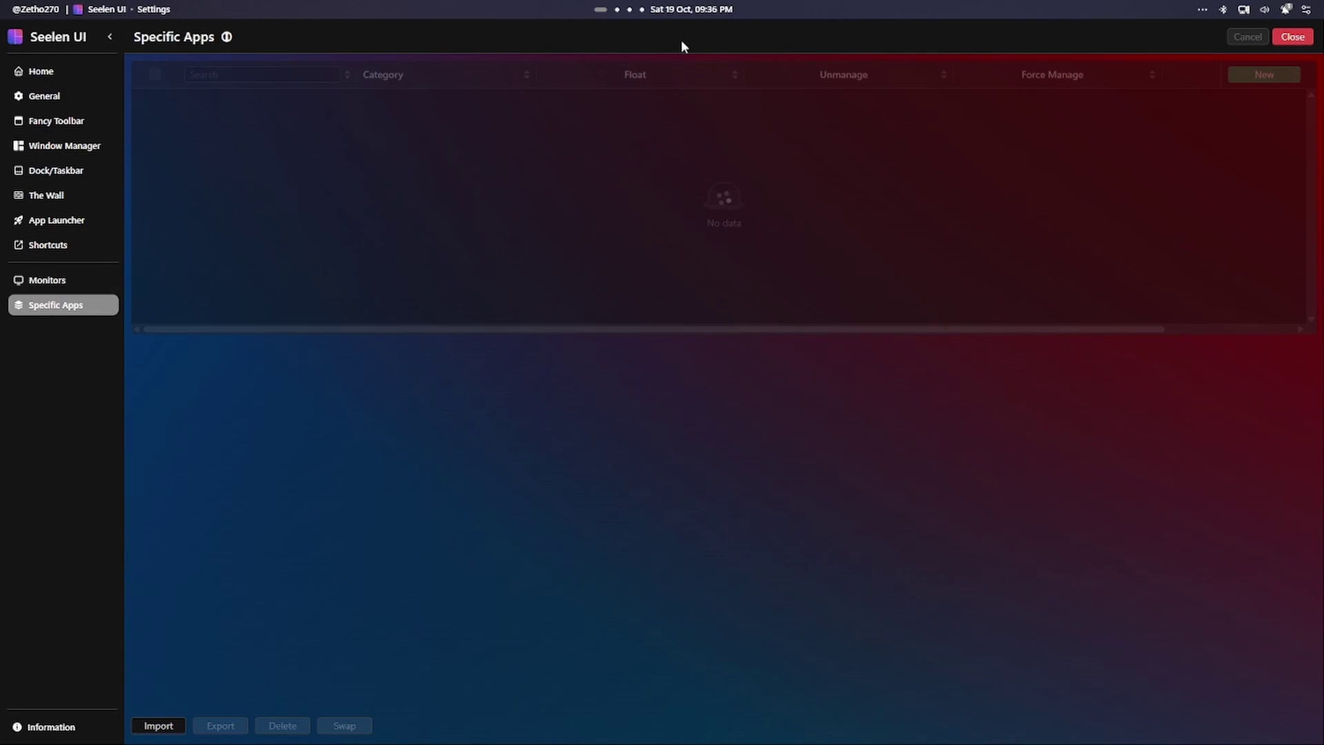
drag(690, 30, 533, 230)
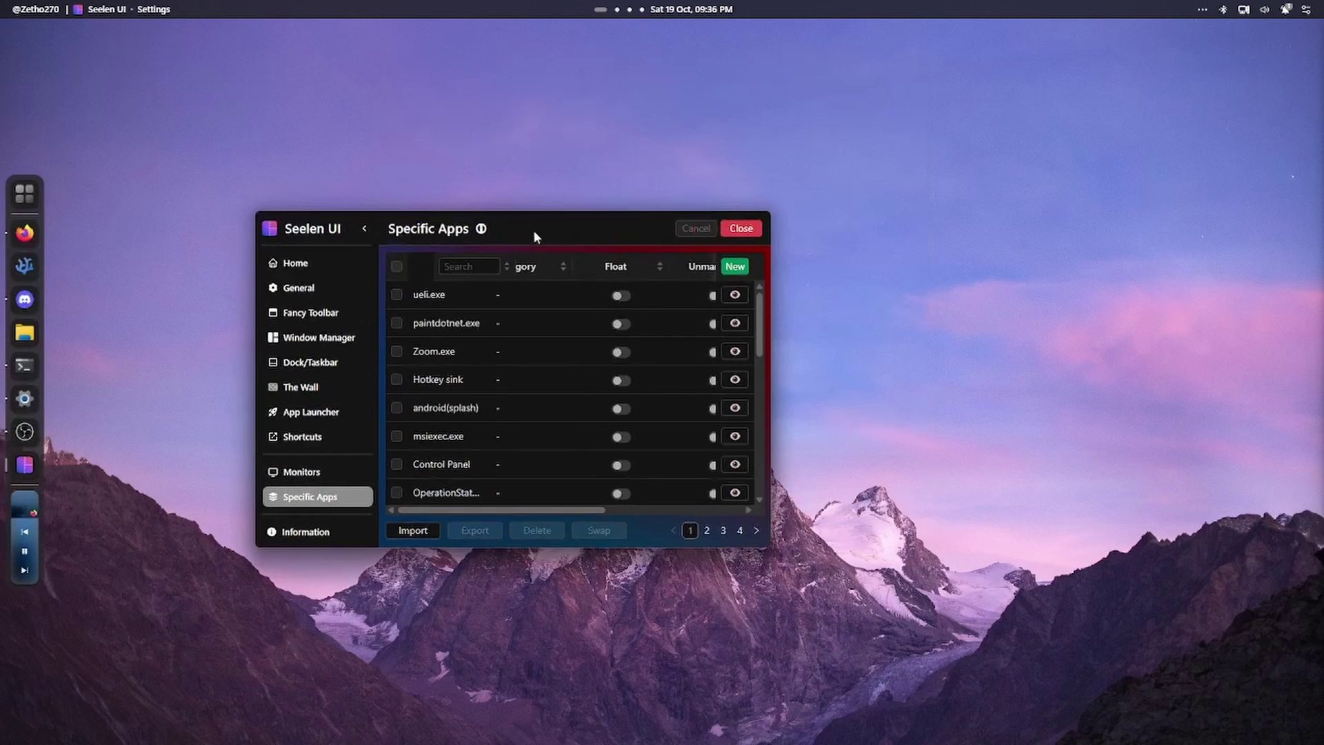
- Close the settings window, then open the user's home folder and close it with Alt+F4
click(739, 225)
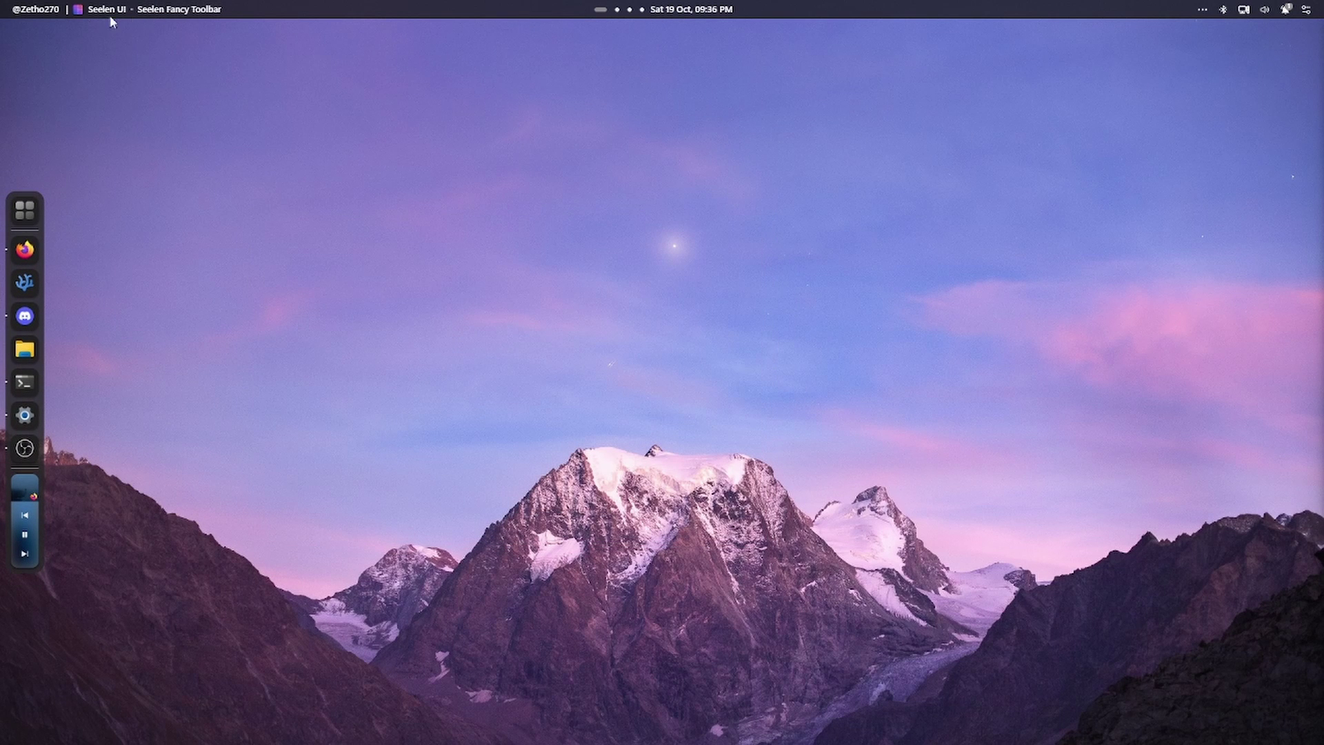
click(28, 11)
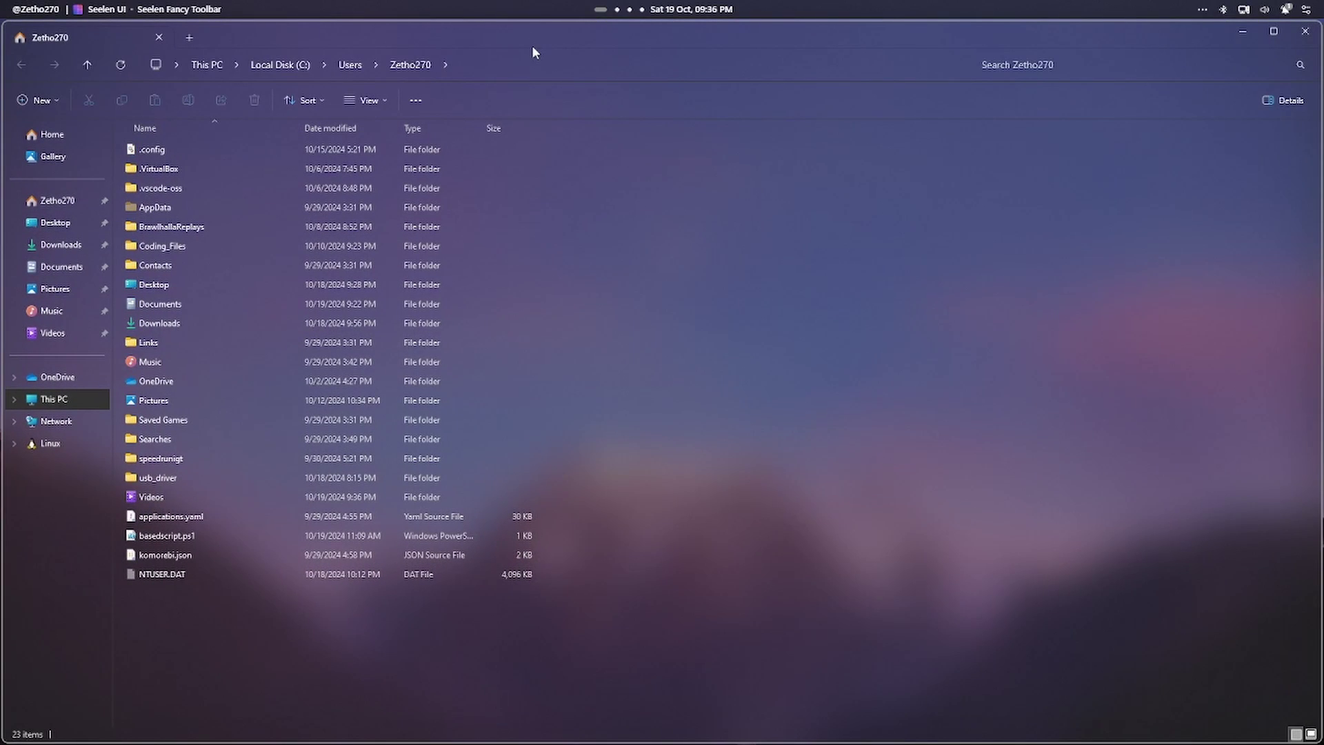
key(alt+F4)
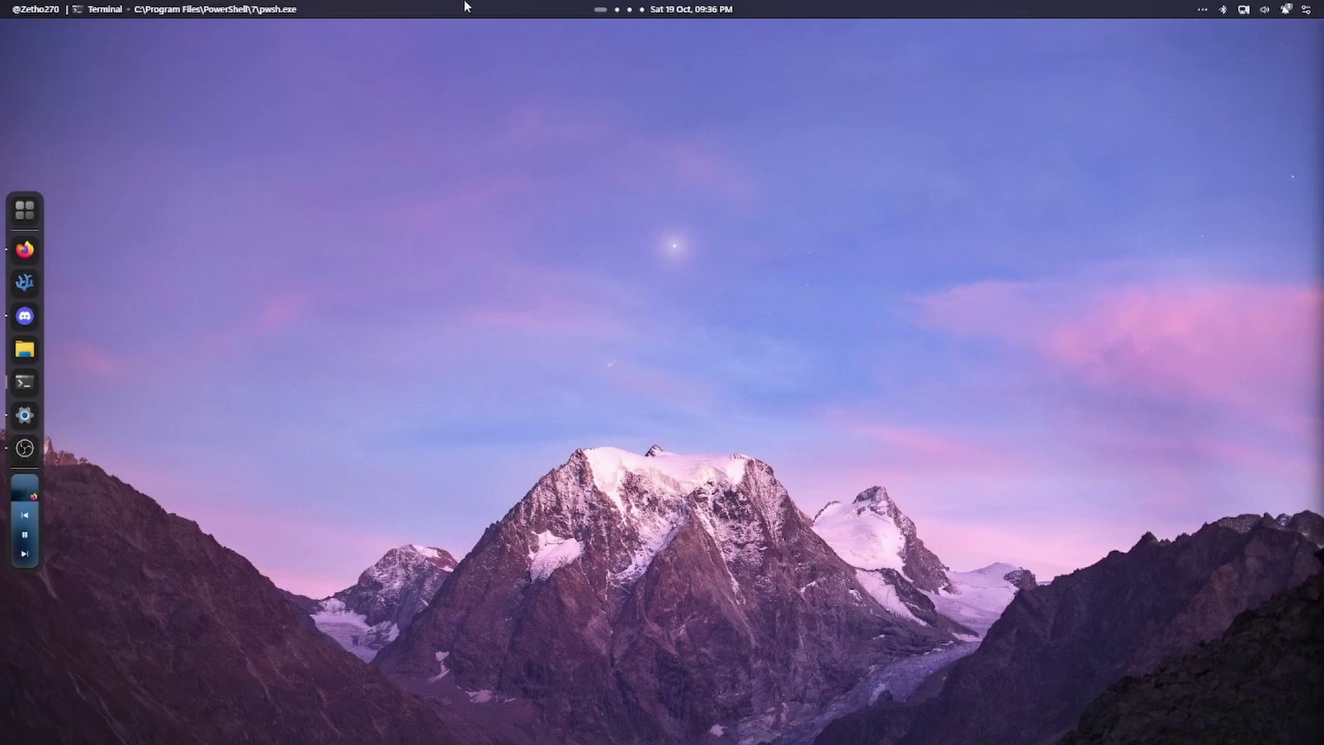
- Switch to workspaces 3 and 4 from the top bar, then return to workspace 1
click(628, 10)
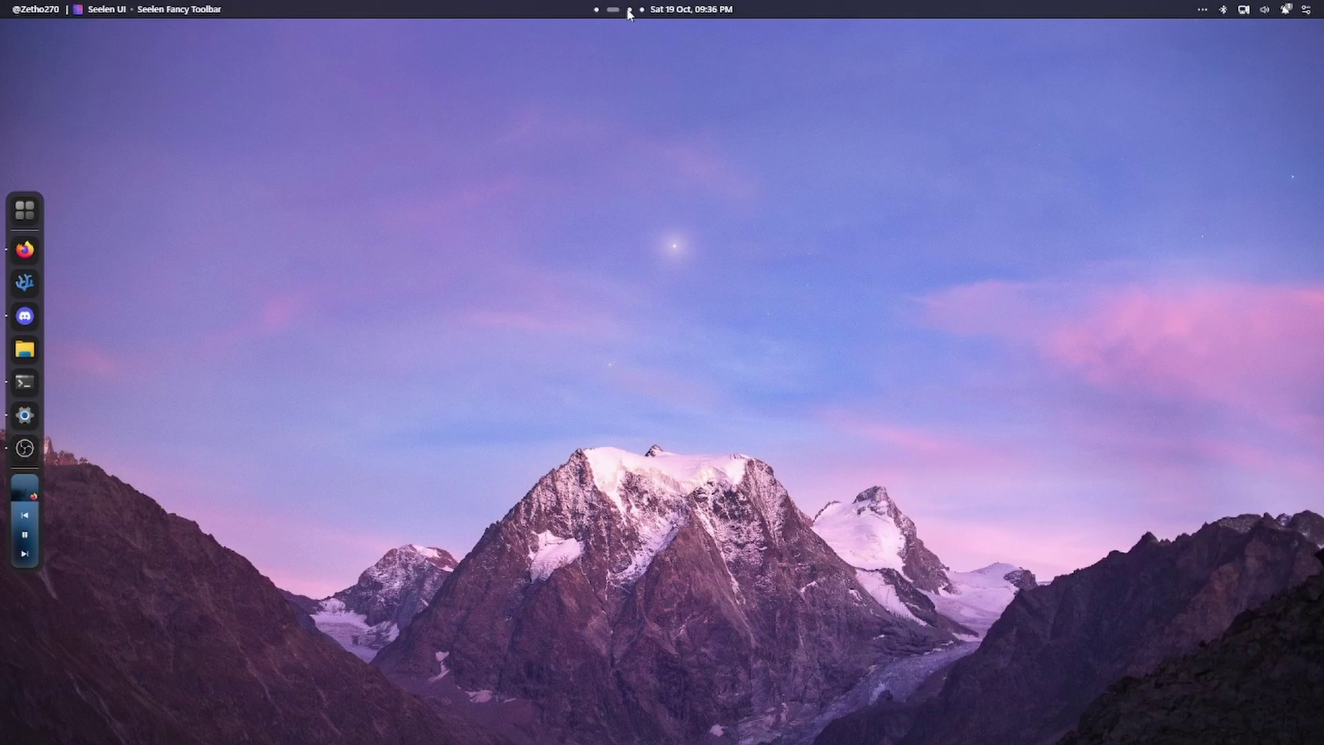
click(643, 9)
click(598, 9)
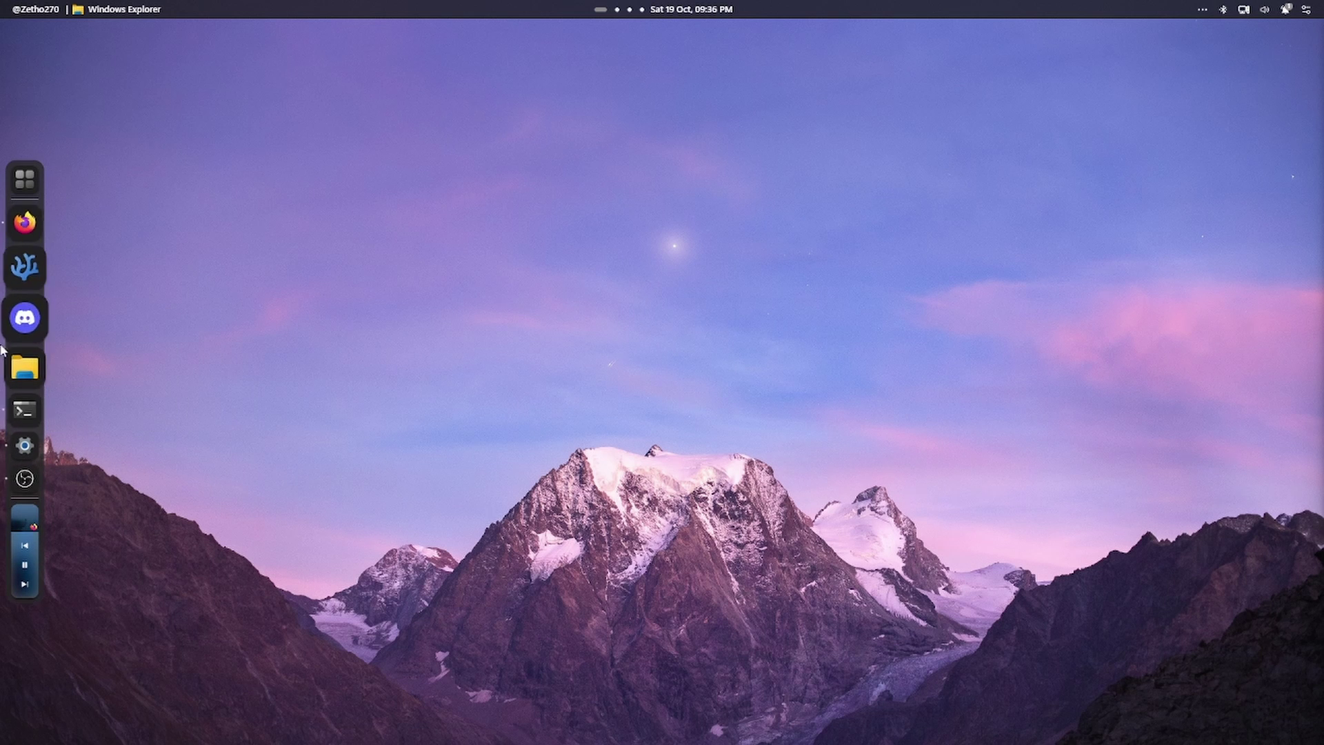
click(26, 280)
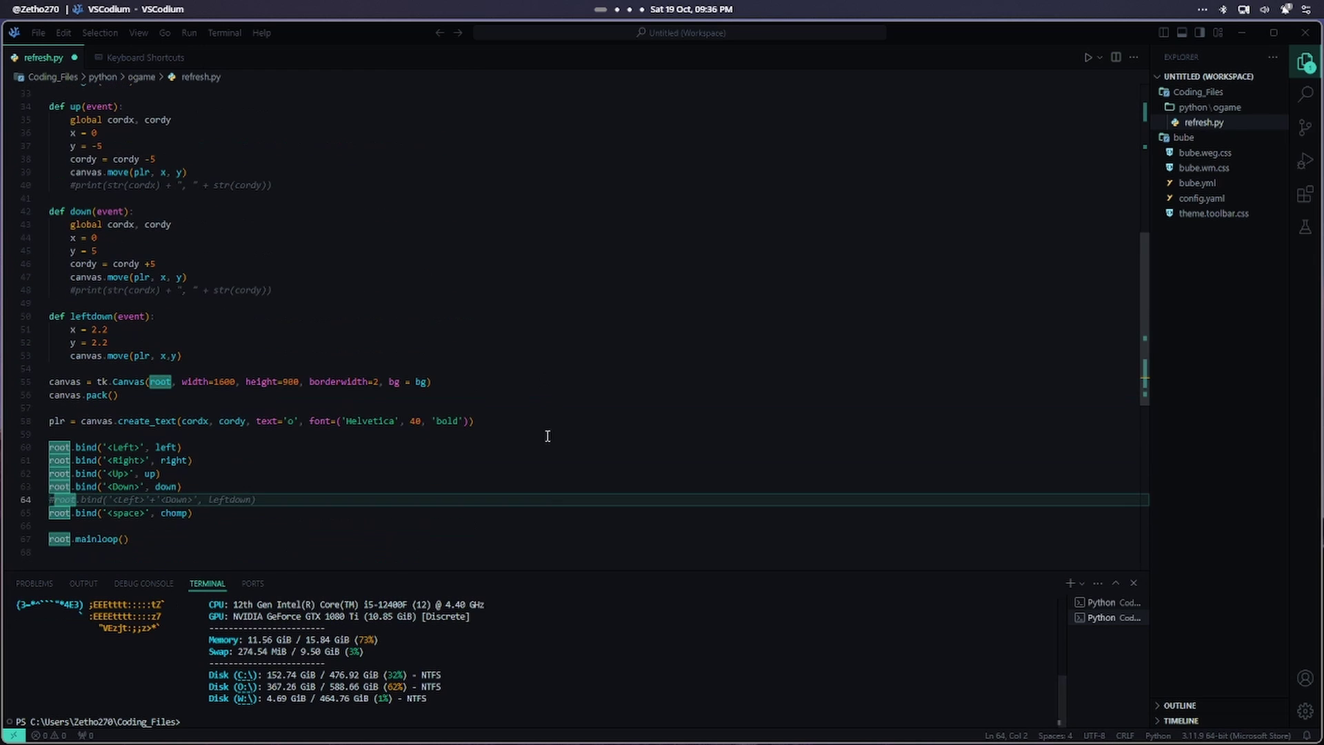
scroll(463, 240, up, 6)
scroll(463, 240, up, 5)
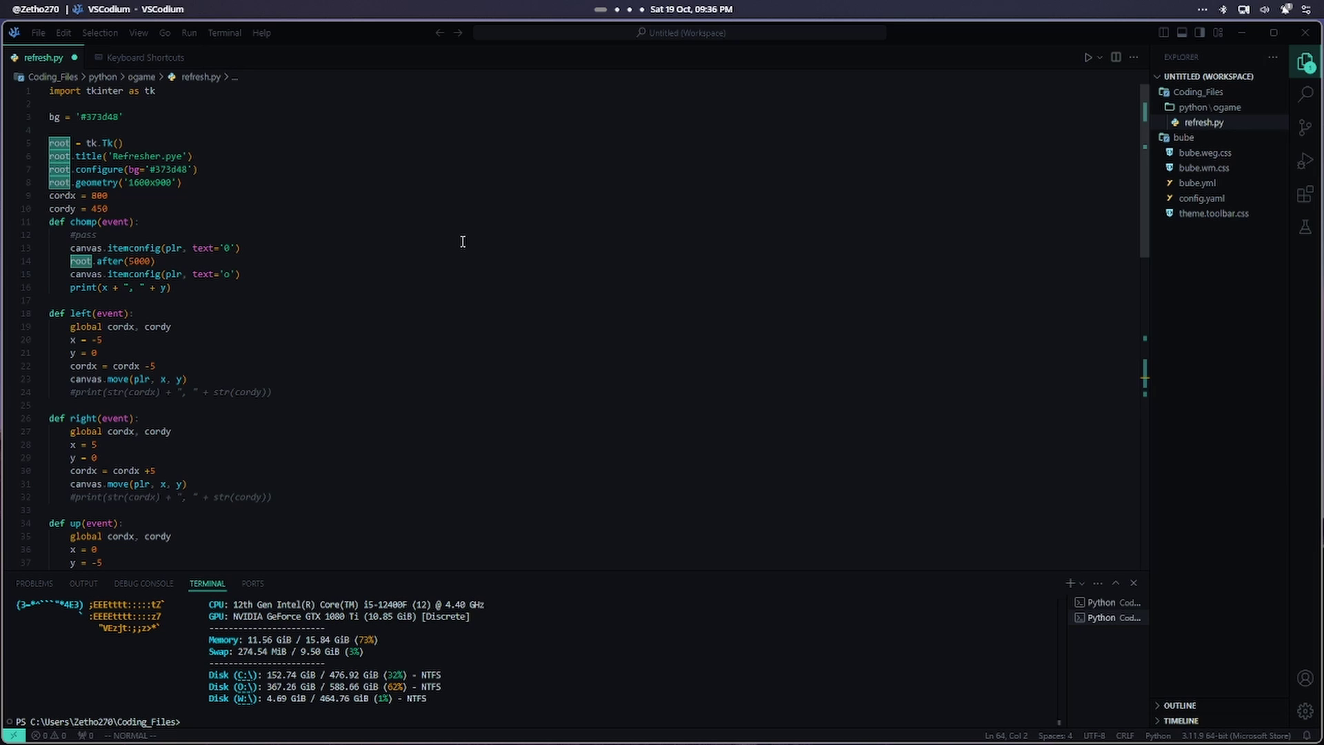
click(969, 142)
key(super+d)
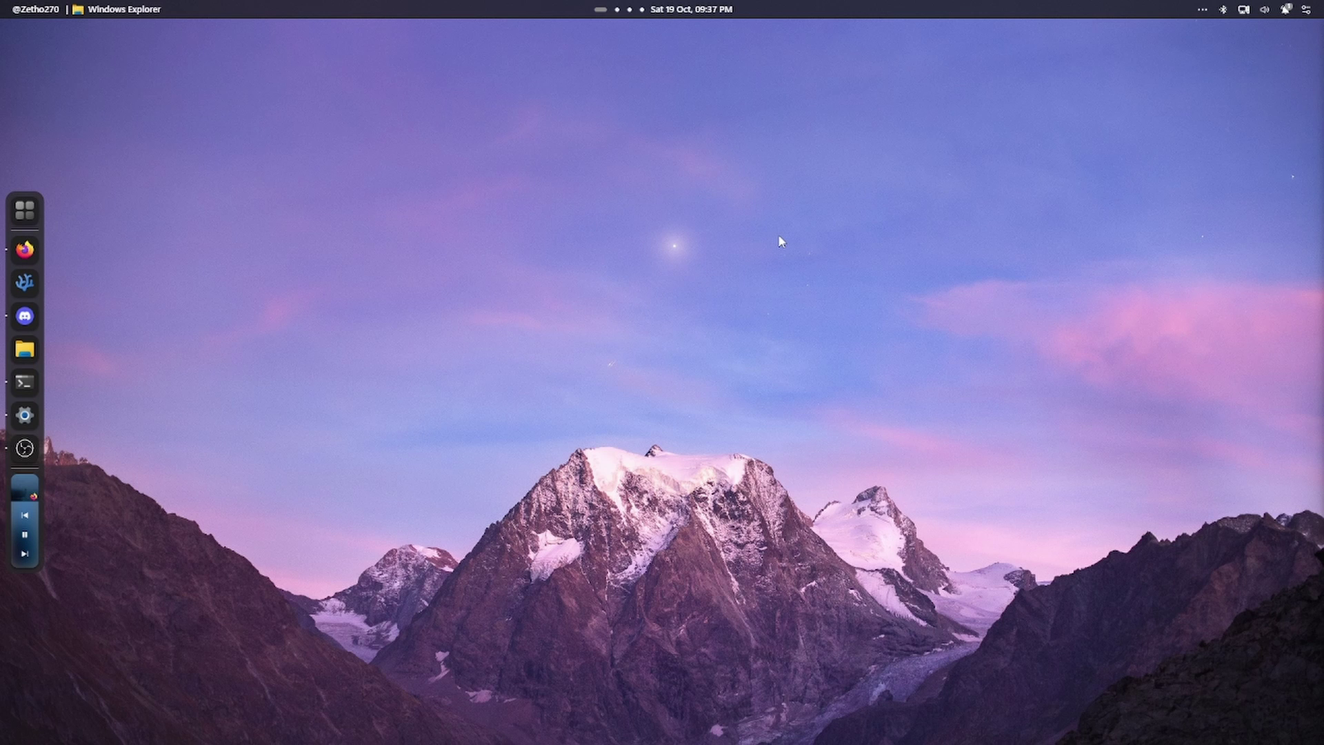
- Open a File Explorer window with Win+E and launch Terminal from the app search launcher
key(alt+space)
text(obs)
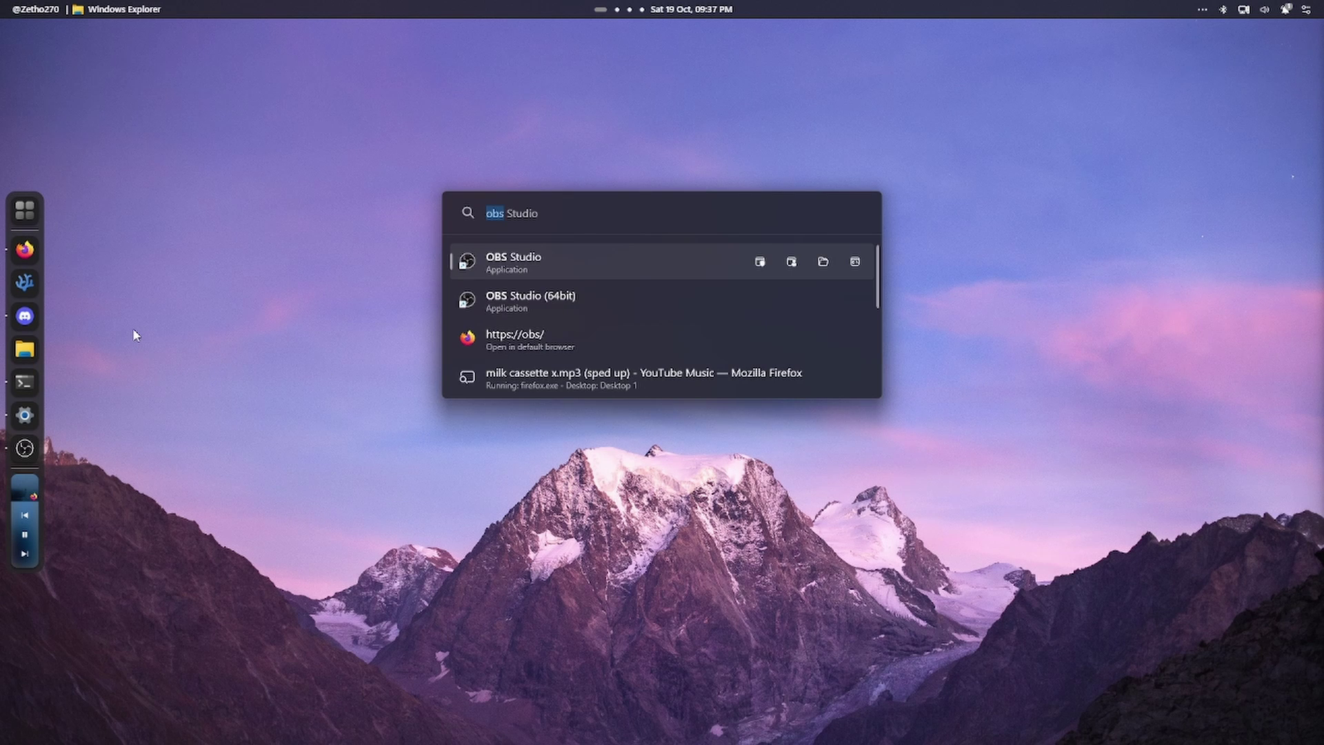
key(Return)
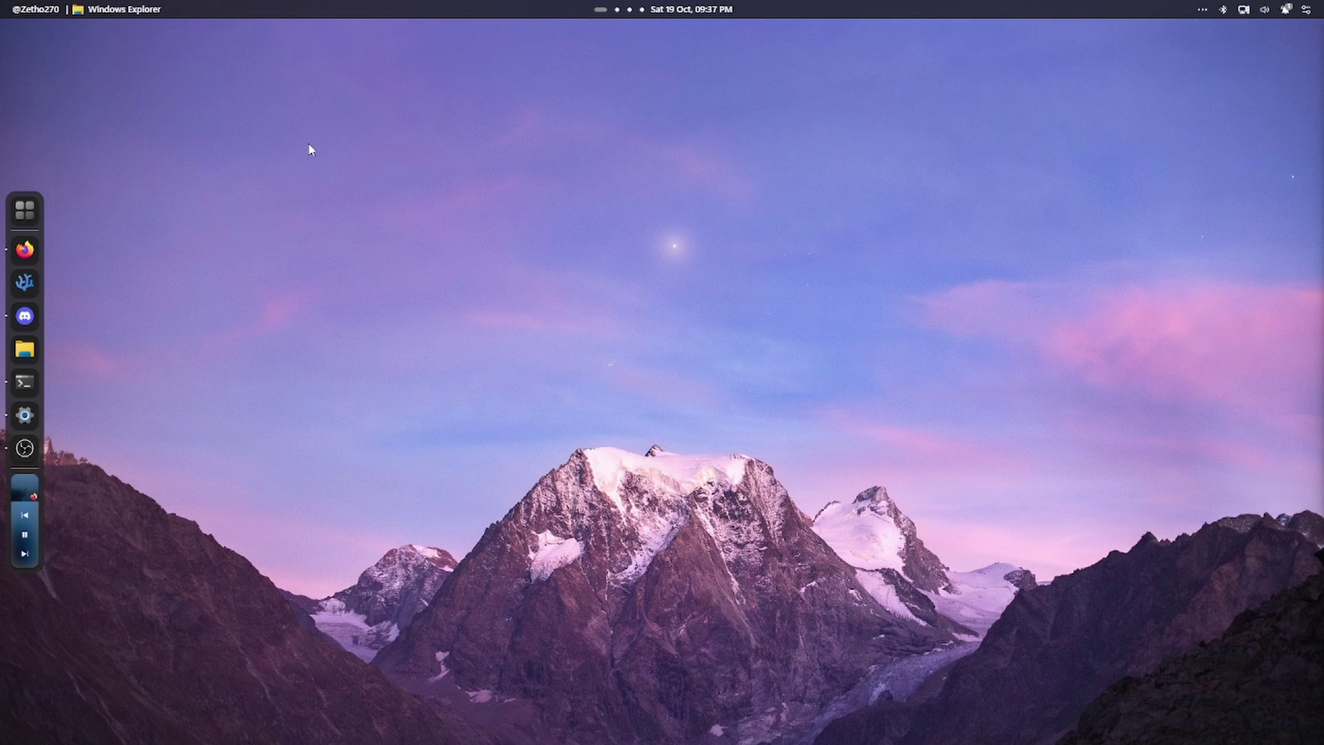
key(super+e)
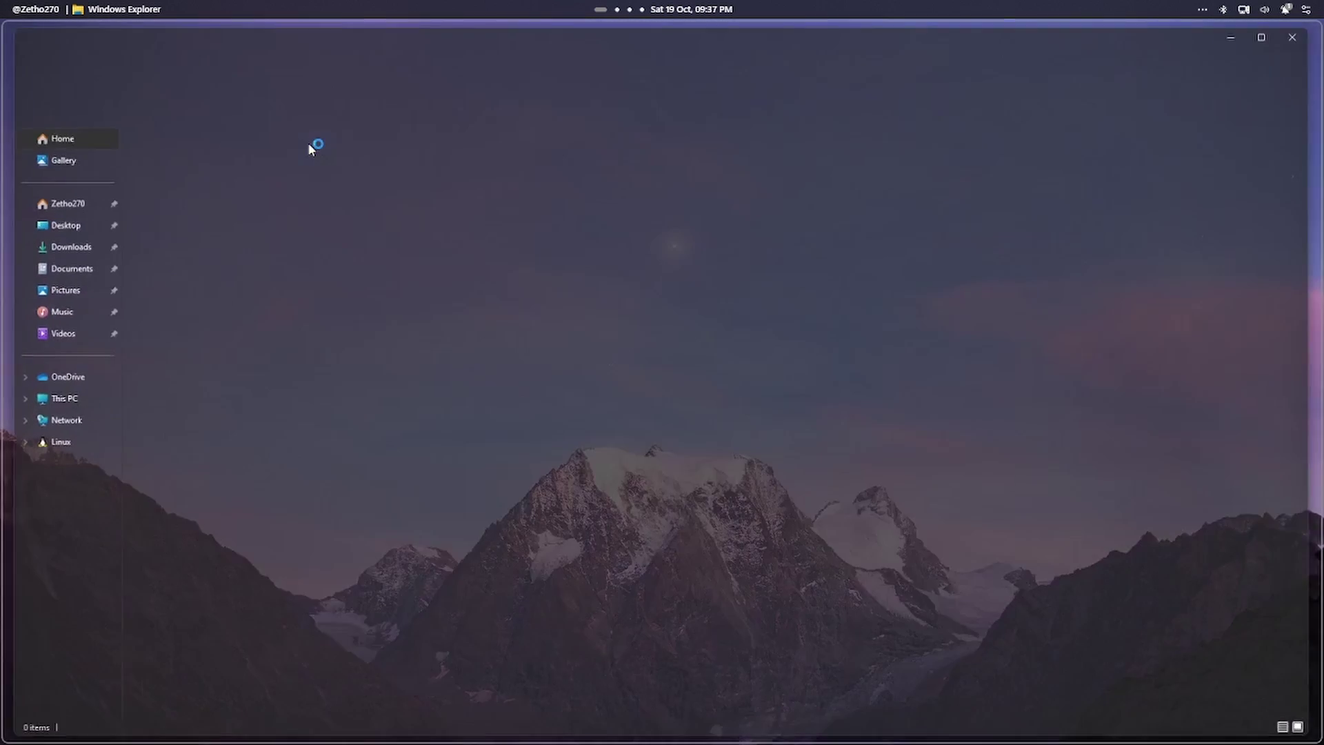
key(alt+space)
text(terminal)
key(Return)
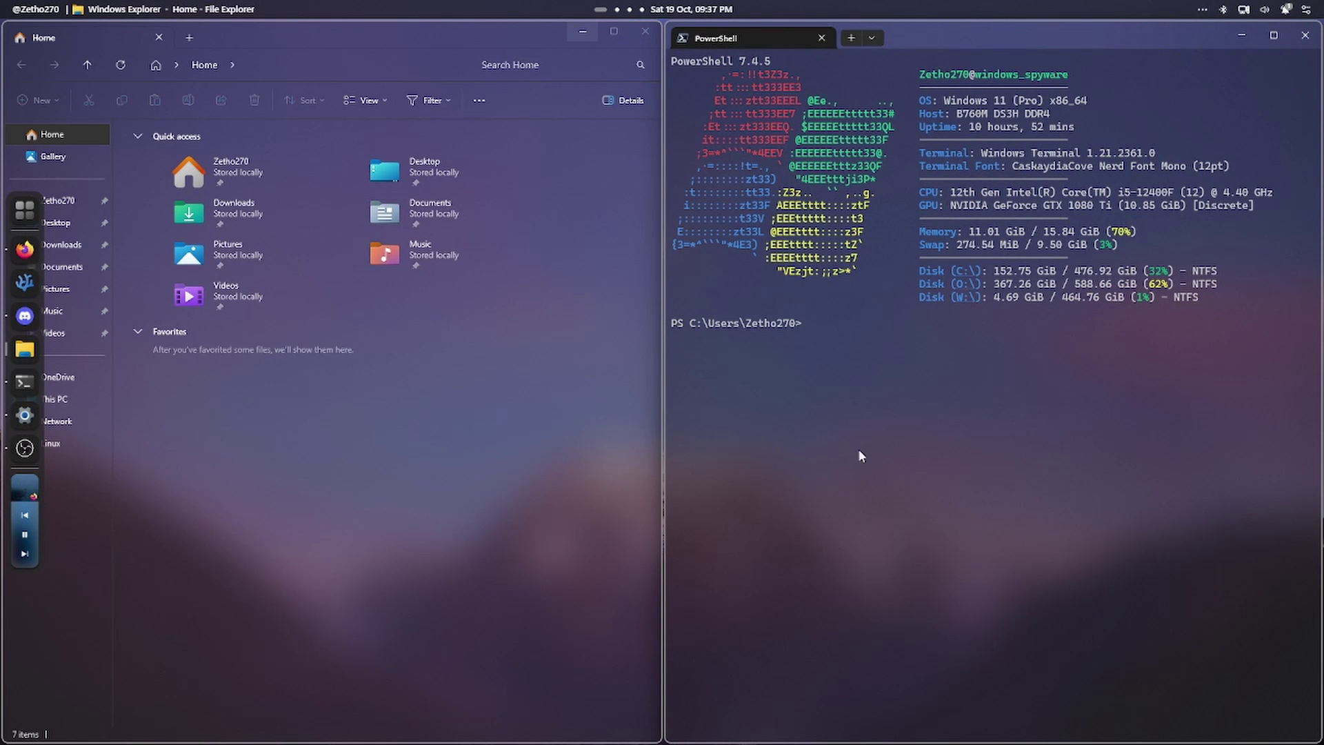
- Open two more File Explorer windows to see them tile, then focus the left one
key(super+e)
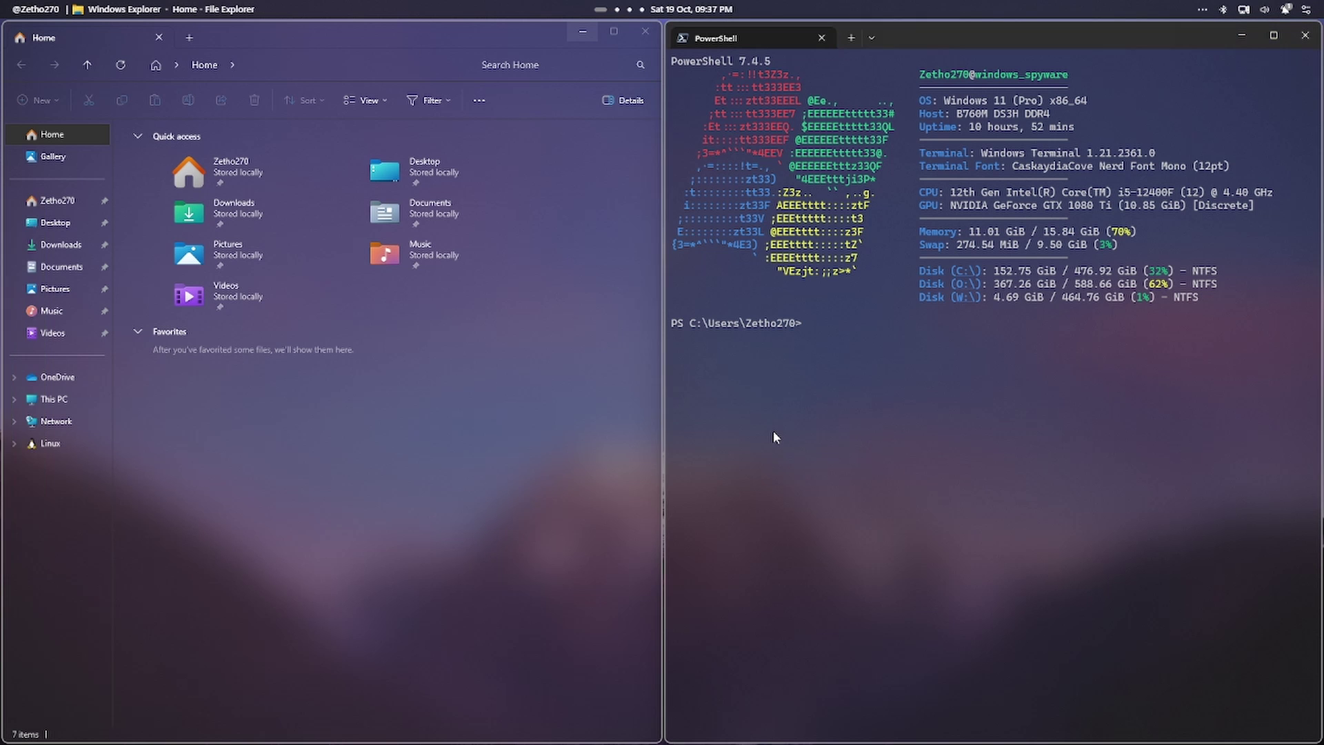
key(super+e)
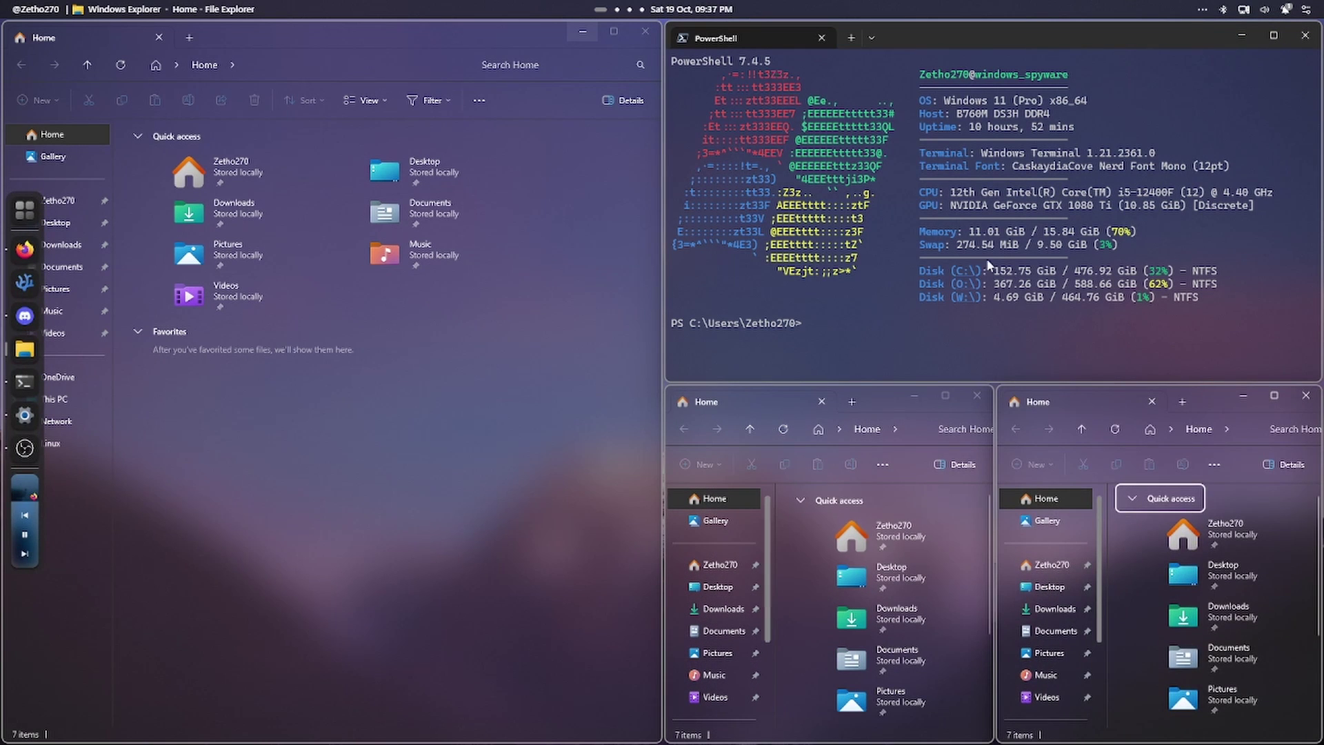
click(478, 459)
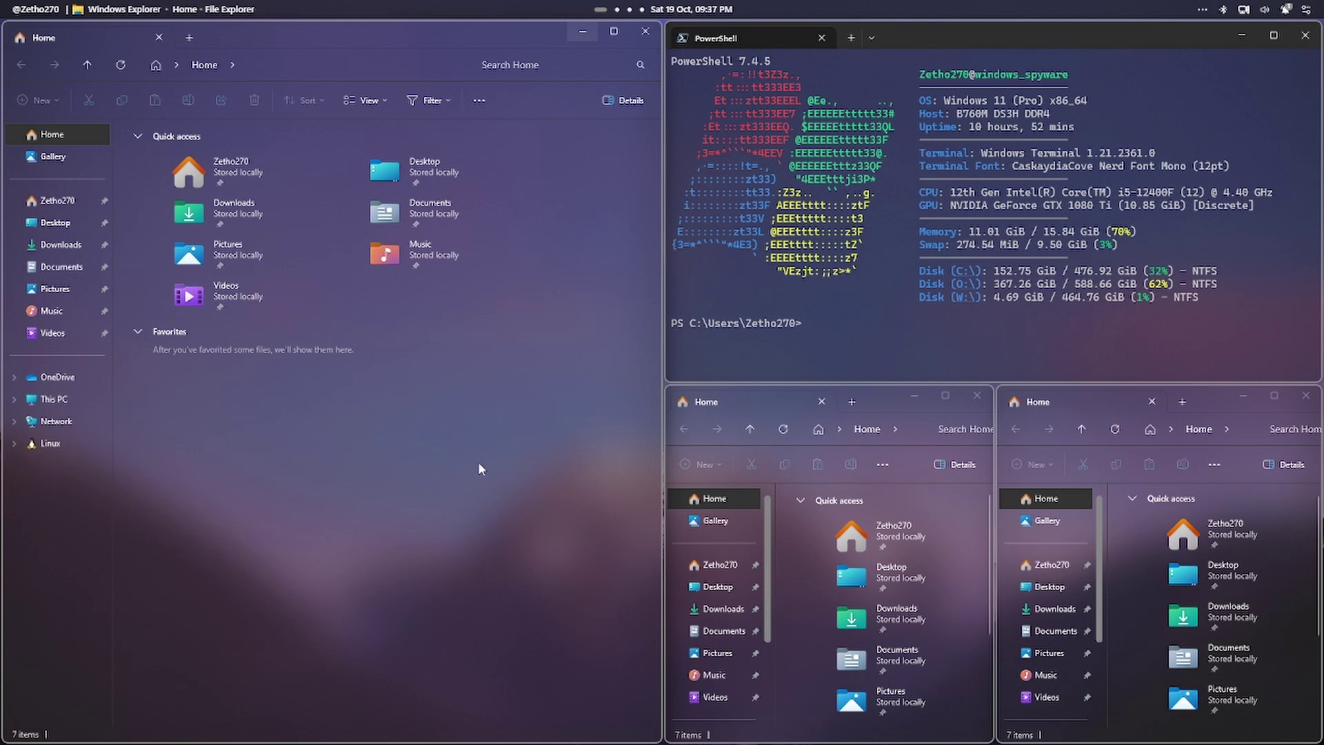
key(super)
key(super)
- Close the left and bottom-right Explorers with Alt+Shift+Q and pull PowerShell out of its tile
key(alt+shift+q)
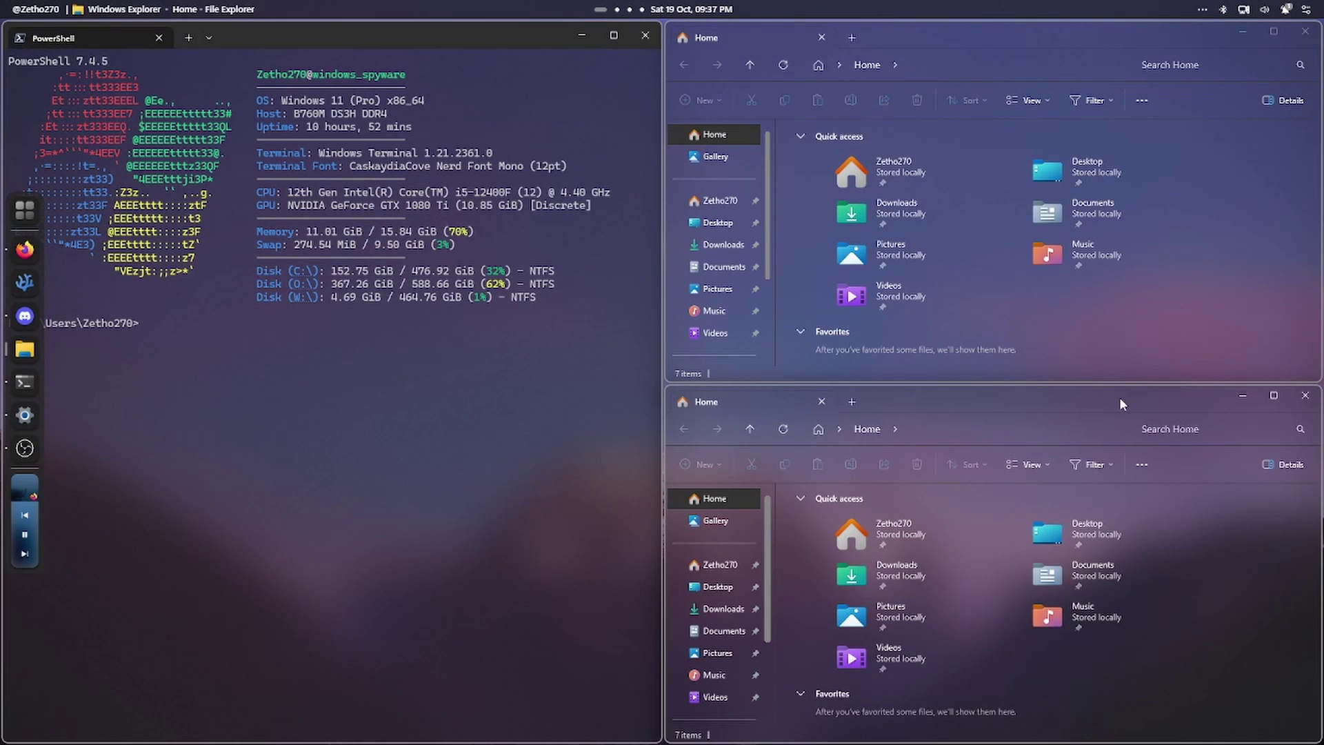
key(alt+shift+q)
key(alt+shift+q)
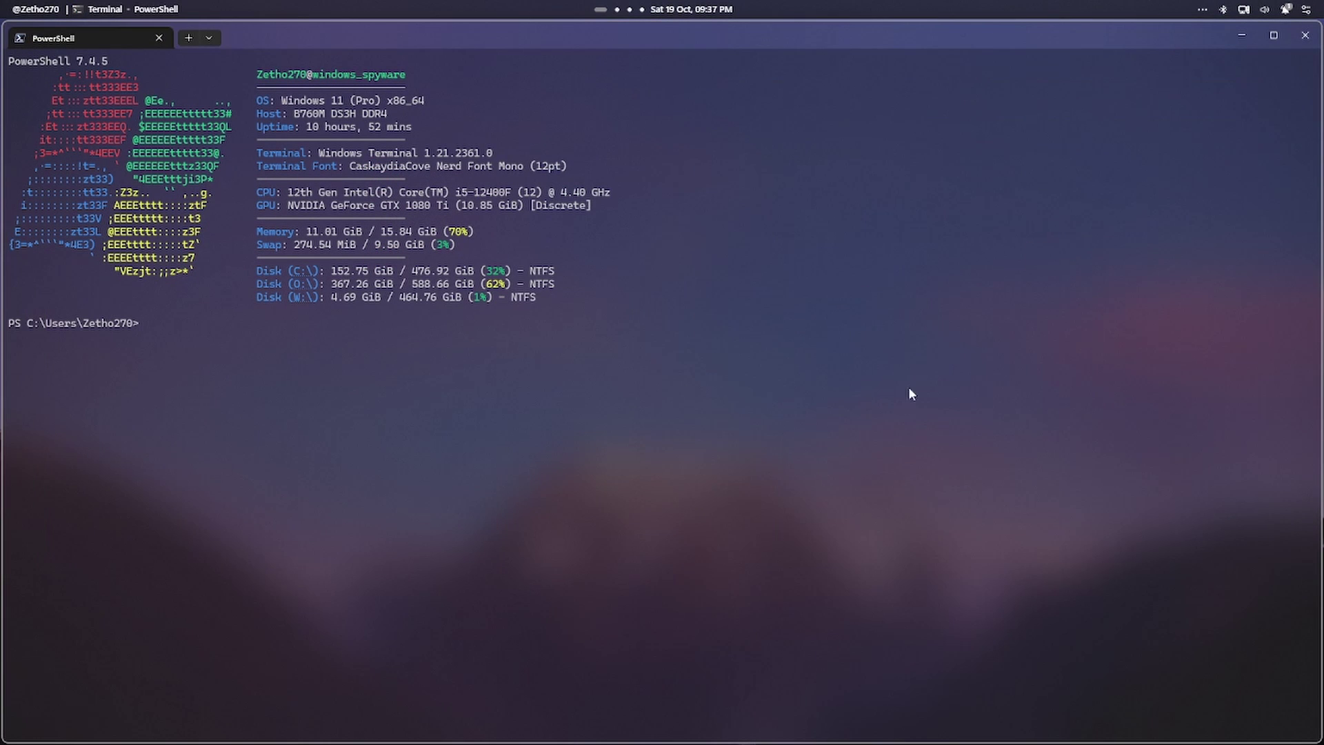
drag(803, 38, 786, 89)
- Dismiss the Start menu, then launch Discord by searching 'discord' in the app search launcher
key(super)
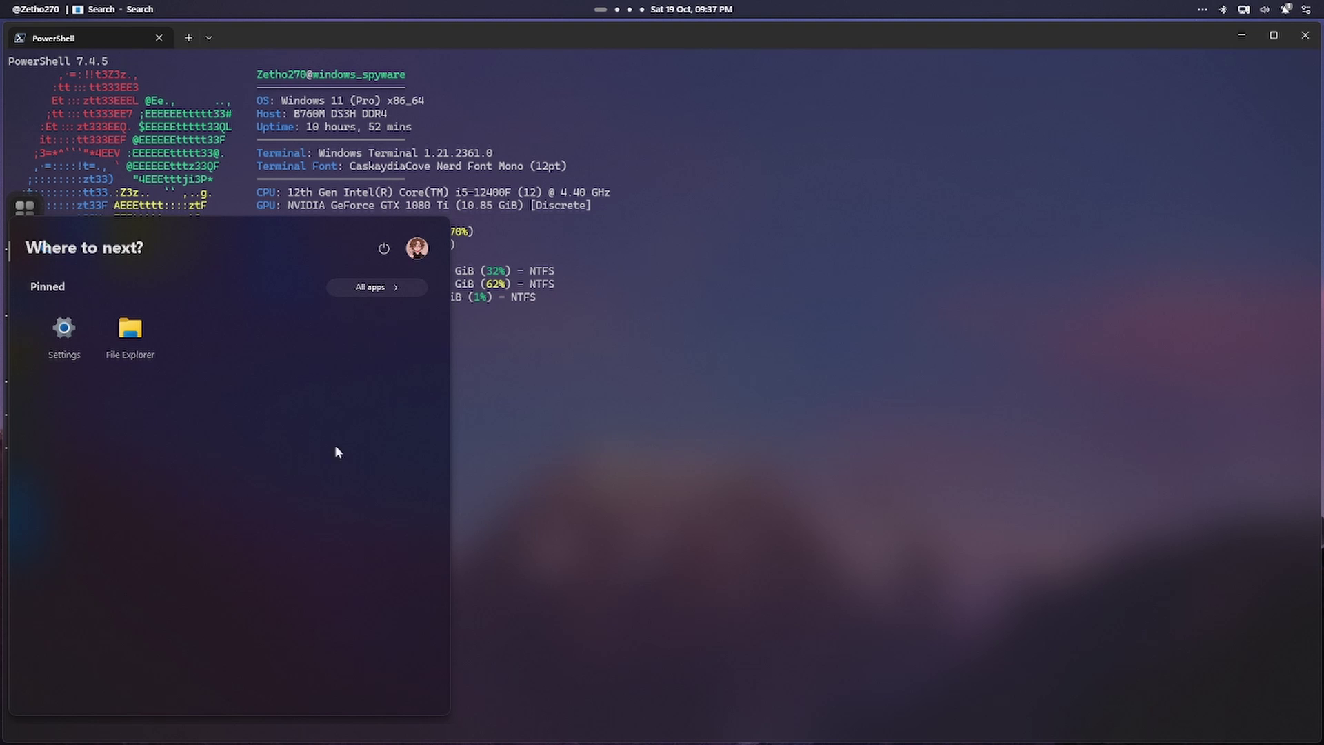
click(467, 498)
key(alt+space)
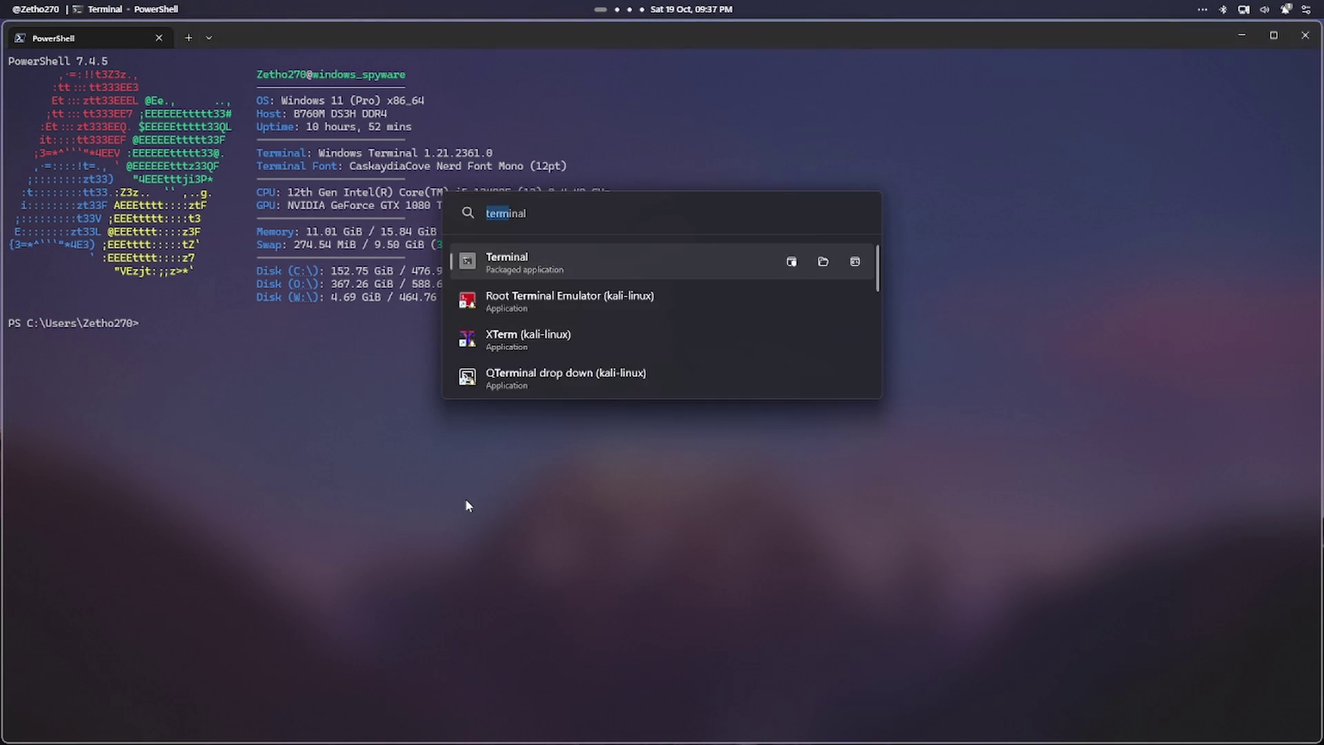
text(laslfjdjfljflj)
key(BackSpace)
key(BackSpace)
key(BackSpace)
key(BackSpace)
key(BackSpace)
key(BackSpace)
key(BackSpace)
key(BackSpace)
key(BackSpace)
key(BackSpace)
key(BackSpace)
key(BackSpace)
key(BackSpace)
key(BackSpace)
text(discord)
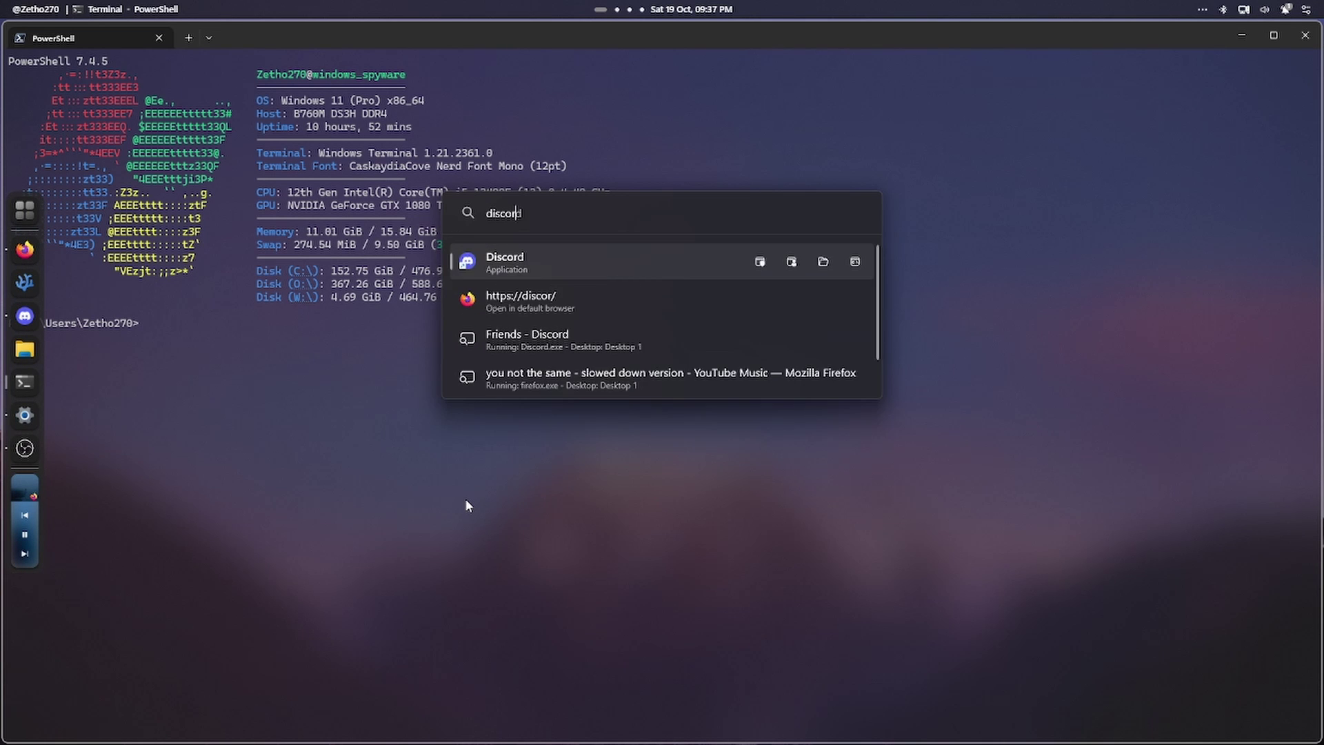
key(Return)
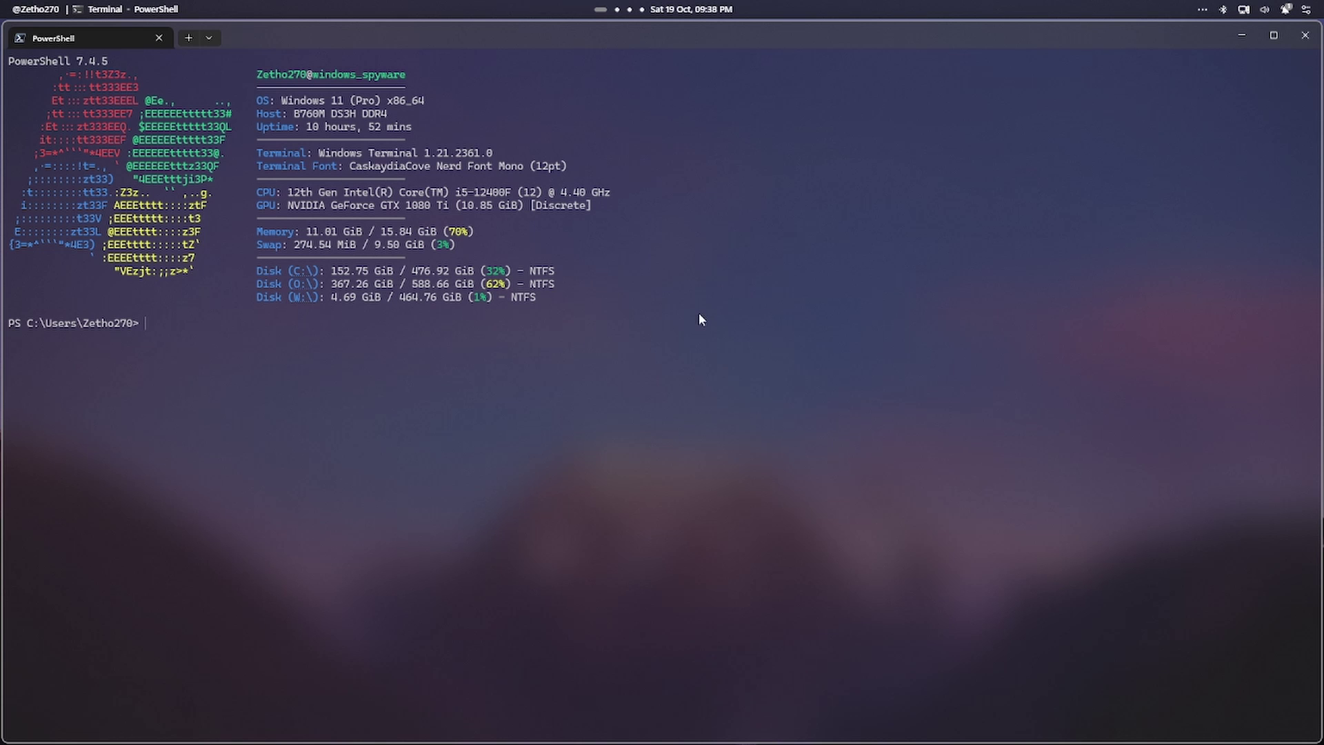
- Reveal the desktop with Win+D, focus it, and close VSCodium with Alt+F4
key(super+d)
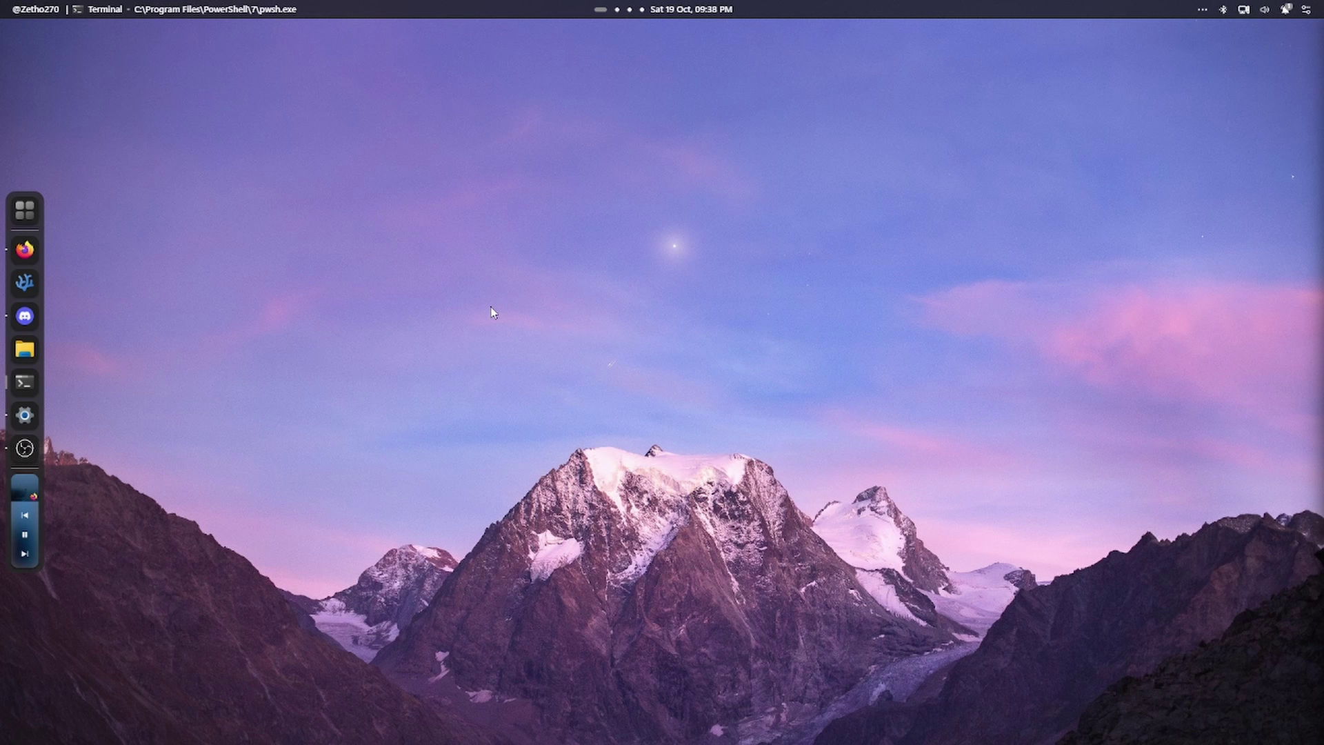
click(513, 320)
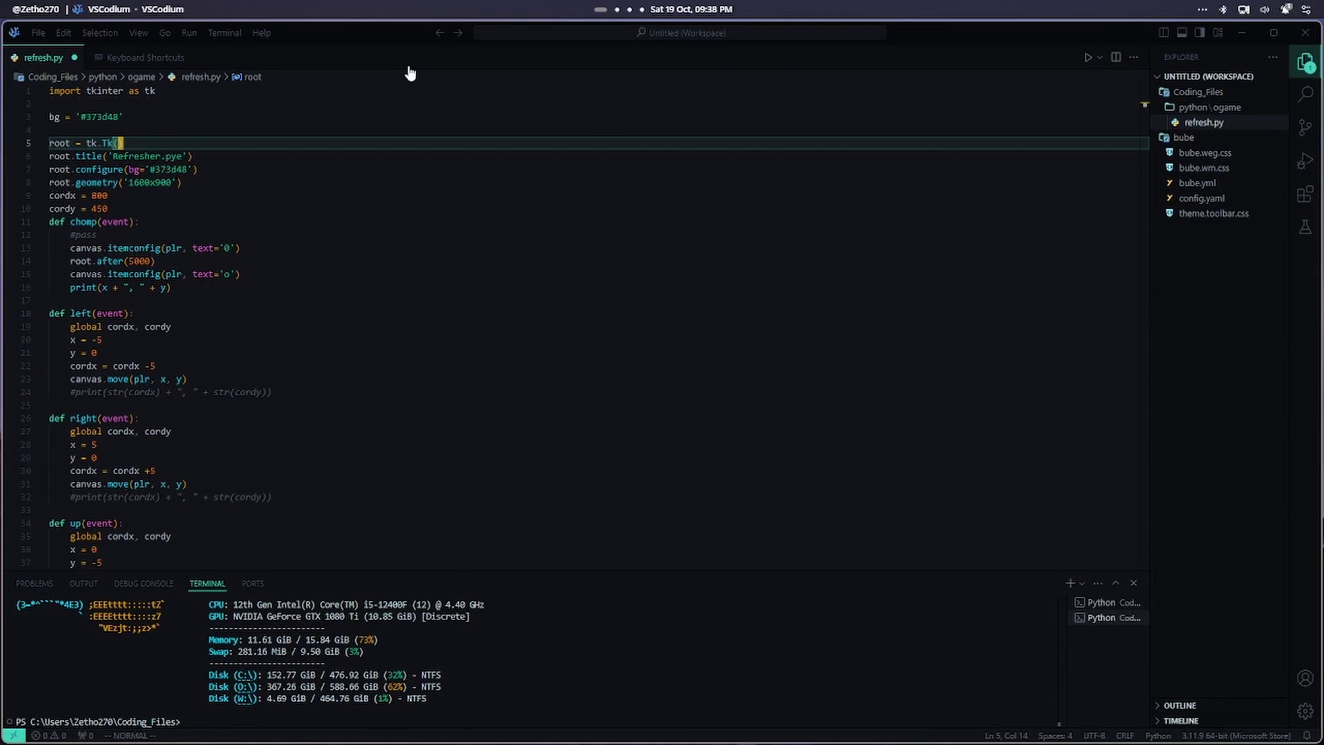
key(alt+F4)
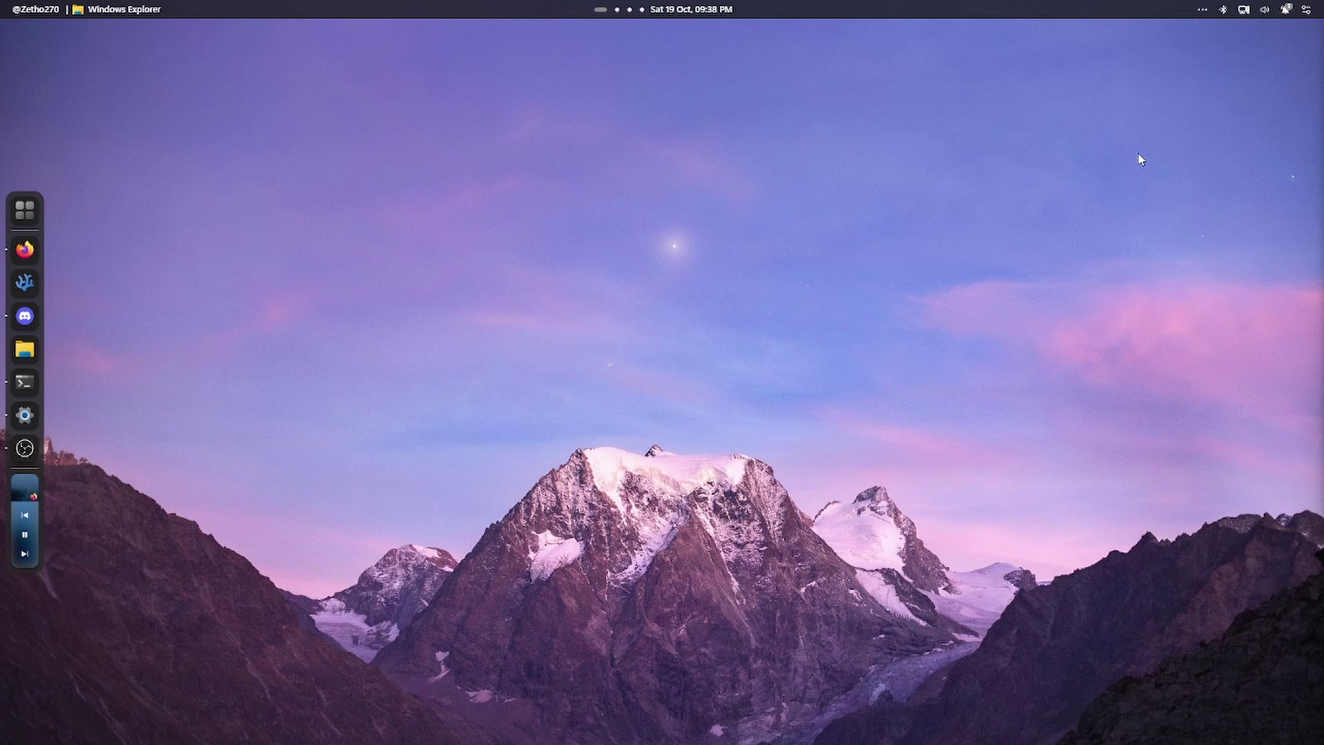
- Quit Seelen UI from its entry in the hidden tray apps list
click(1203, 10)
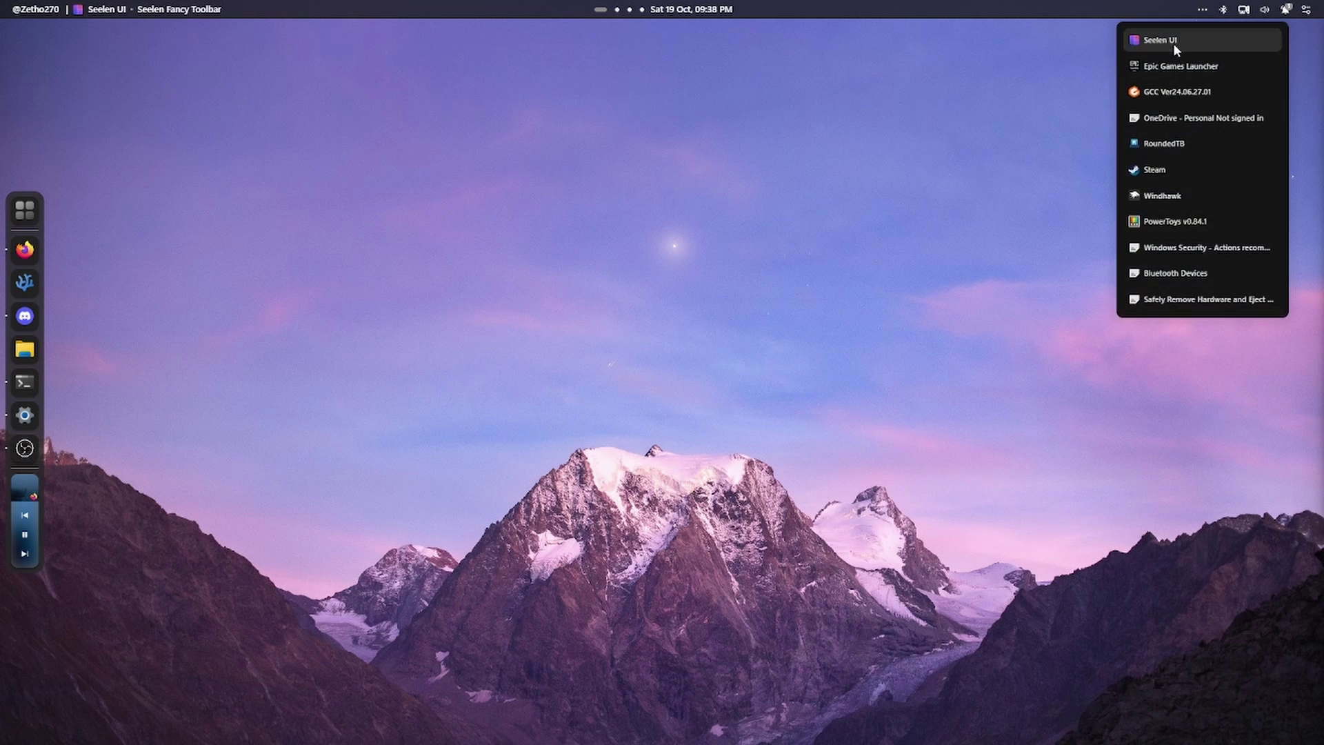
right_click(1173, 42)
click(1203, 10)
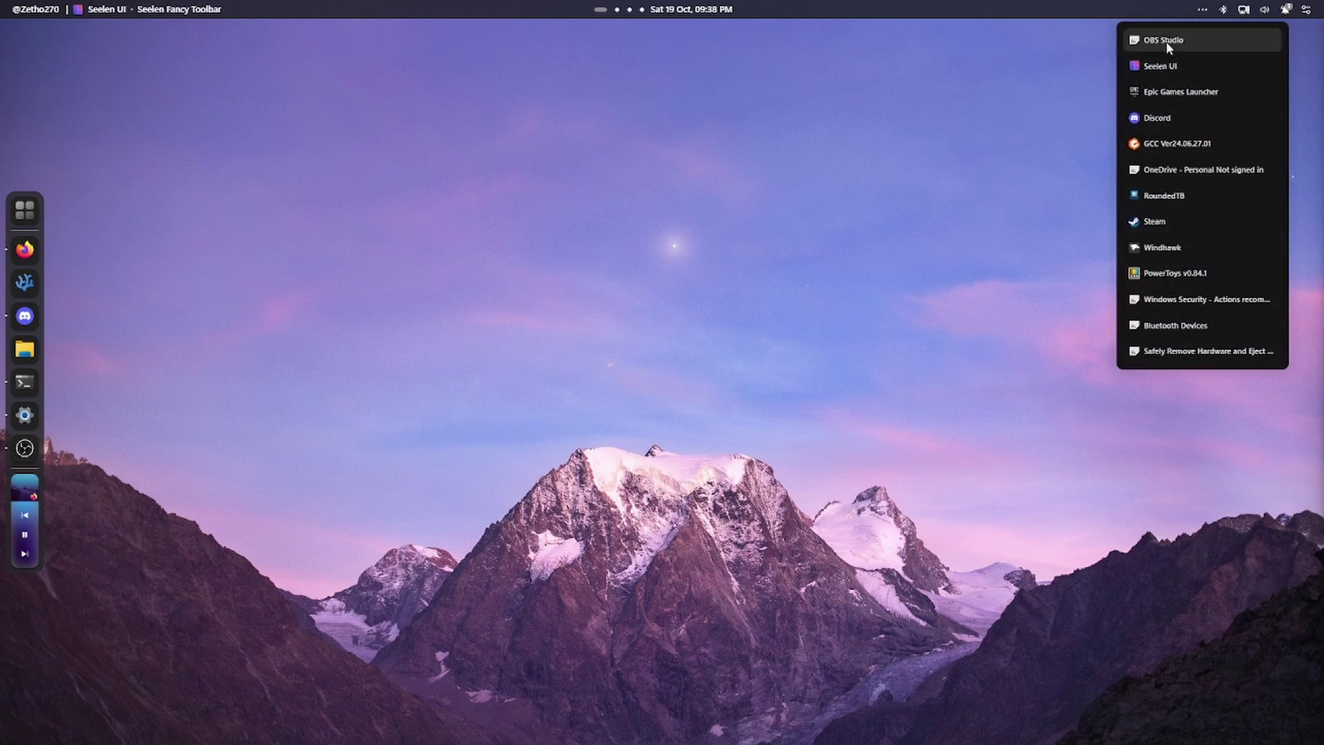
right_click(1169, 65)
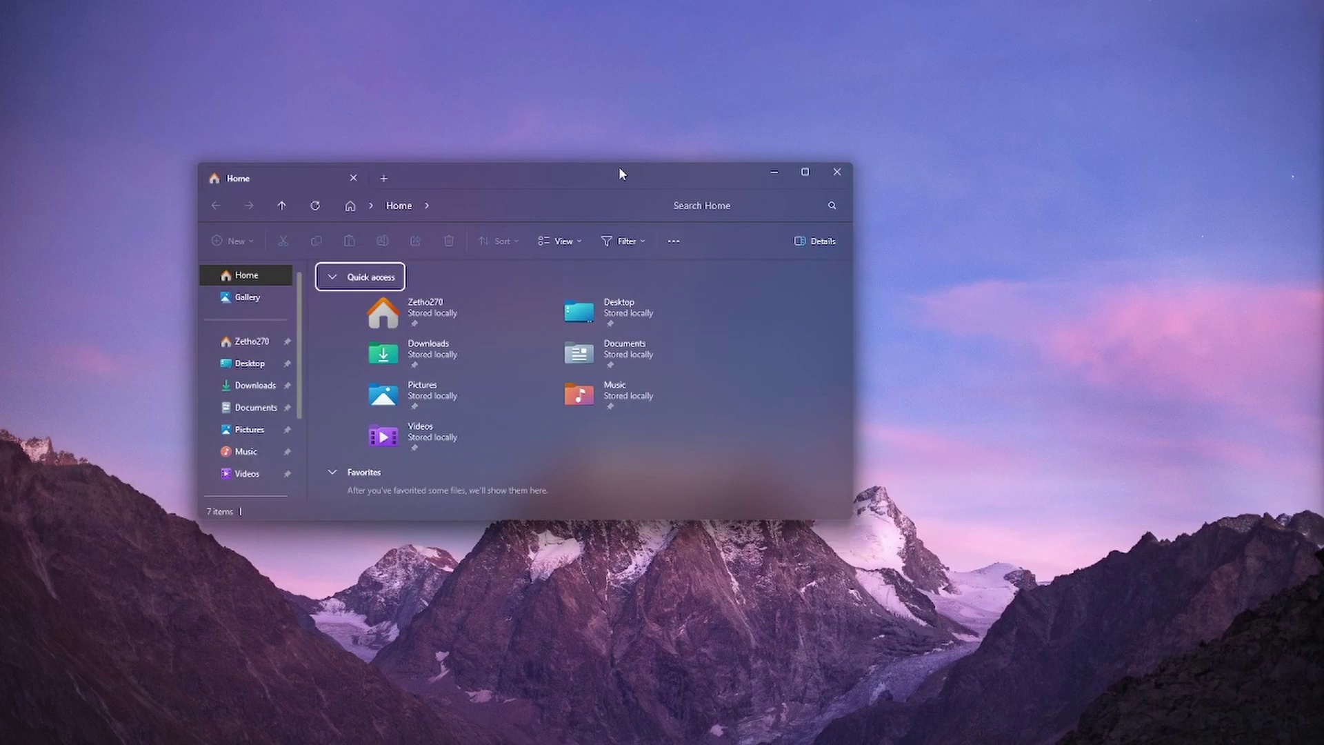
- Close File Explorer and search 'yasb' in PowerToys Run to launch YASB
key(alt+F4)
key(alt+space)
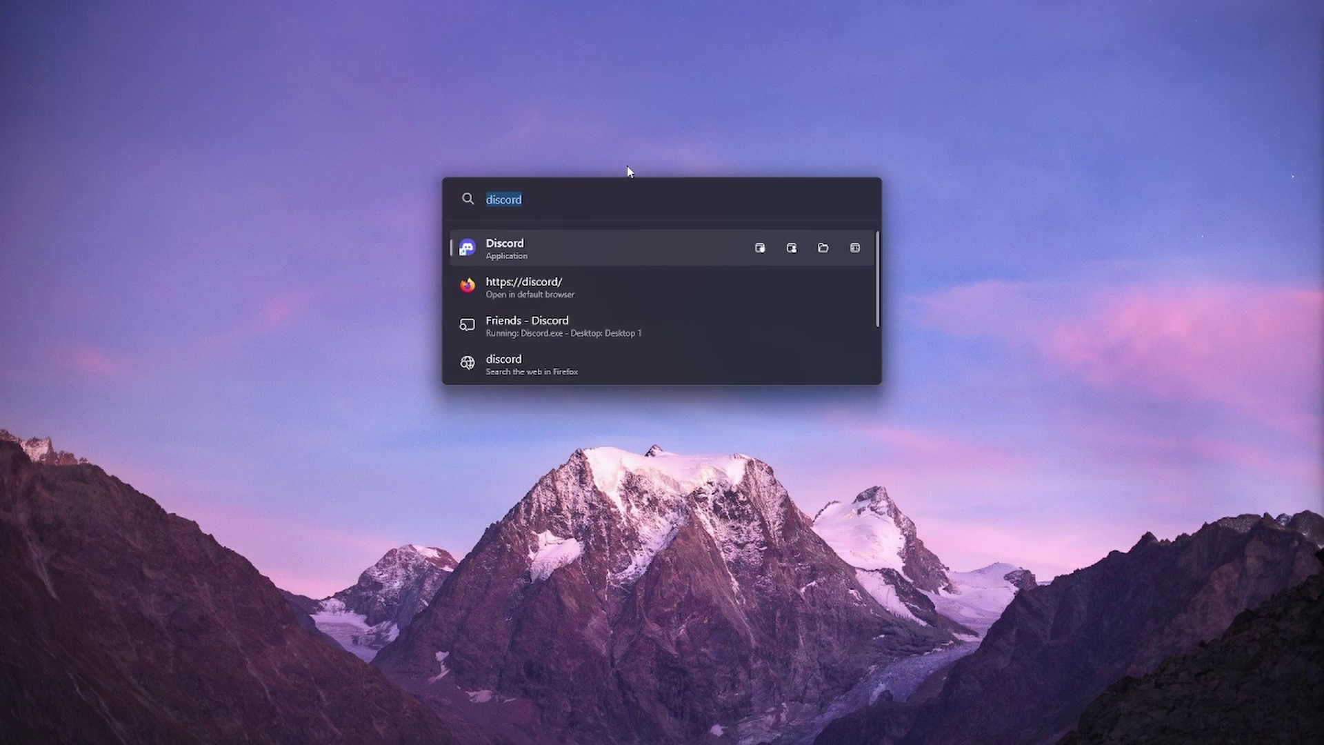
text(yasb)
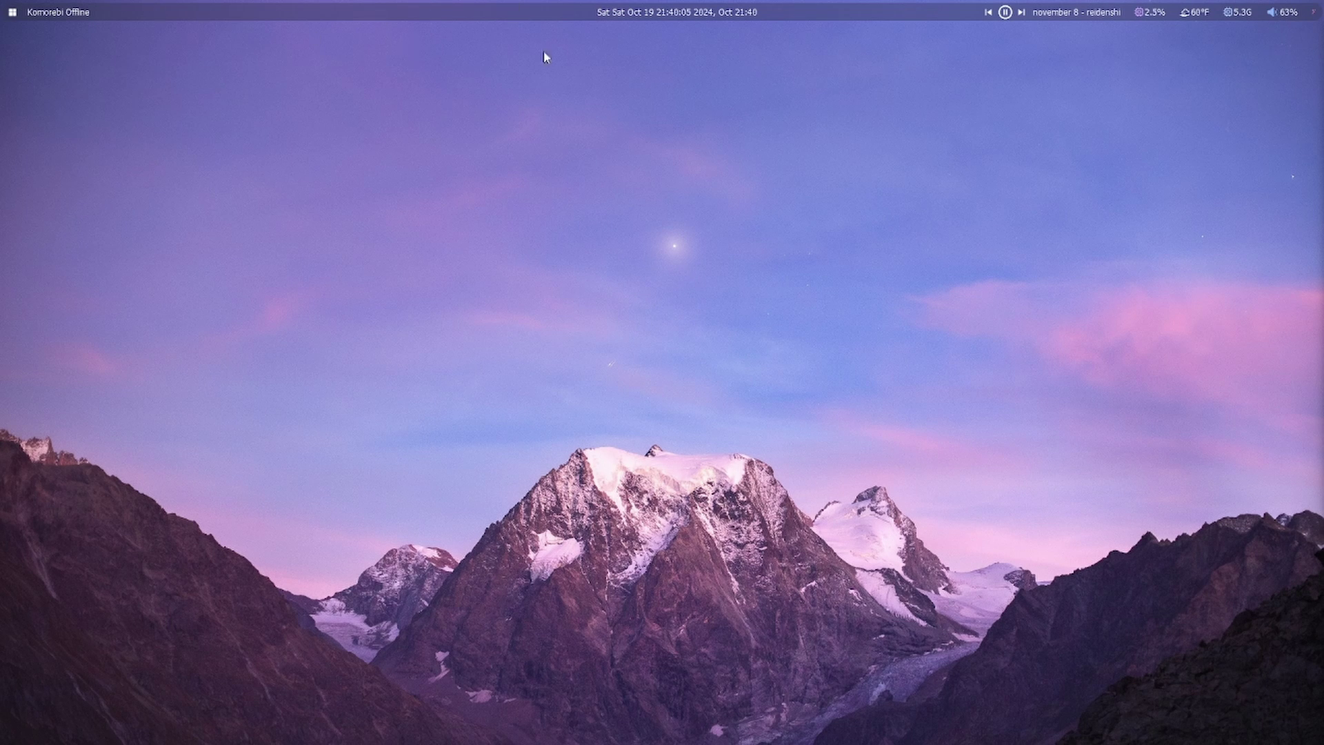
- Switch the YASB clock to its long date format and launch Windows Terminal from PowerToys Run
click(651, 12)
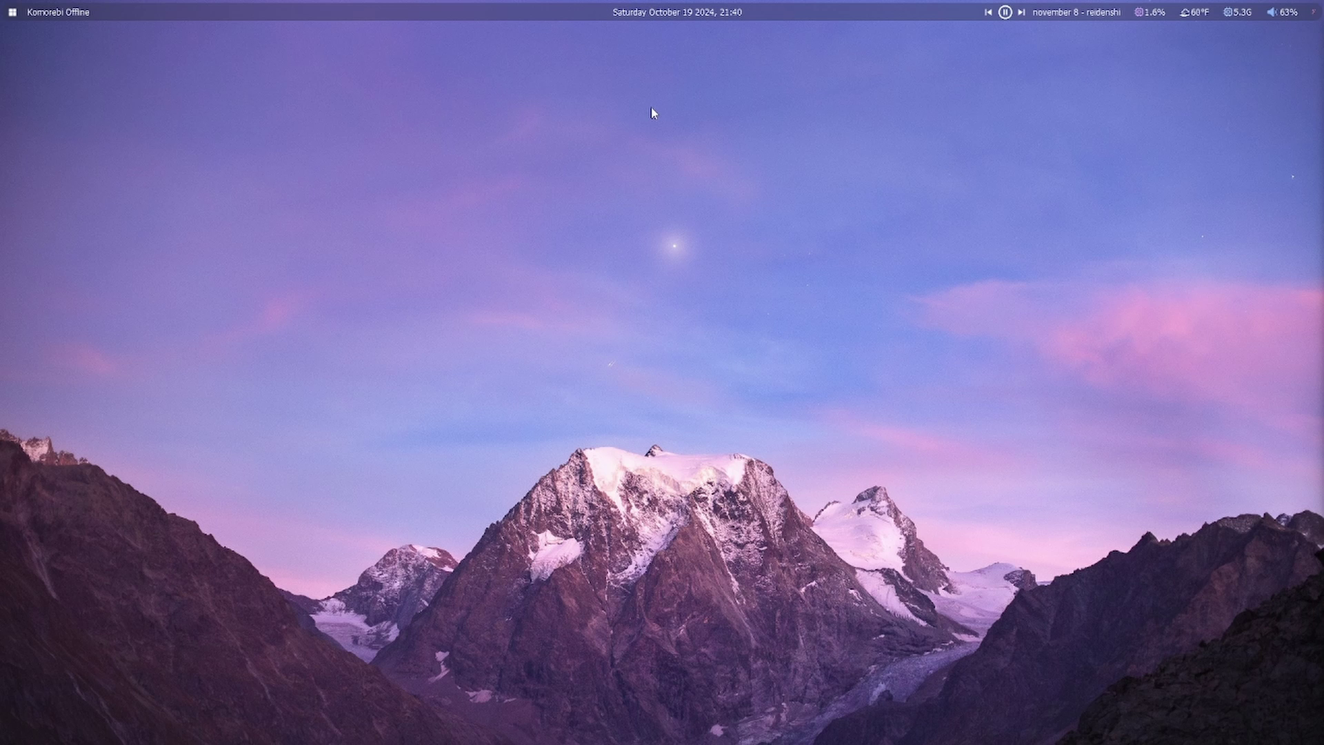
key(alt+space)
text(terminal)
key(Return)
- Run 'komorebic start' in PowerShell, then hide the terminal and switch to the fifth workspace
text(komori)
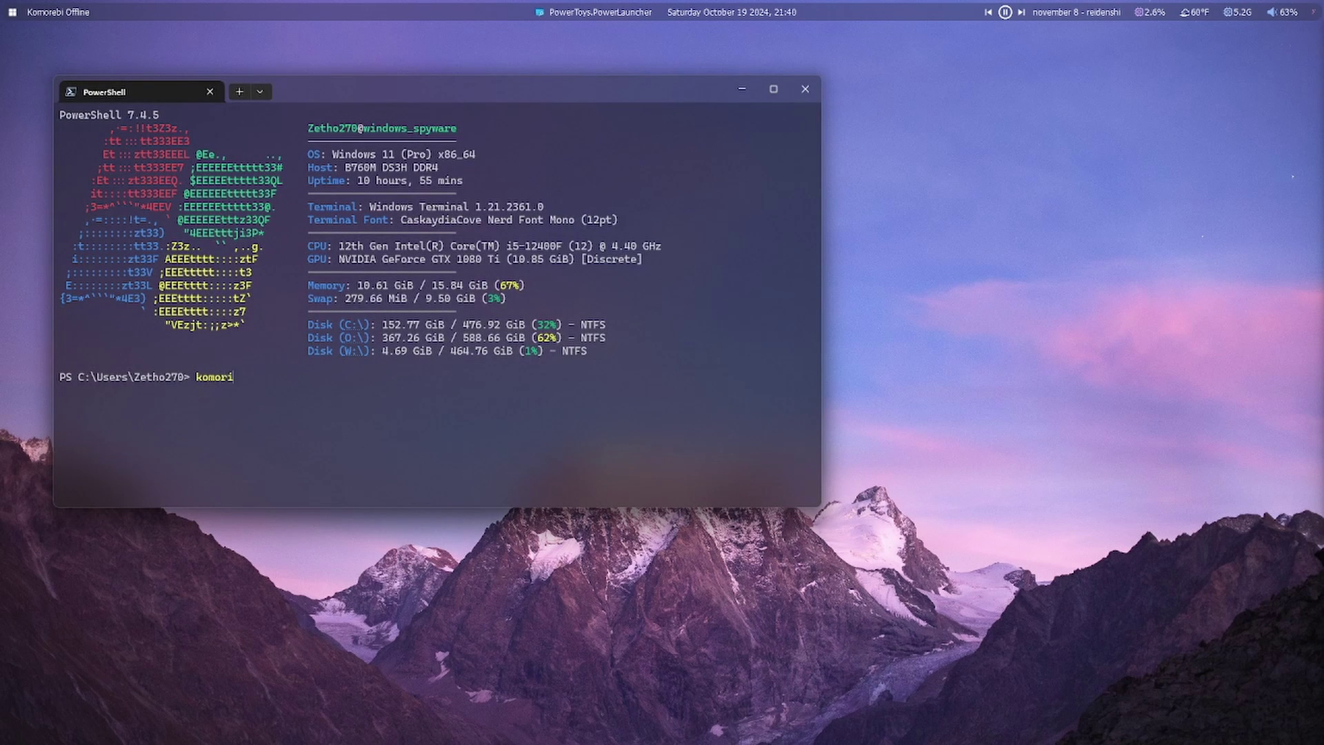
text(bic start)
key(BackSpace)
key(BackSpace)
key(BackSpace)
key(BackSpace)
key(BackSpace)
key(BackSpace)
key(BackSpace)
key(BackSpace)
key(BackSpace)
text(eb)
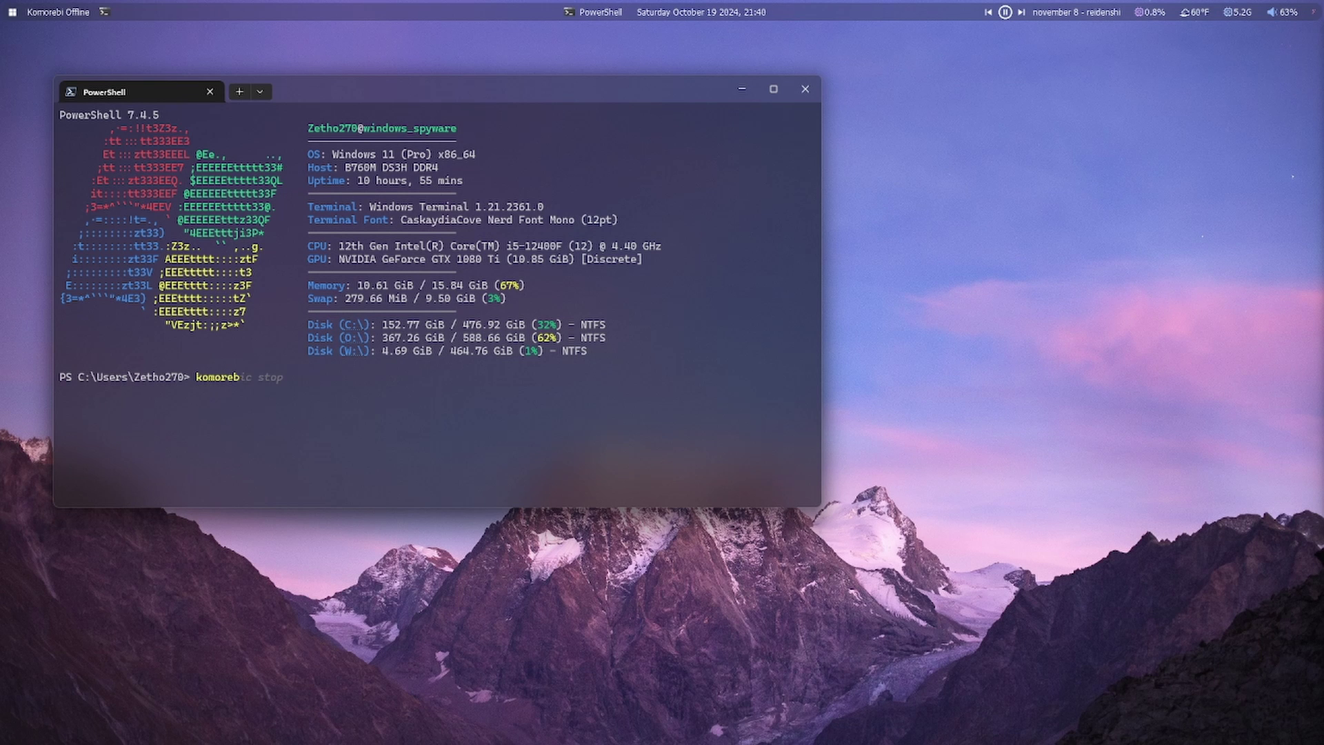
text(ic start)
key(Return)
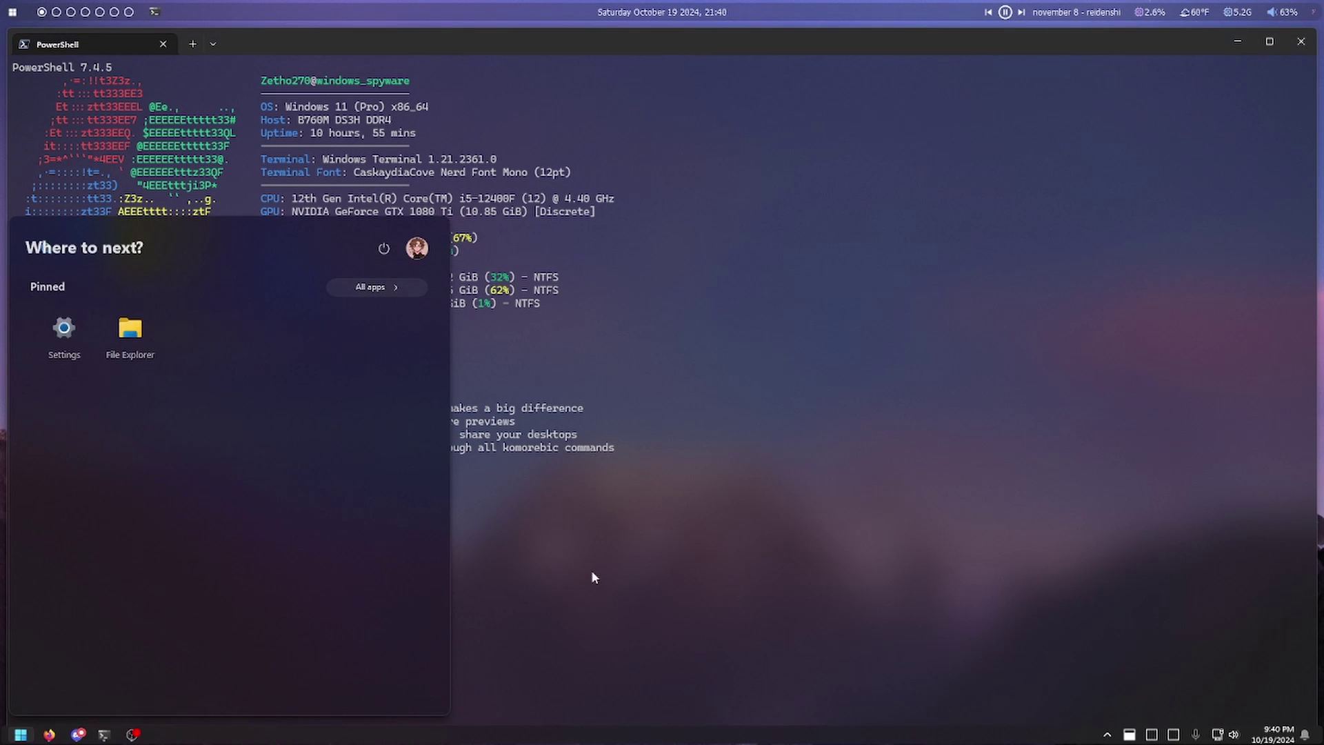
key(super+d)
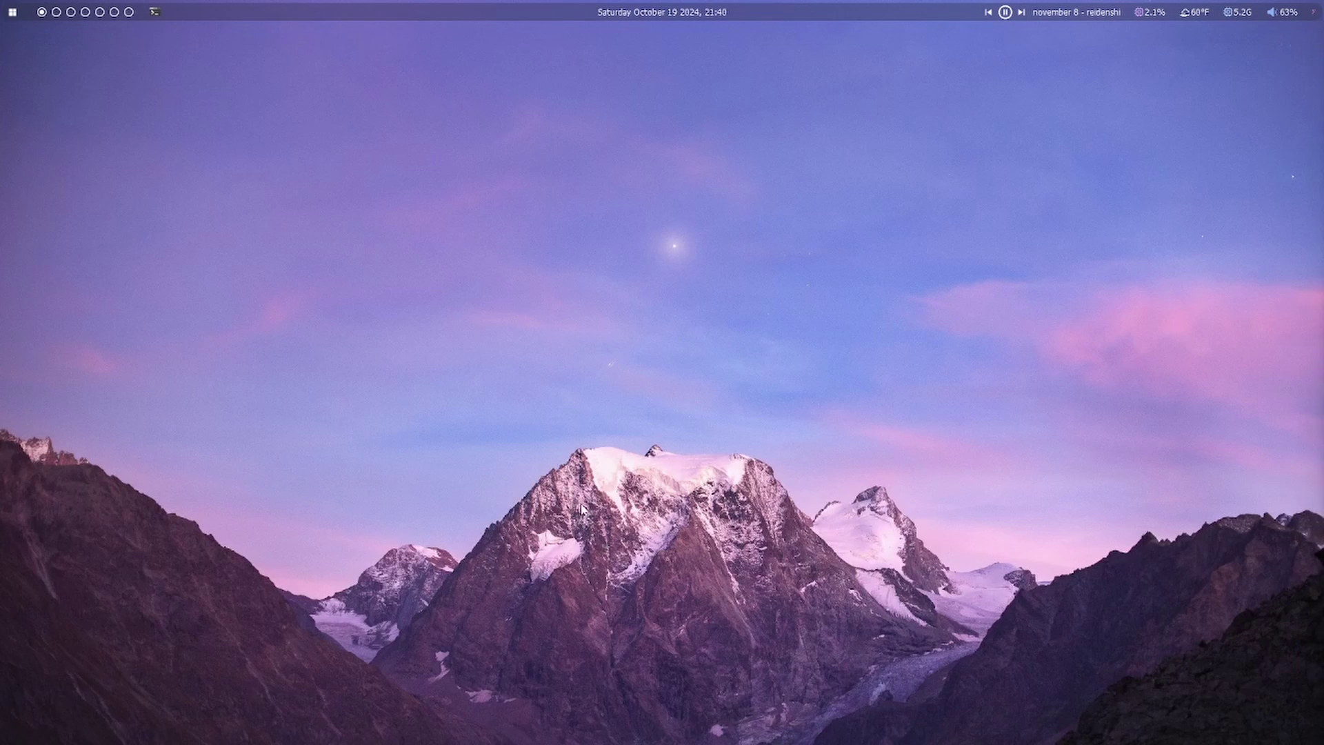
click(100, 11)
click(43, 12)
key(super+e)
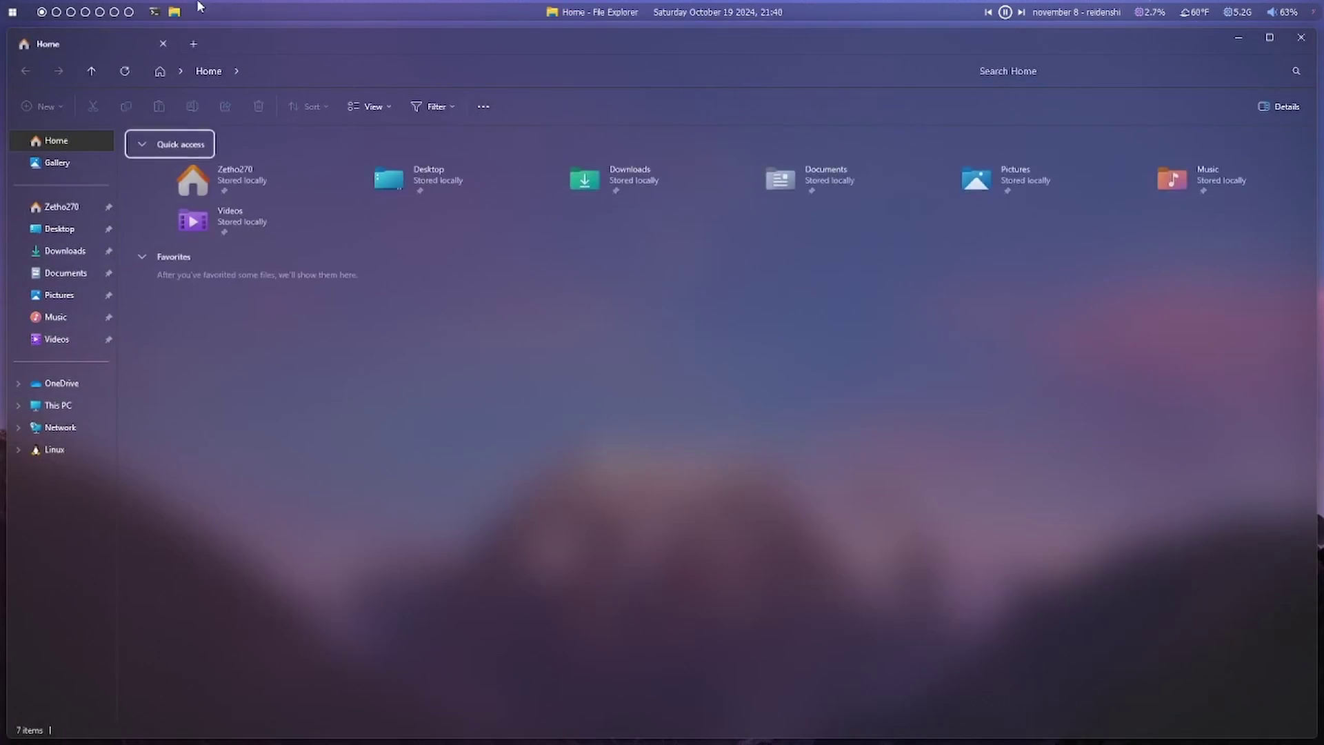
key(alt+space)
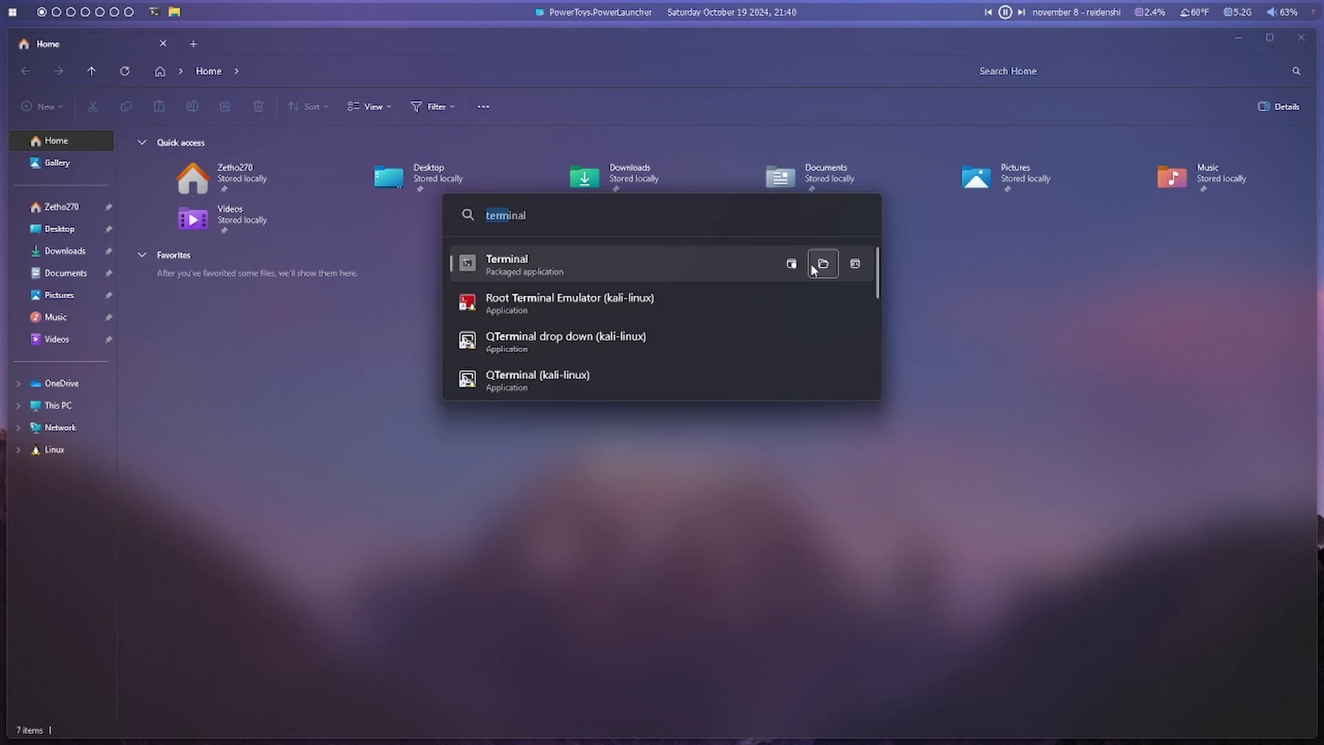
text(yazi)
key(Return)
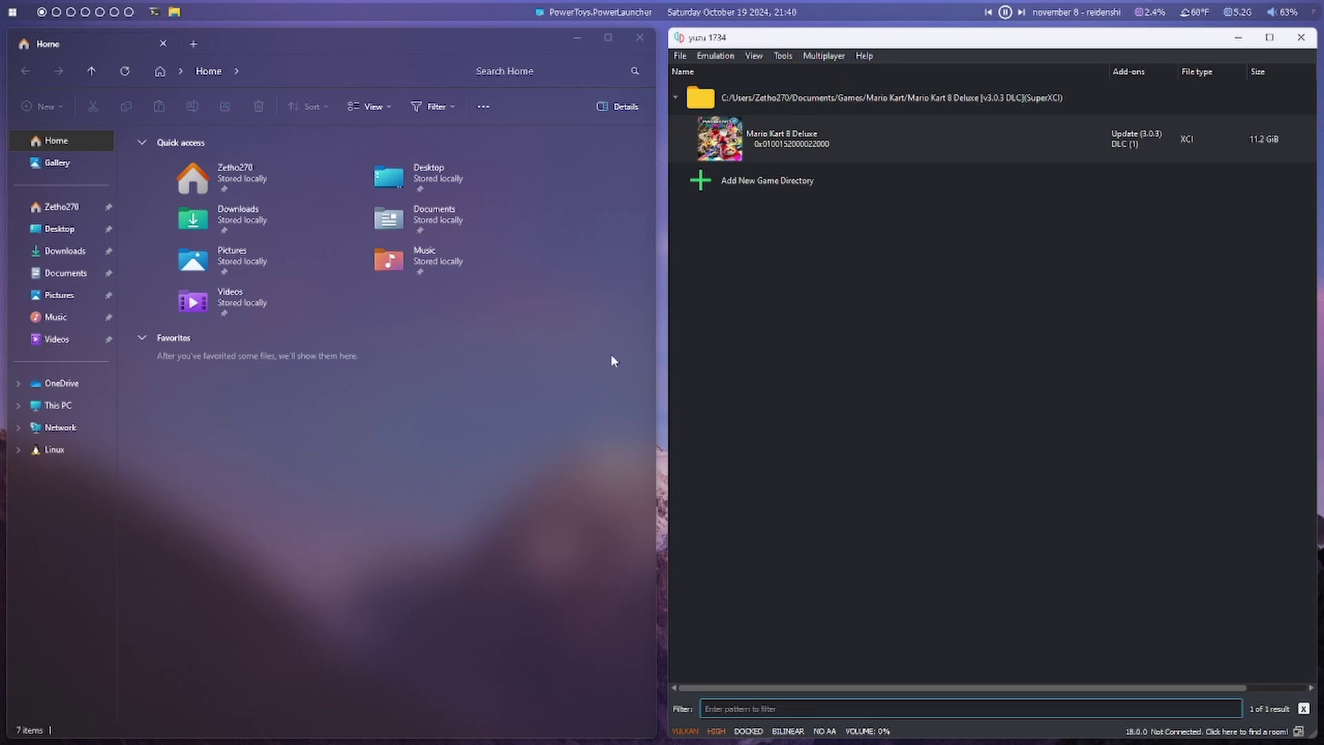
key(alt+space)
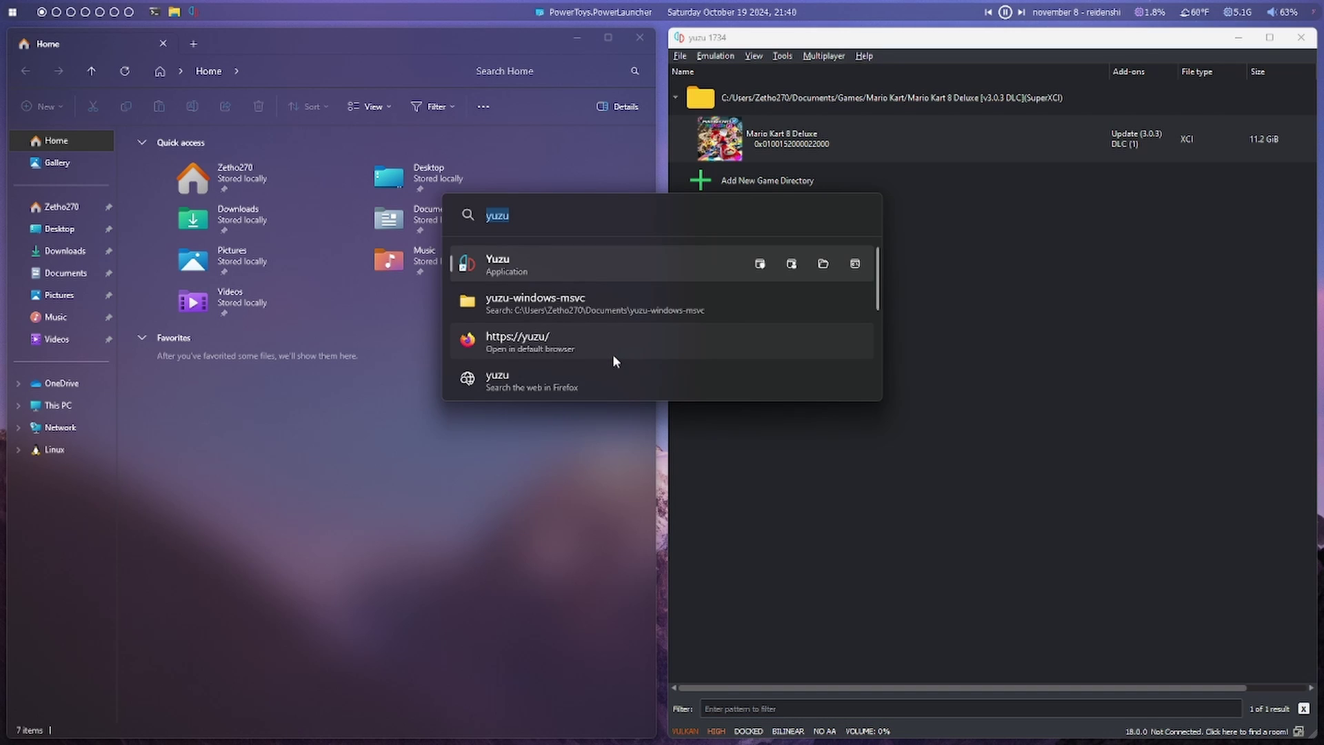
key(BackSpace)
key(Escape)
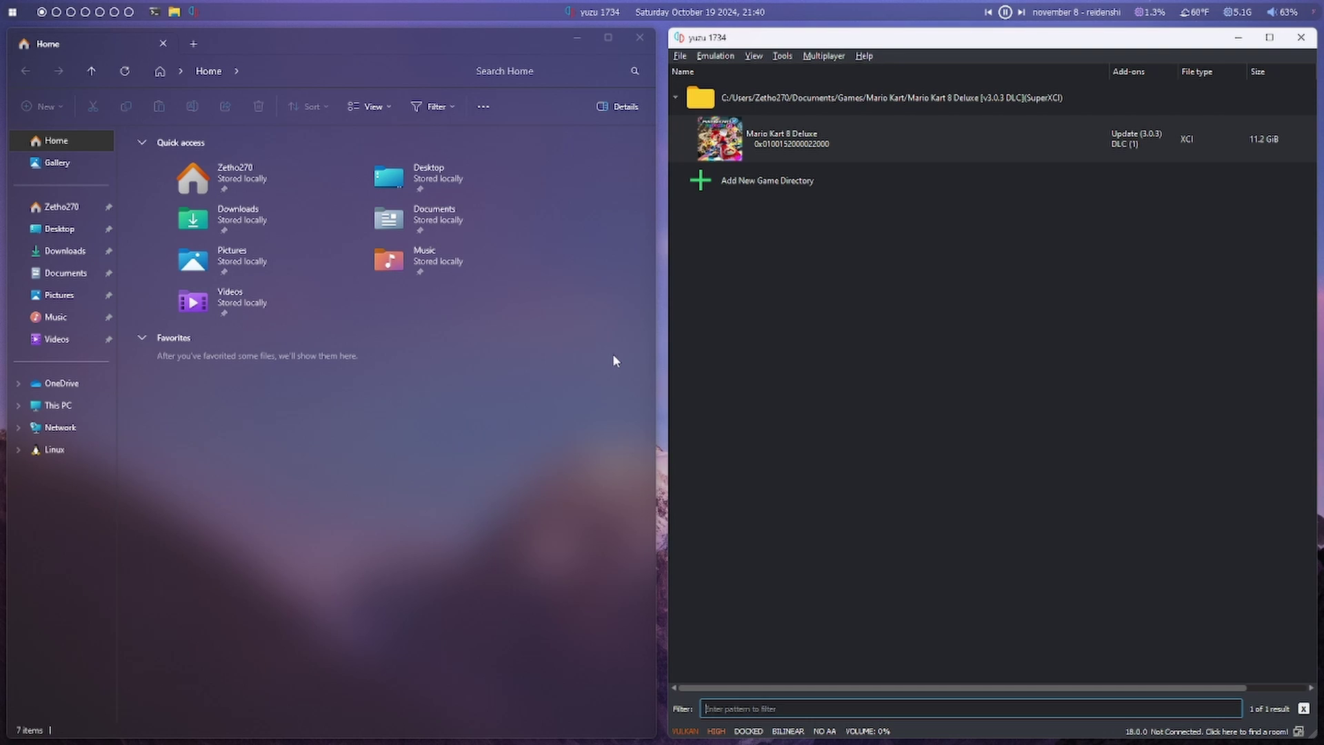
click(1239, 38)
click(194, 13)
click(935, 250)
key(alt+F4)
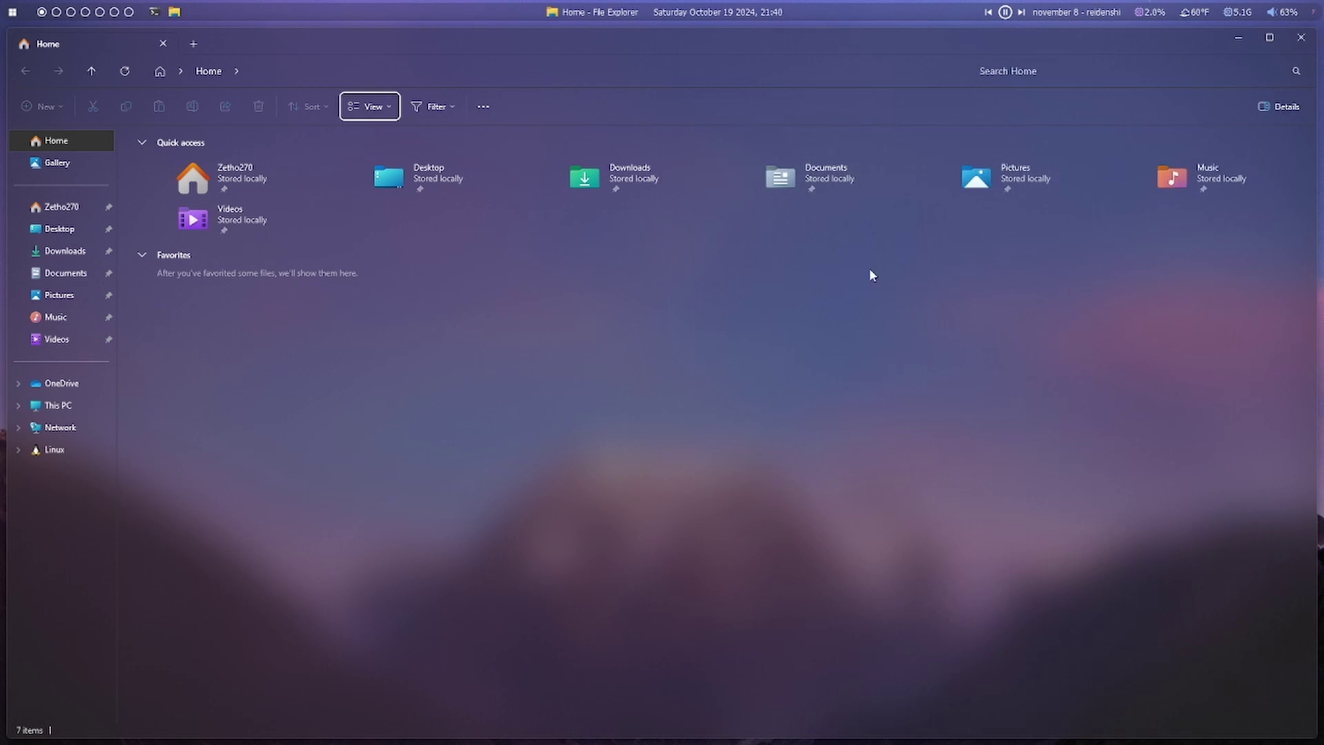
key(alt+F4)
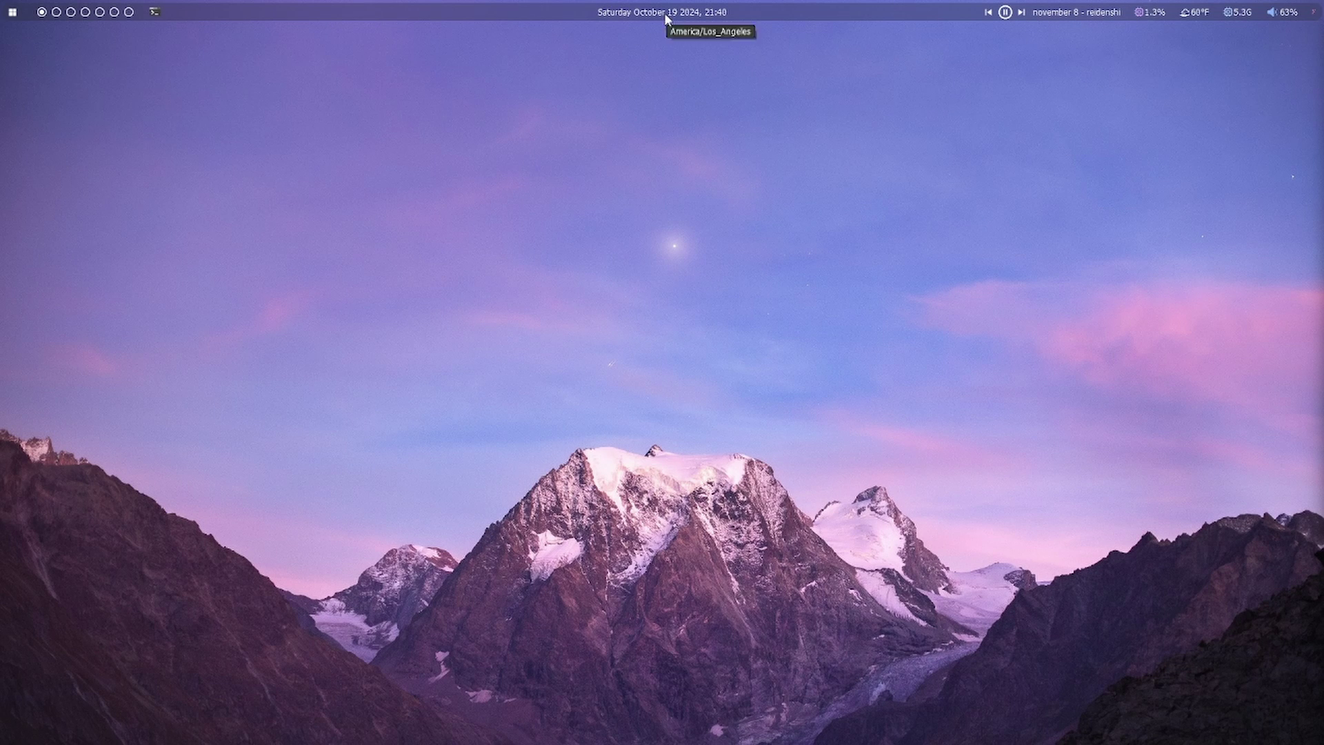
- Briefly open and close File Explorer, then launch Windows Terminal with 'wt' from the launcher
key(super+e)
click(1301, 38)
key(alt+space)
text(wt)
key(Return)
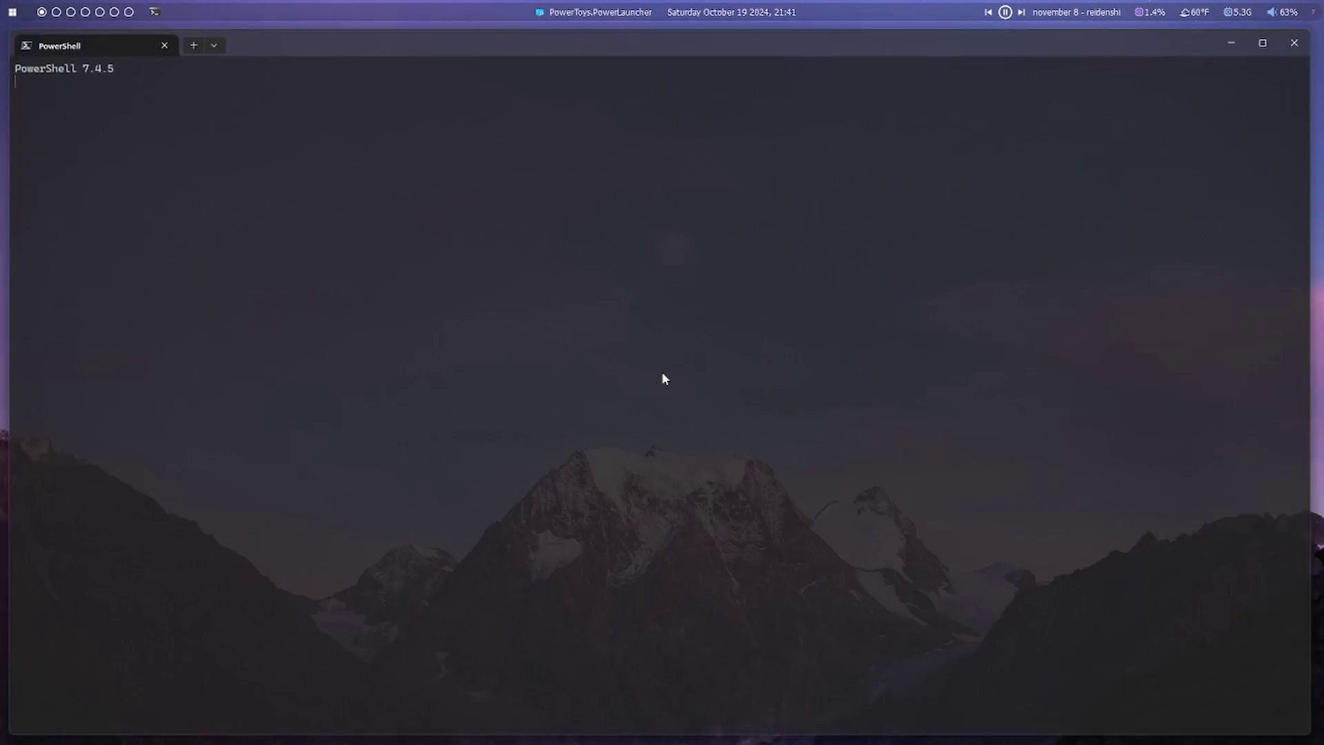
- Change into the .config\yasb folder and open styles.css in Neovim with vi
text(cd )
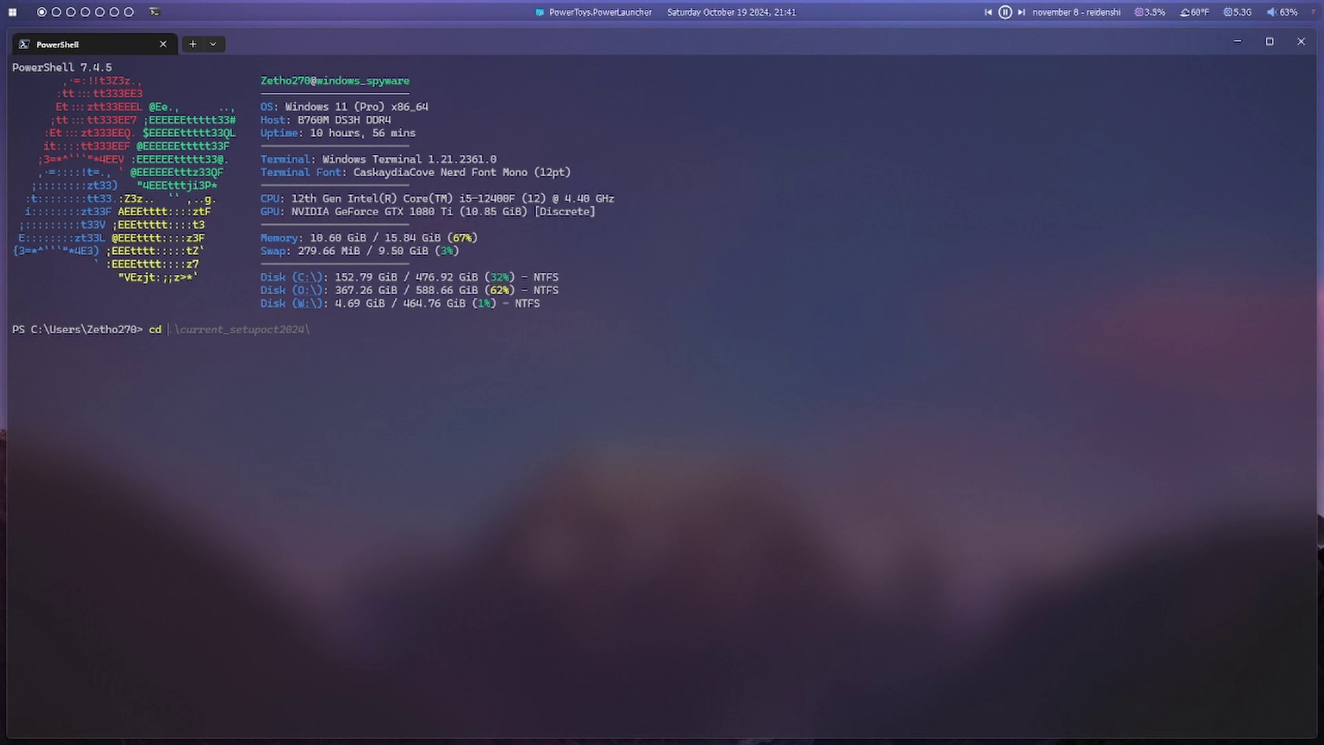
text(.config)
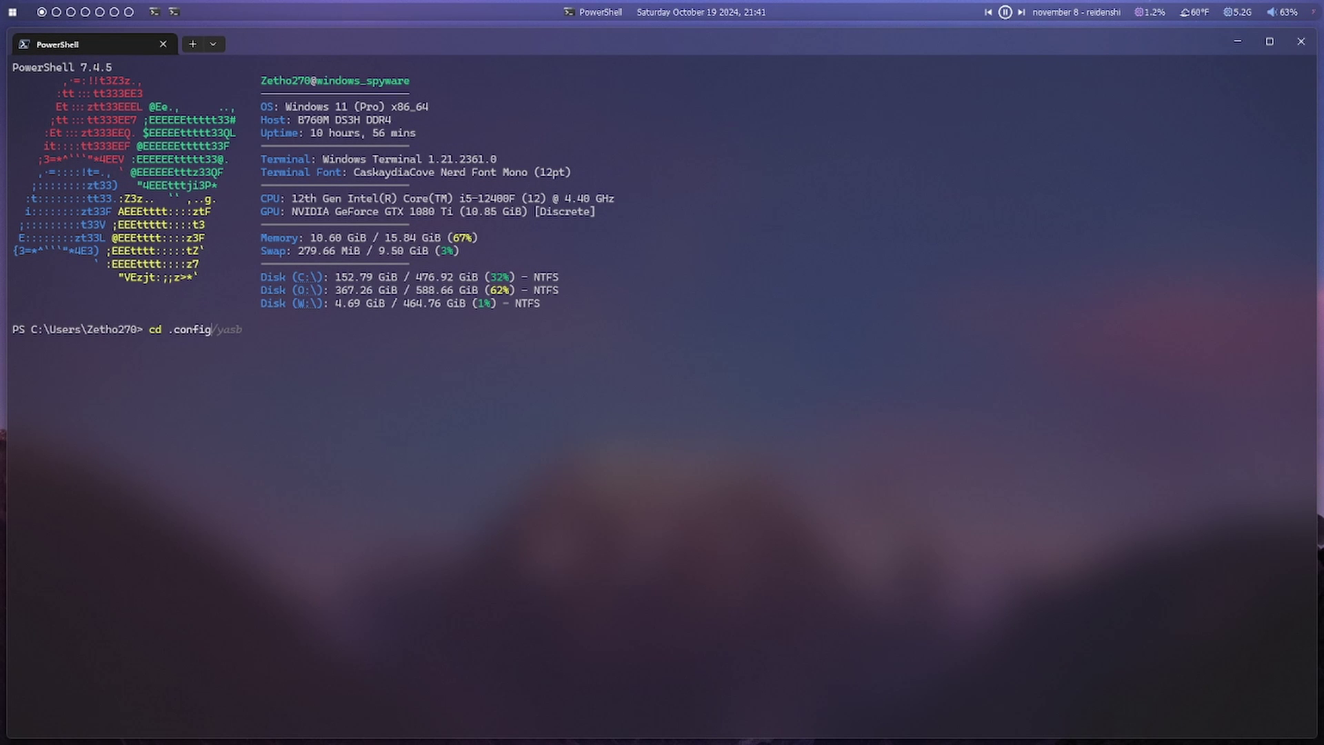
key(Right)
key(Return)
text(vi style)
key(Right)
key(Return)
- Dismiss the Neovim error messages, browse to the .widget rule, and open then close an empty split
key(Return)
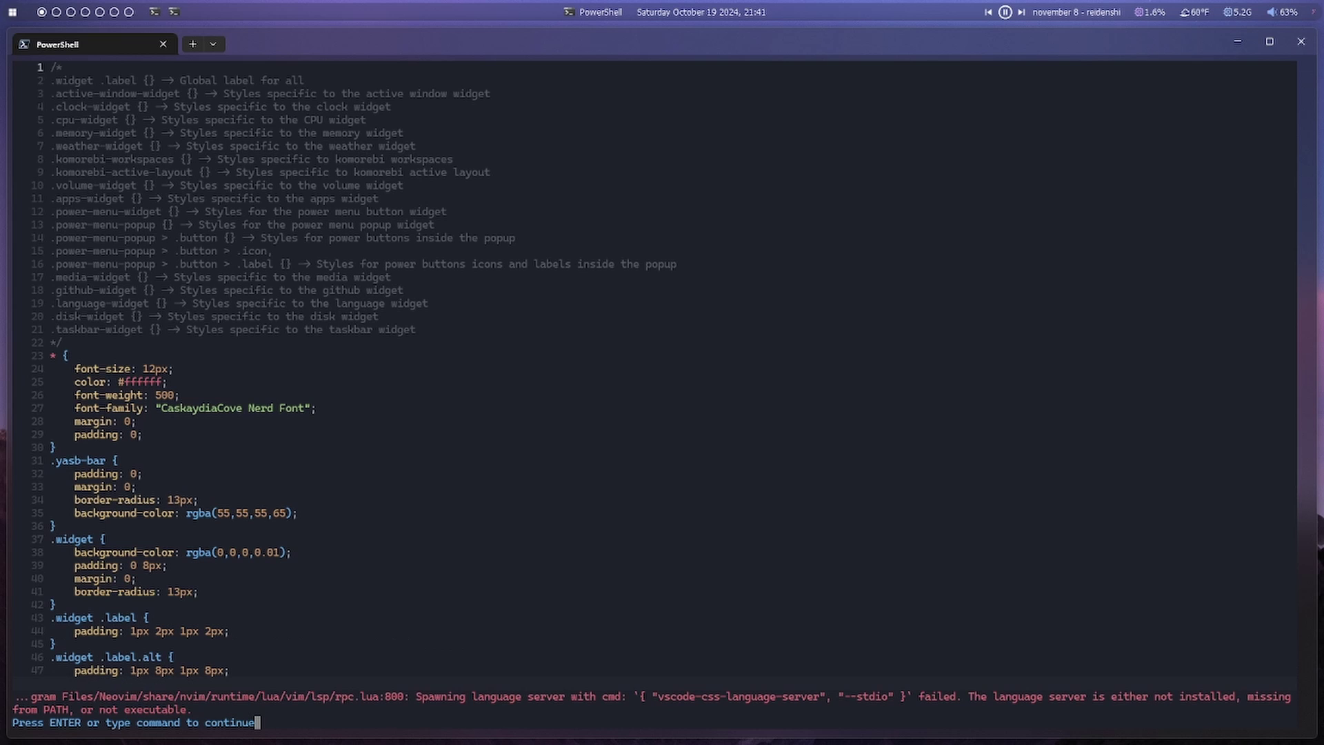
key(Return)
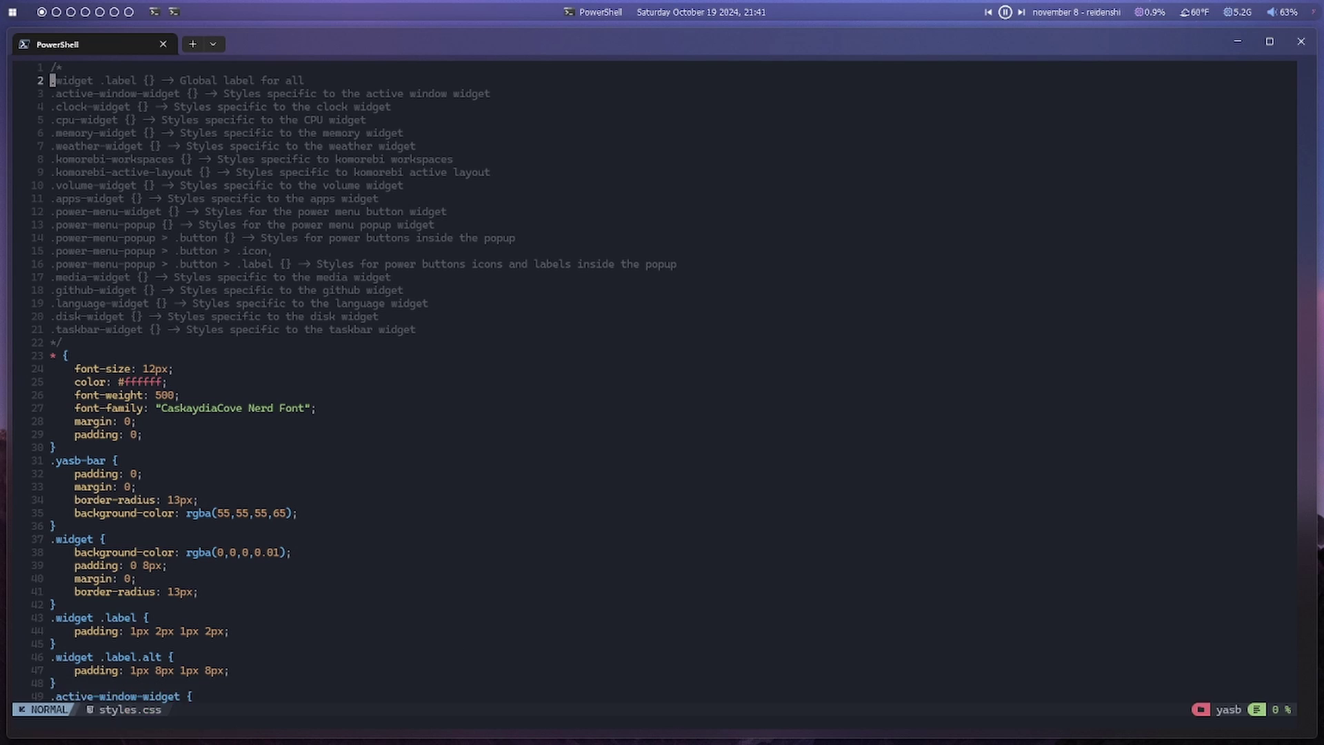
key(j)
key(j)
key(j)
key(j)
key(j)
key(j)
key(j)
key(j)
key(j)
key(j)
key(j)
key(j)
key(j)
key(j)
key(j)
key(j)
key(j)
key(j)
key(j)
key(j)
key(j)
key(j)
key(j)
key(j)
key(j)
key(j)
key(j)
key(j)
key(j)
key(j)
key(j)
key(j)
key(j)
key(j)
key(j)
key(j)
key(k)
key(k)
key(k)
text(:new)
key(Return)
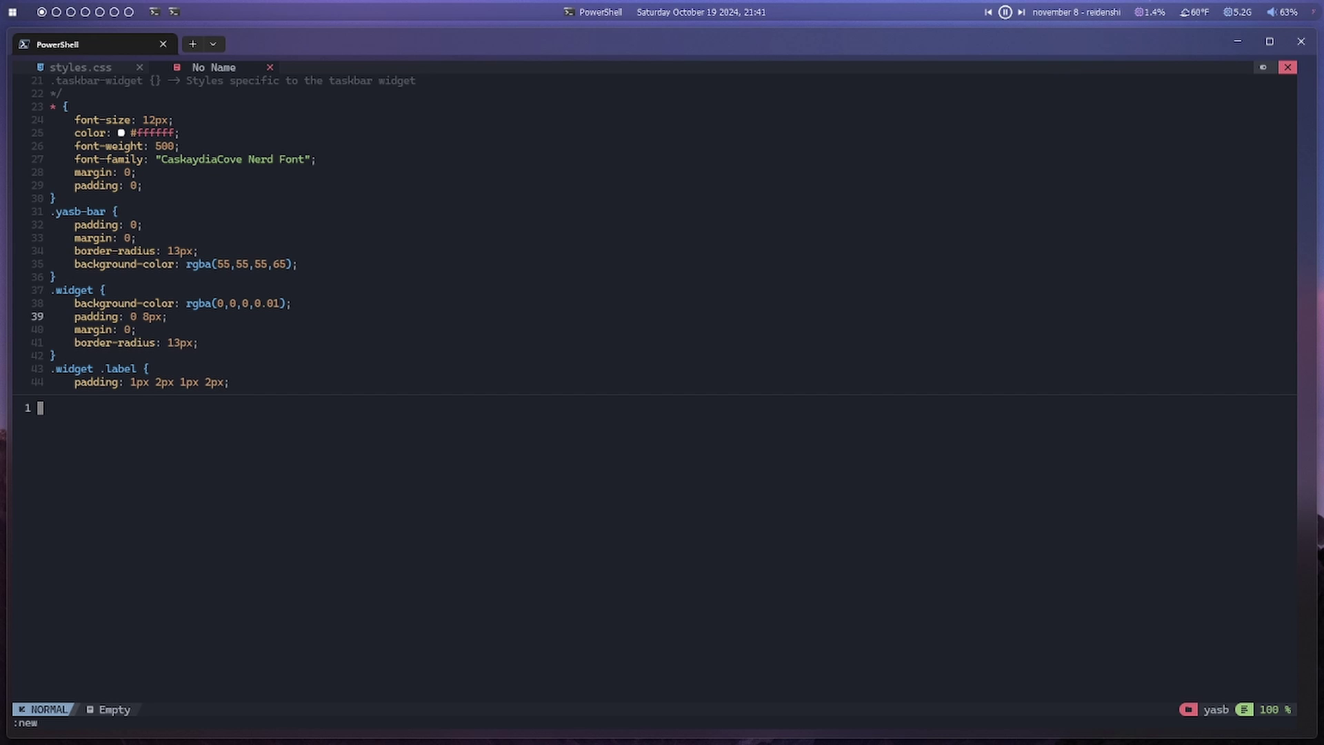
key(ctrl+w)
key(Escape)
text(:w)
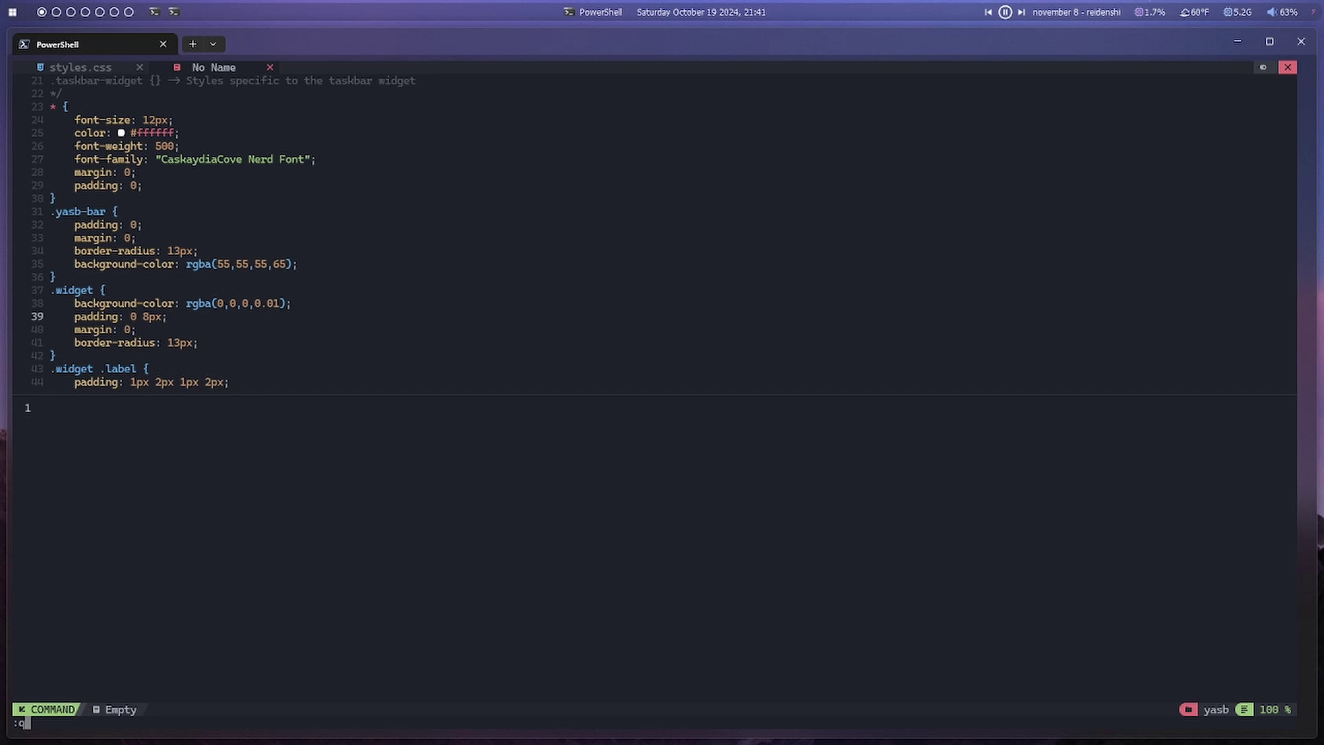
key(Return)
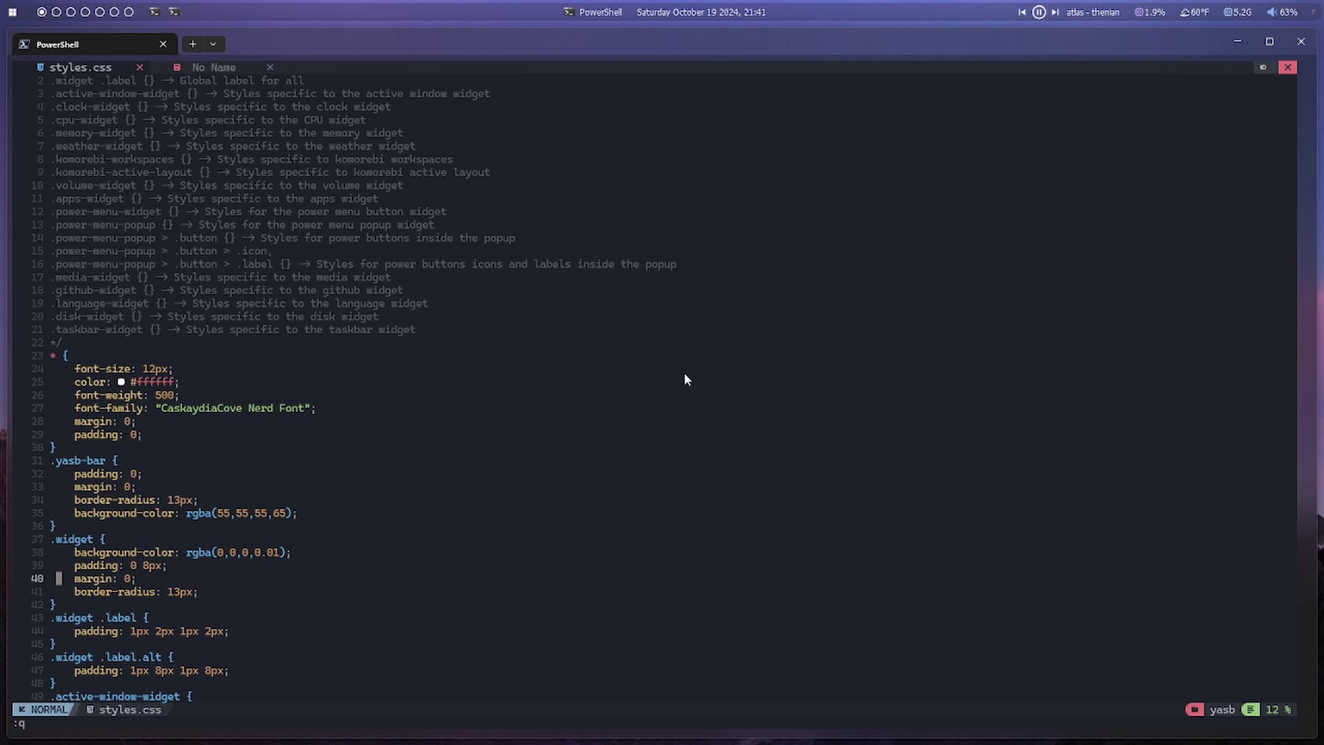
- Select the .widget background-color and padding lines, then quit Neovim so the terminal closes
click(684, 373)
key(j)
key(j)
key(j)
key(j)
key(j)
key(j)
key(j)
key(j)
key(j)
key(j)
key(j)
key(j)
key(j)
key(j)
key(j)
key(j)
key(j)
key(j)
key(j)
key(j)
key(j)
key(j)
key(j)
key(j)
key(j)
key(j)
key(j)
key(j)
key(j)
key(j)
key(j)
key(j)
key(j)
key(j)
key(j)
key(j)
key(j)
key(j)
key(j)
key(j)
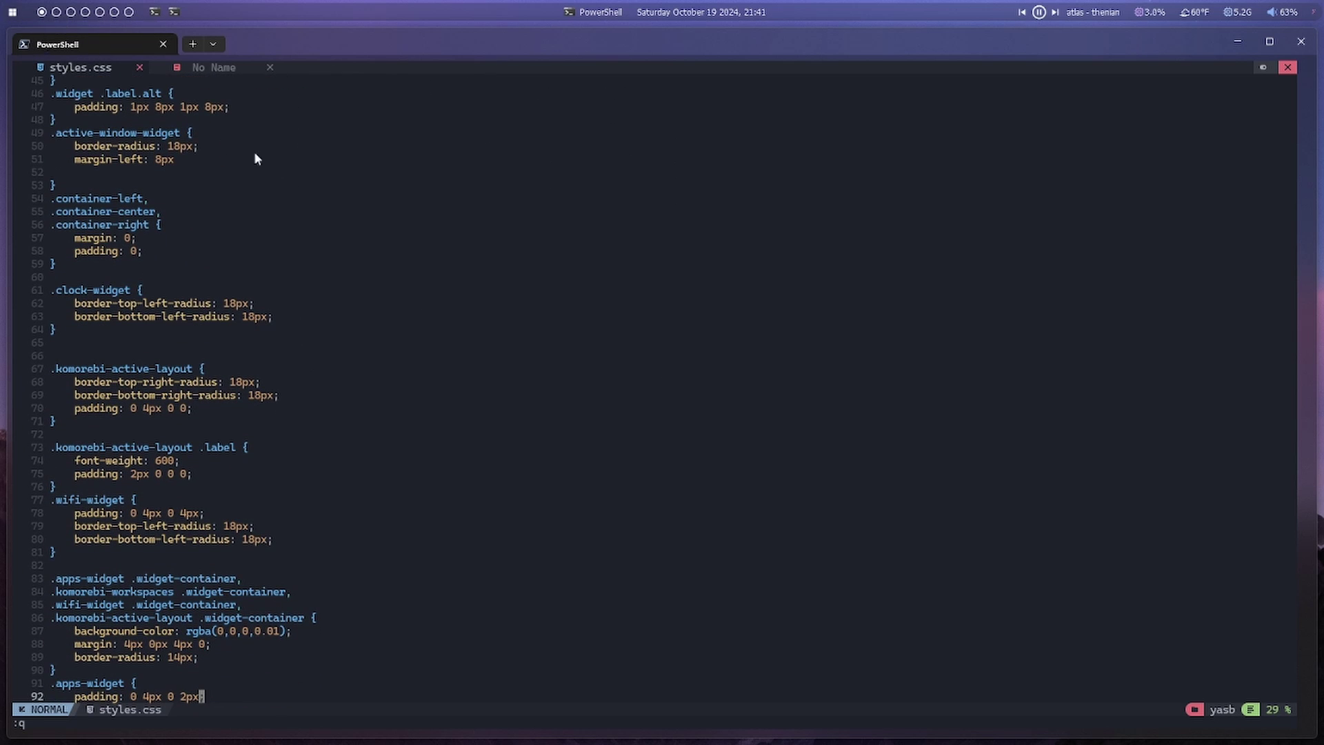
scroll(544, 345, up, 15)
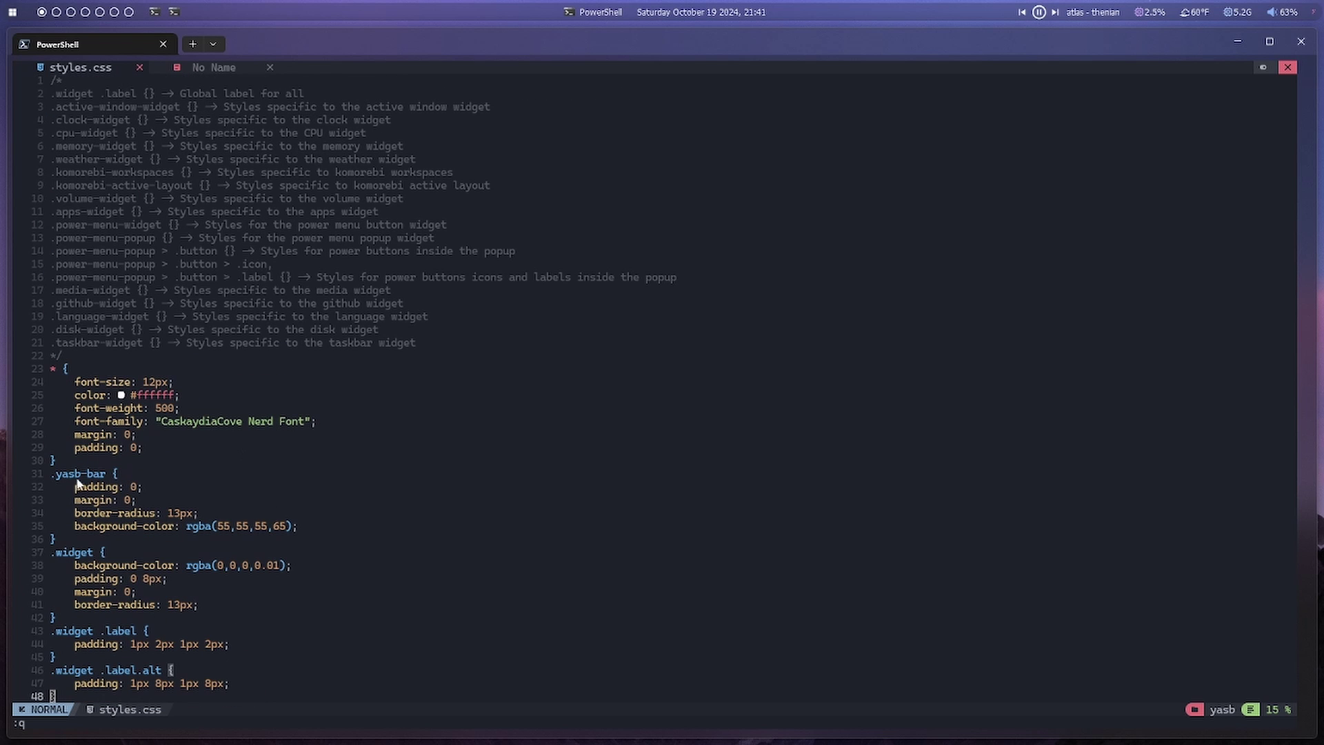
drag(75, 565, 290, 580)
click(307, 566)
key(Return)
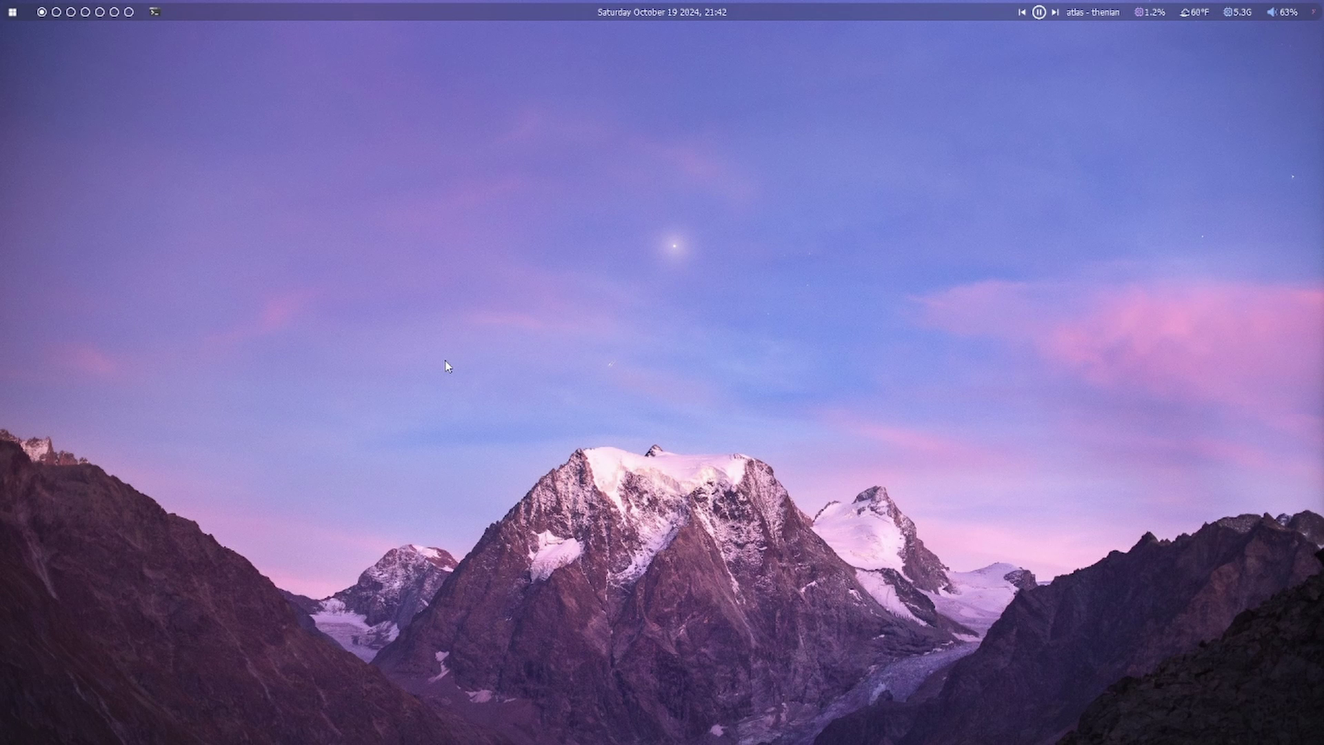
- Launch a PowerShell terminal and run 'komorebic stop' to stop the komorebi tiling manager
key(super)
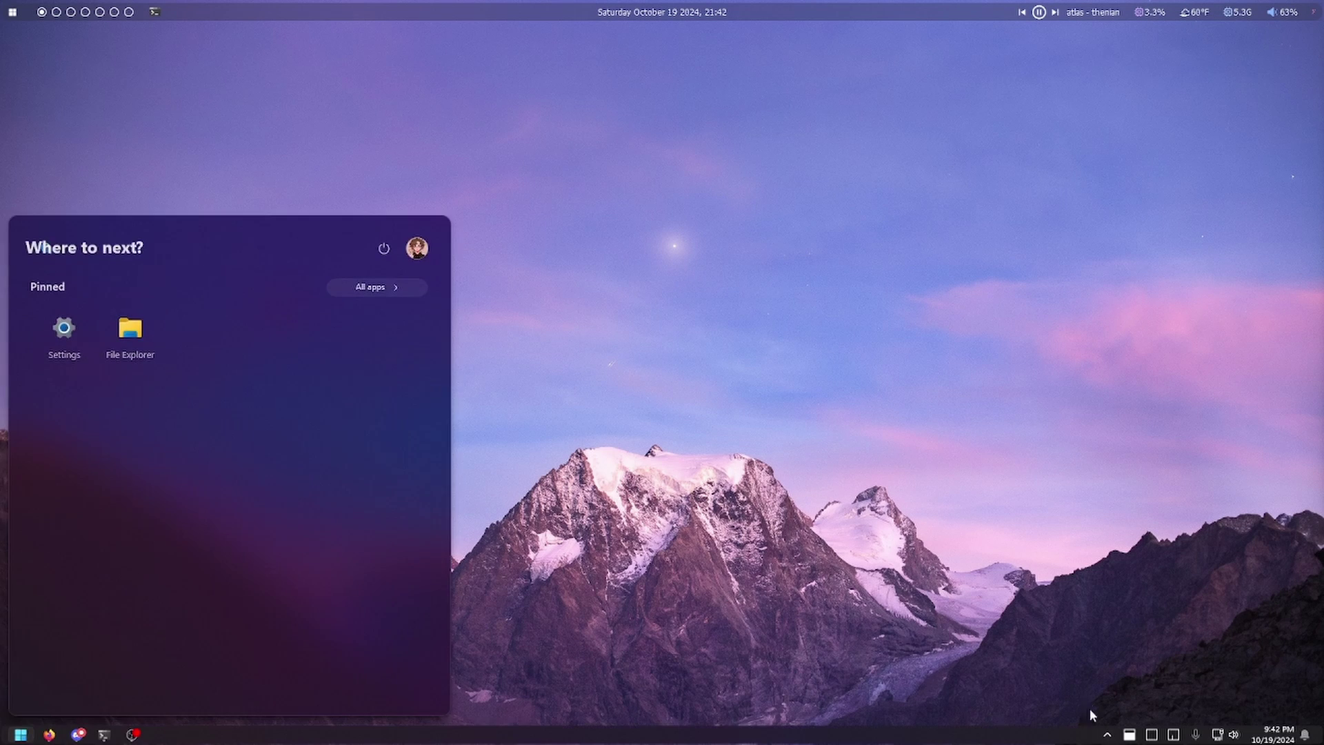
click(1108, 737)
right_click(1135, 644)
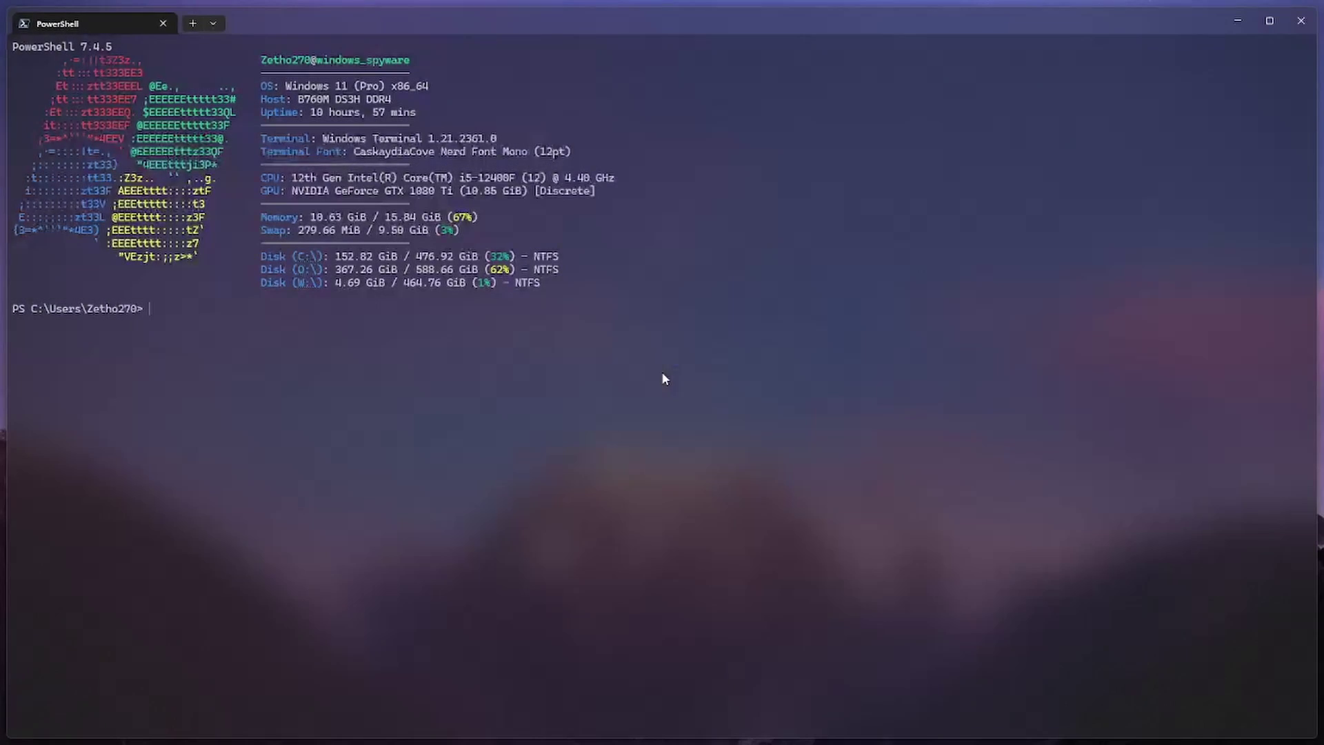
text(komorebic stop)
- Search 'seele' in the launcher and open the Seelen UI settings window
key(Return)
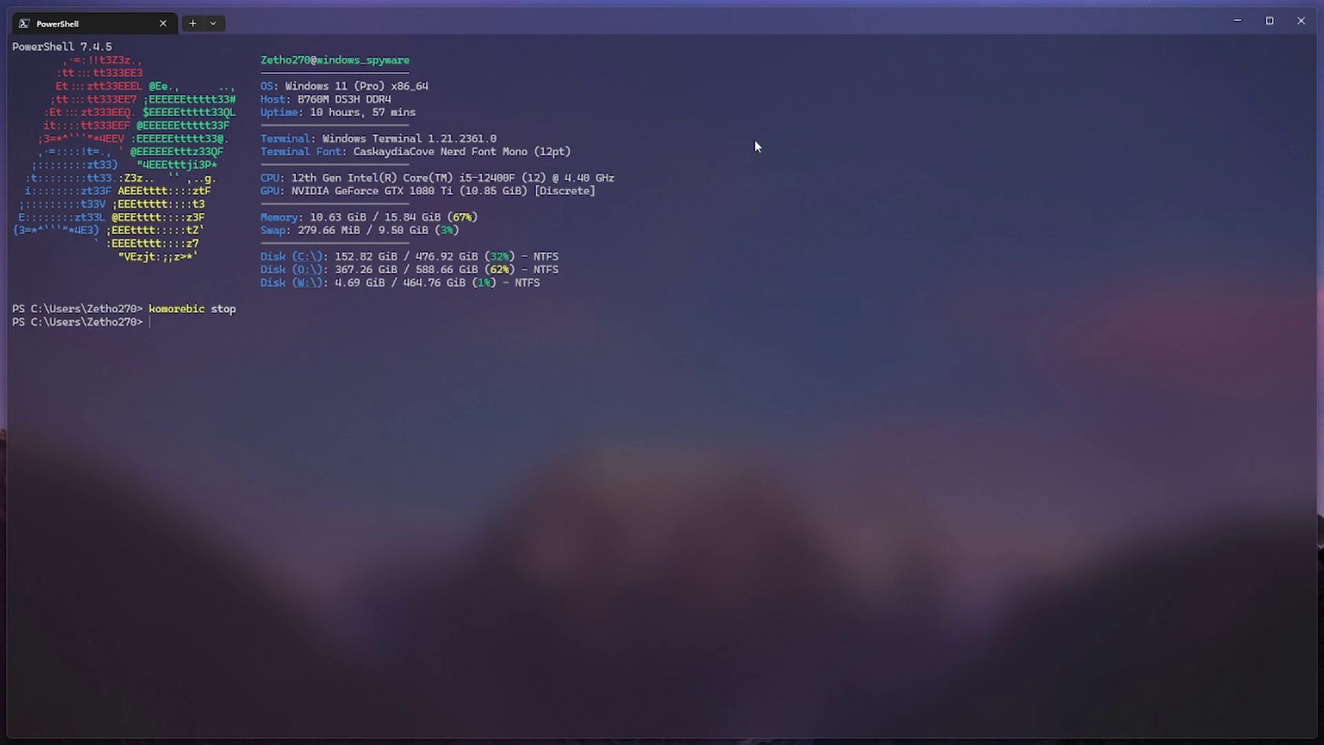
key(alt+space)
text(seele)
key(Return)
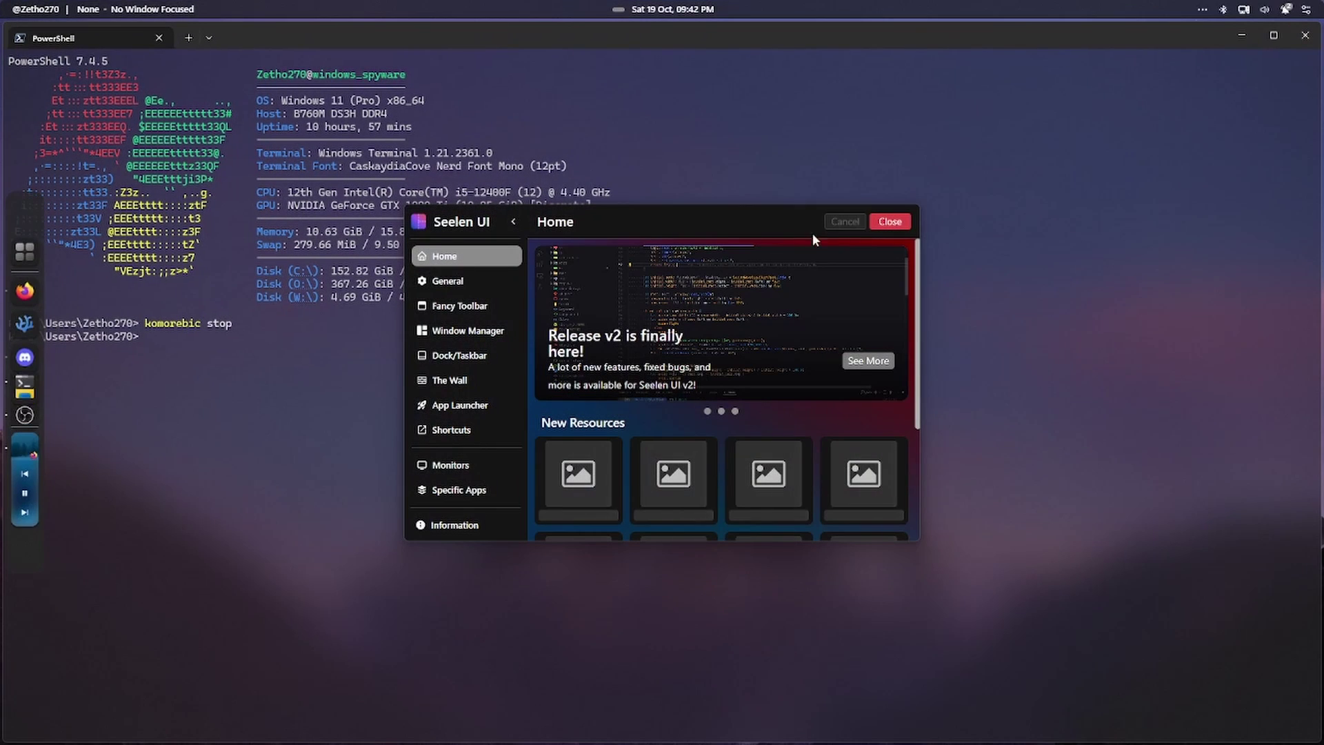
- Close the Seelen UI settings window and open File Explorer windows that tile beside the terminal
click(883, 222)
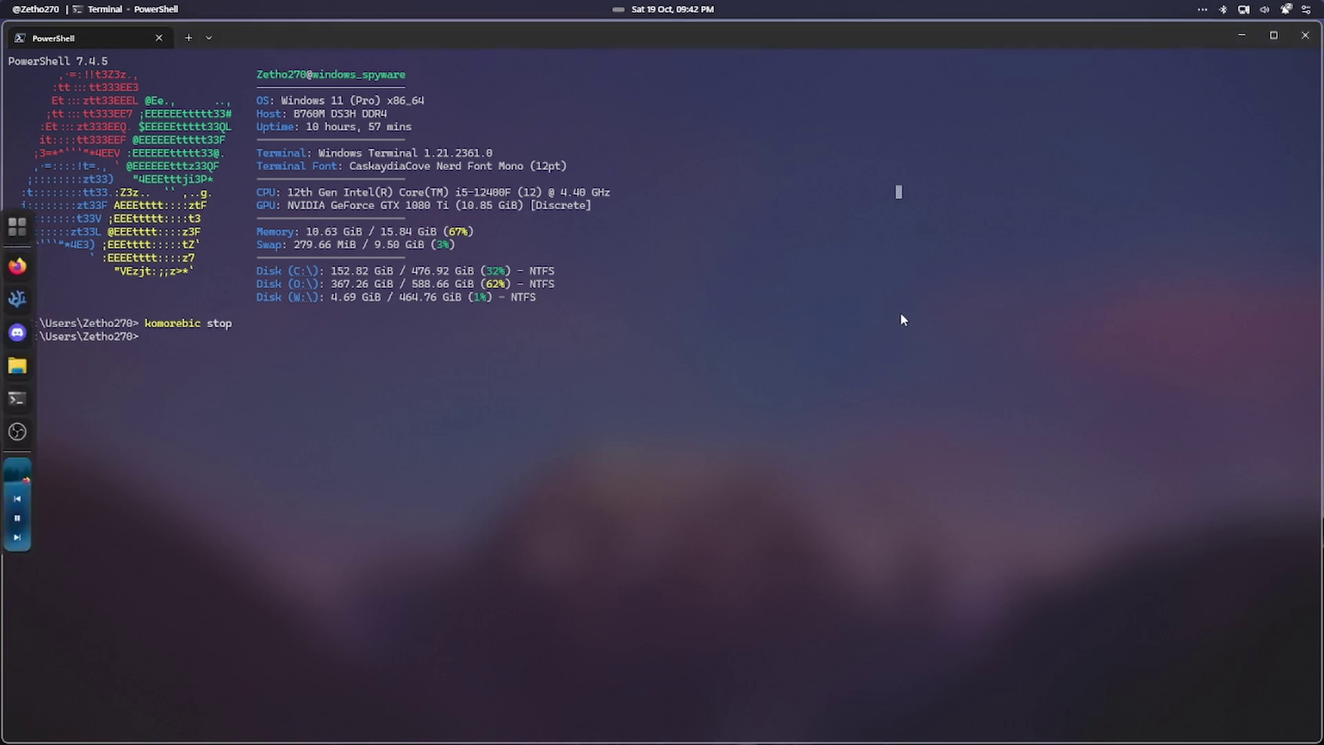
key(super+e)
key(super+e)
key(super+e)
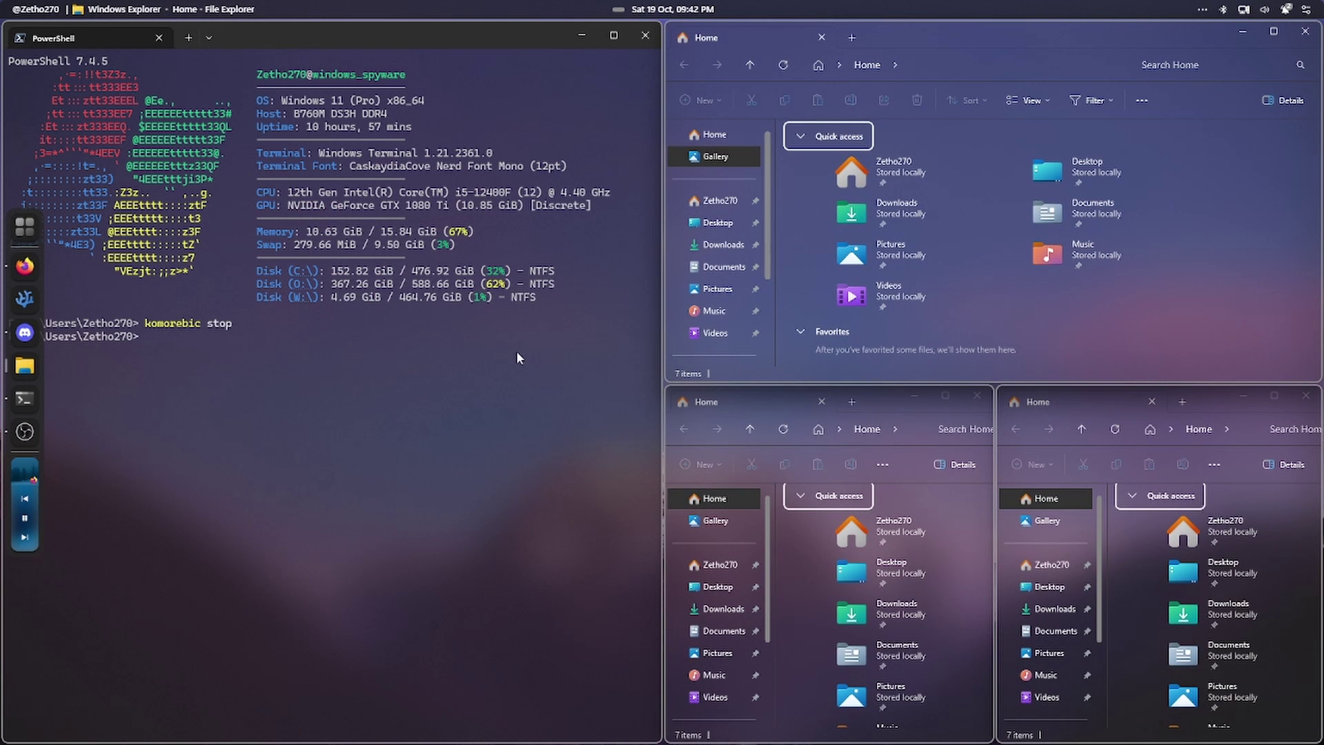
- Clear the PowerShell terminal and drag the top-right Explorer window out to watch it snap back
click(450, 449)
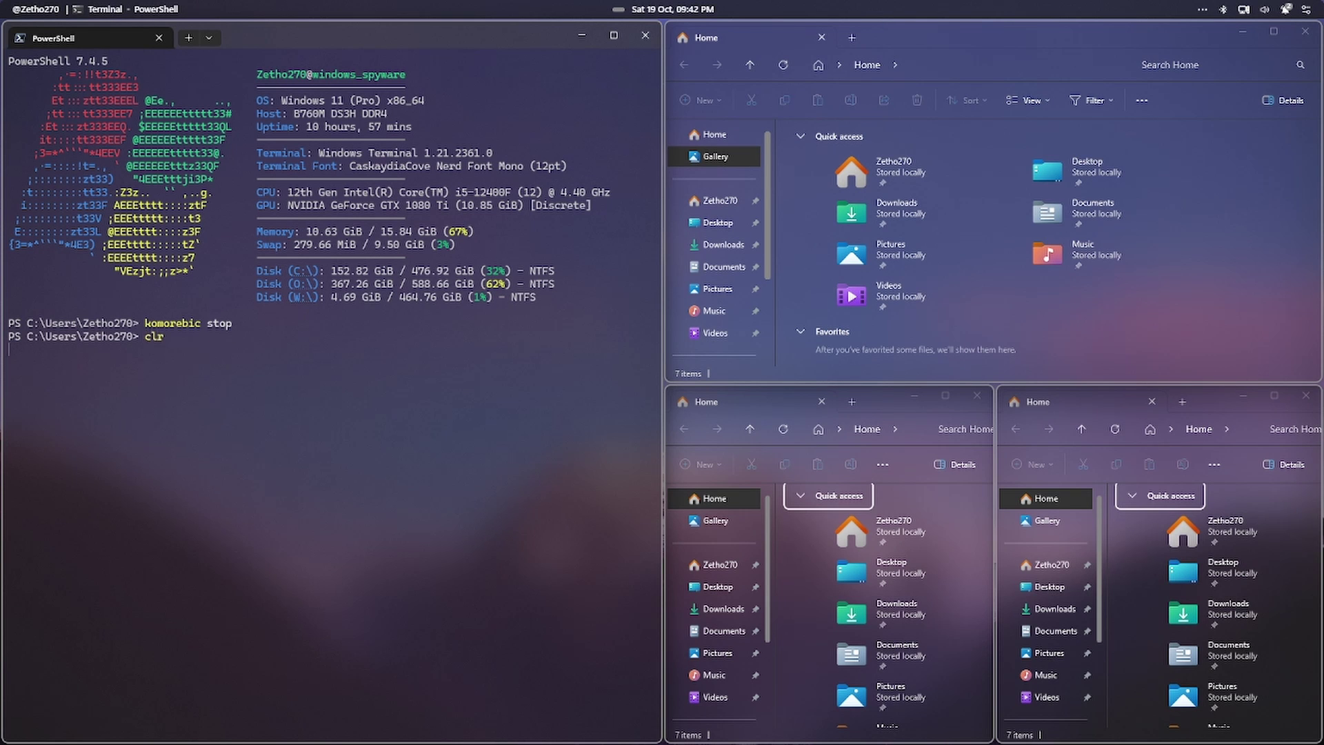
key(ctrl+l)
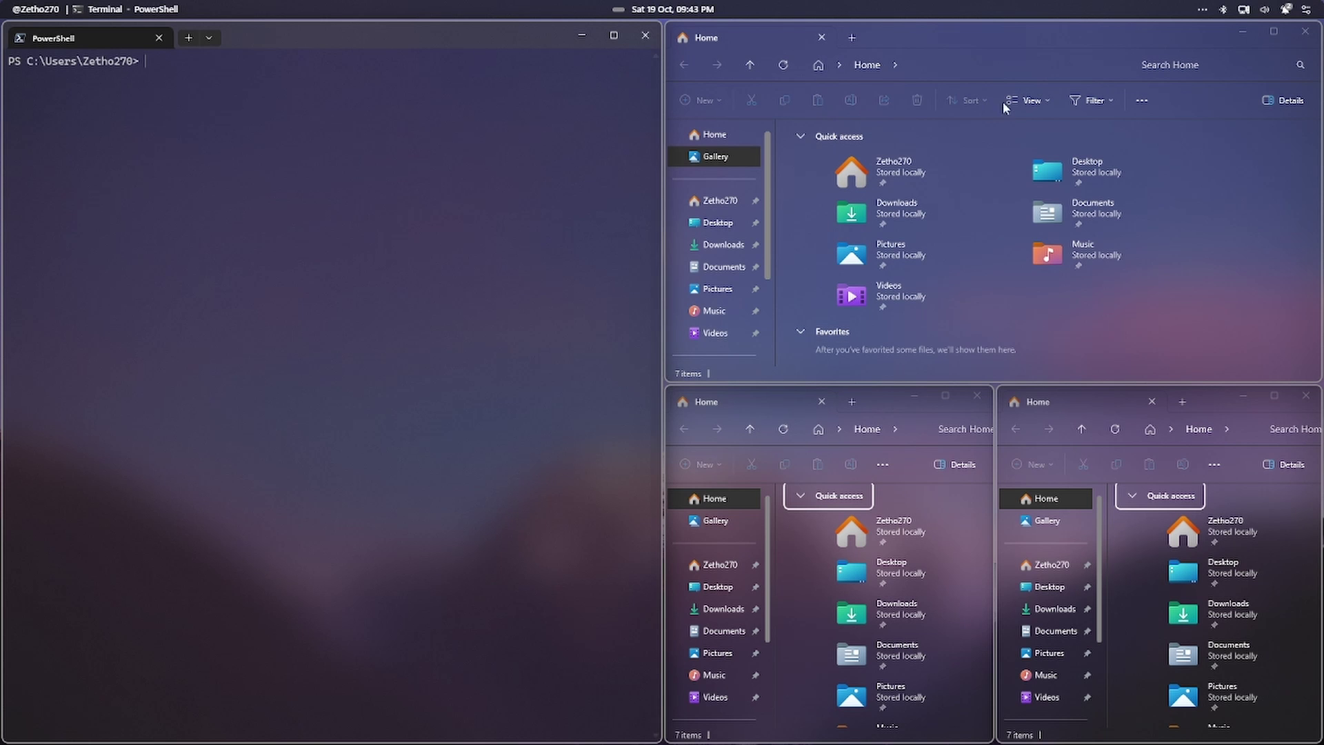
drag(1096, 27, 673, 259)
click(586, 266)
- Drag the terminal by its title bar so it snaps back into its tile, then refocus it
drag(473, 40, 464, 98)
click(1070, 40)
click(597, 97)
- Run 'wfetch' at the PowerShell prompt to display the system information readout
text(wfetch)
key(Return)
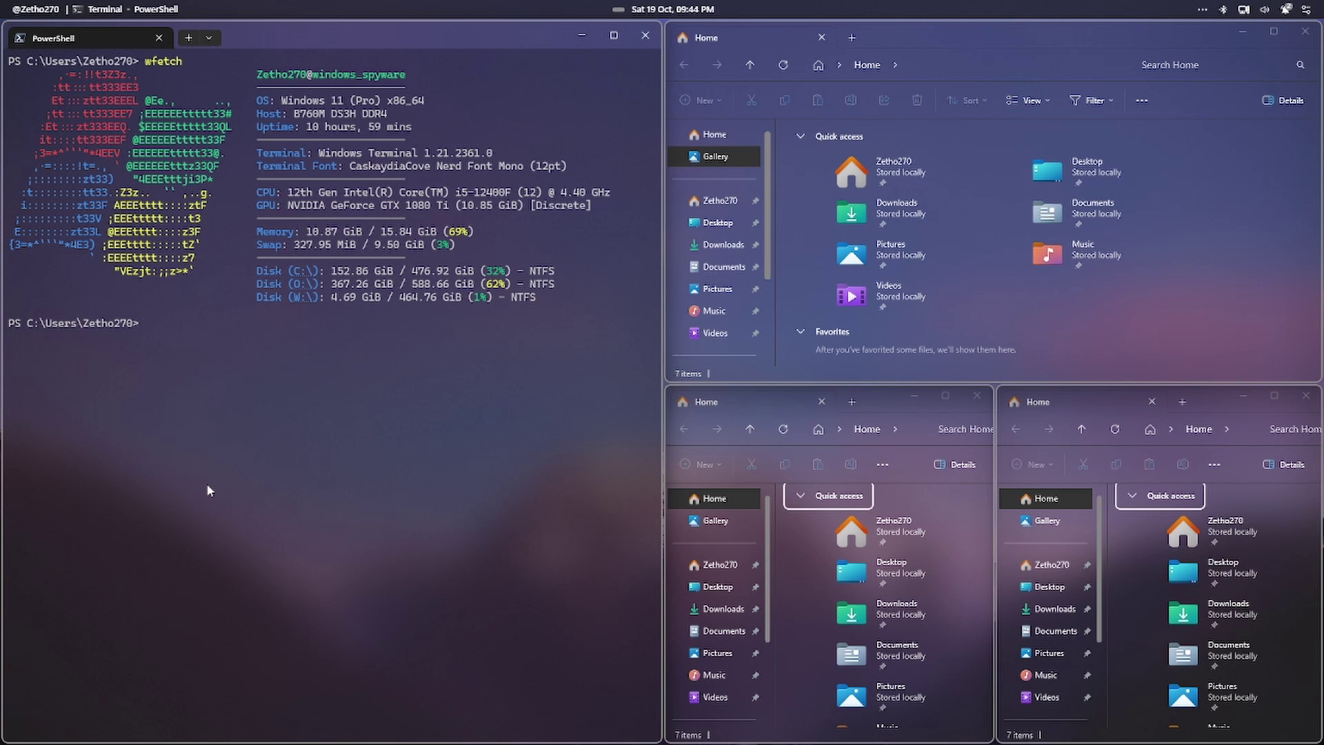
- Open Seelen UI settings from the tray menu, maximize the window, and go to General
click(1203, 9)
click(1169, 62)
click(1190, 44)
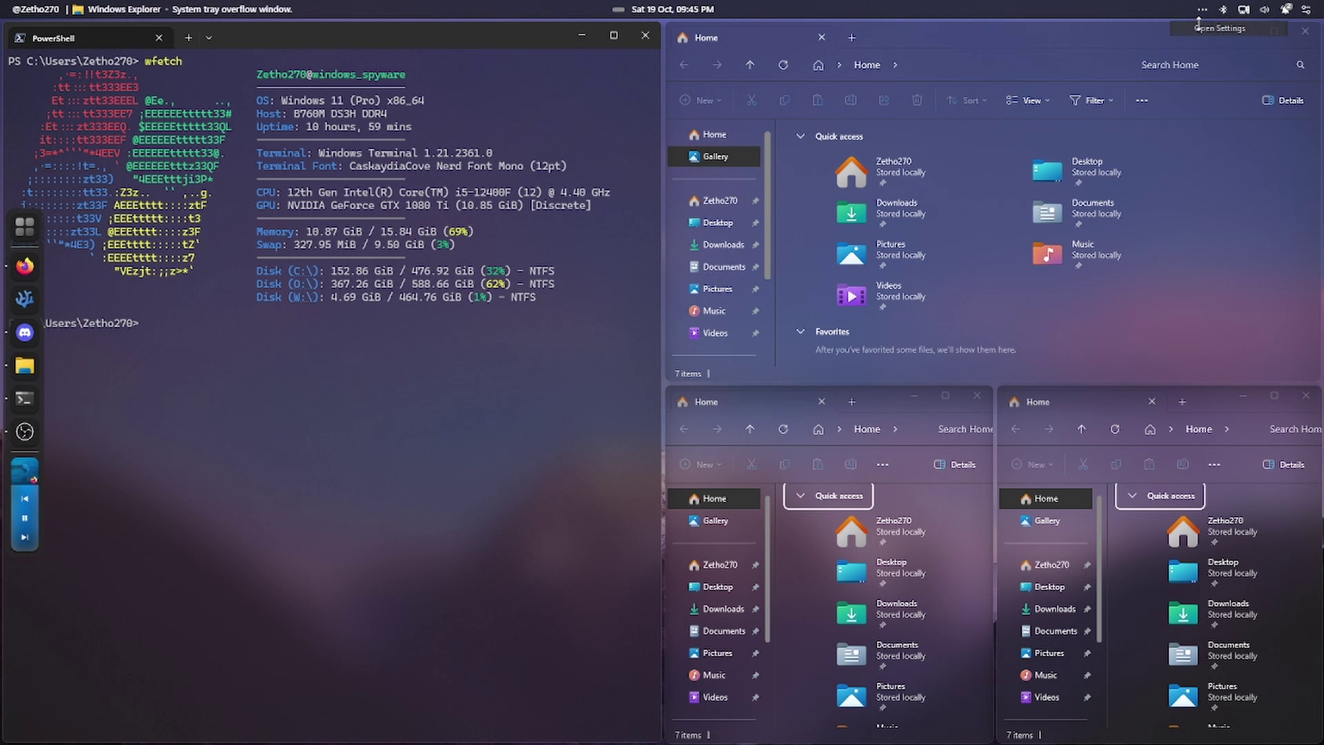
double_click(793, 234)
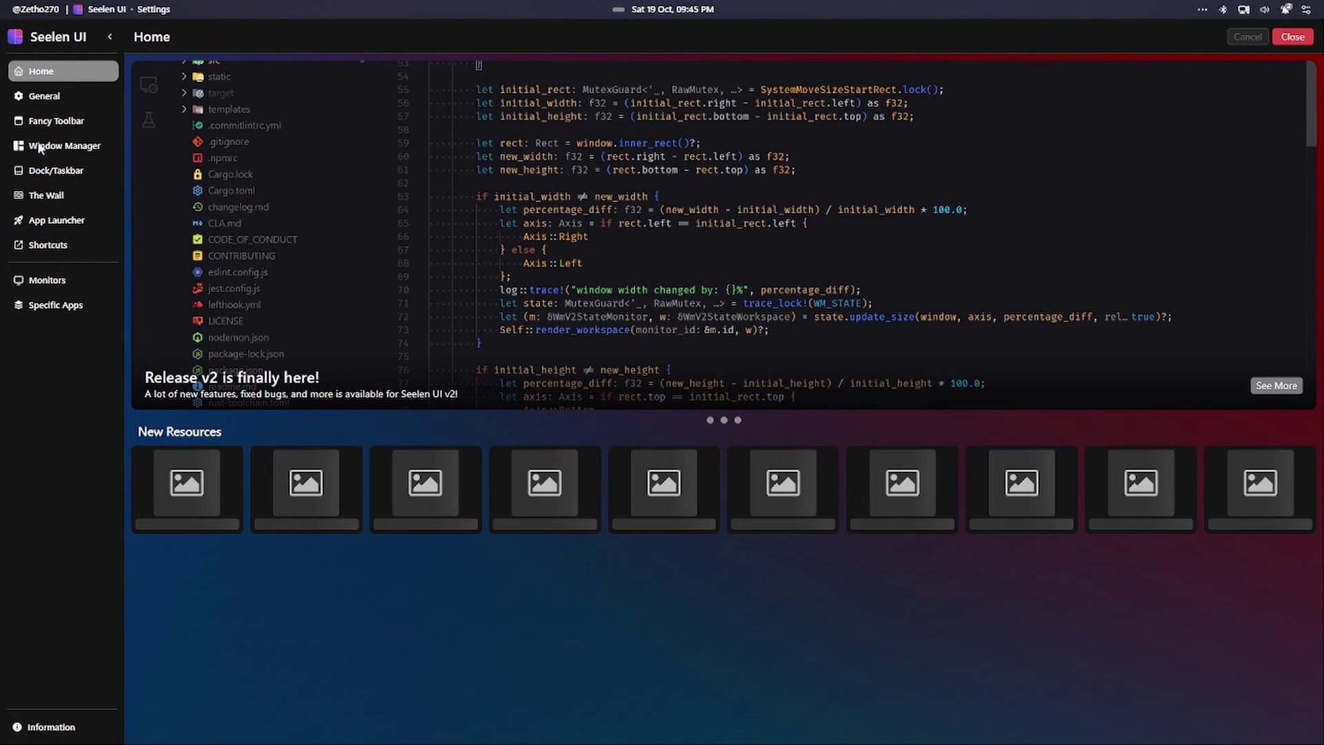
click(46, 96)
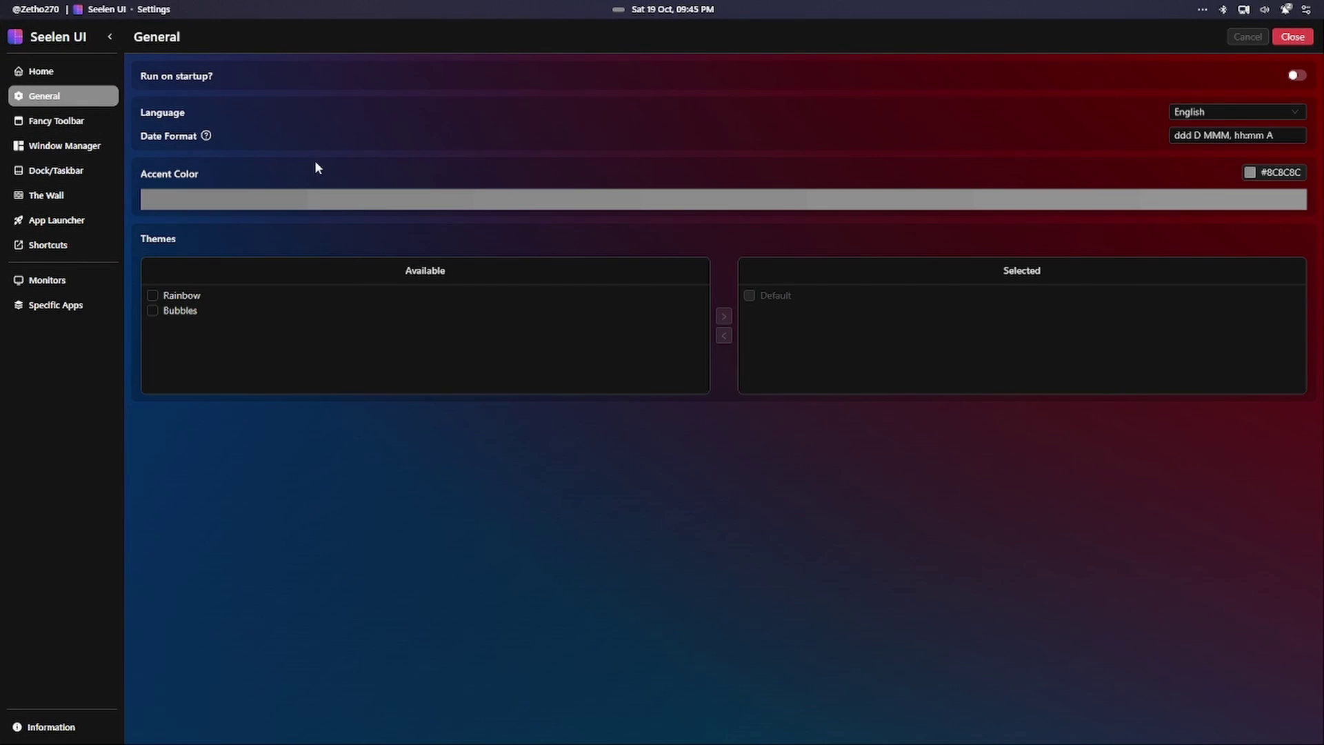
- Add the Bubbles theme to the selected themes and save
click(175, 315)
click(723, 318)
click(1288, 40)
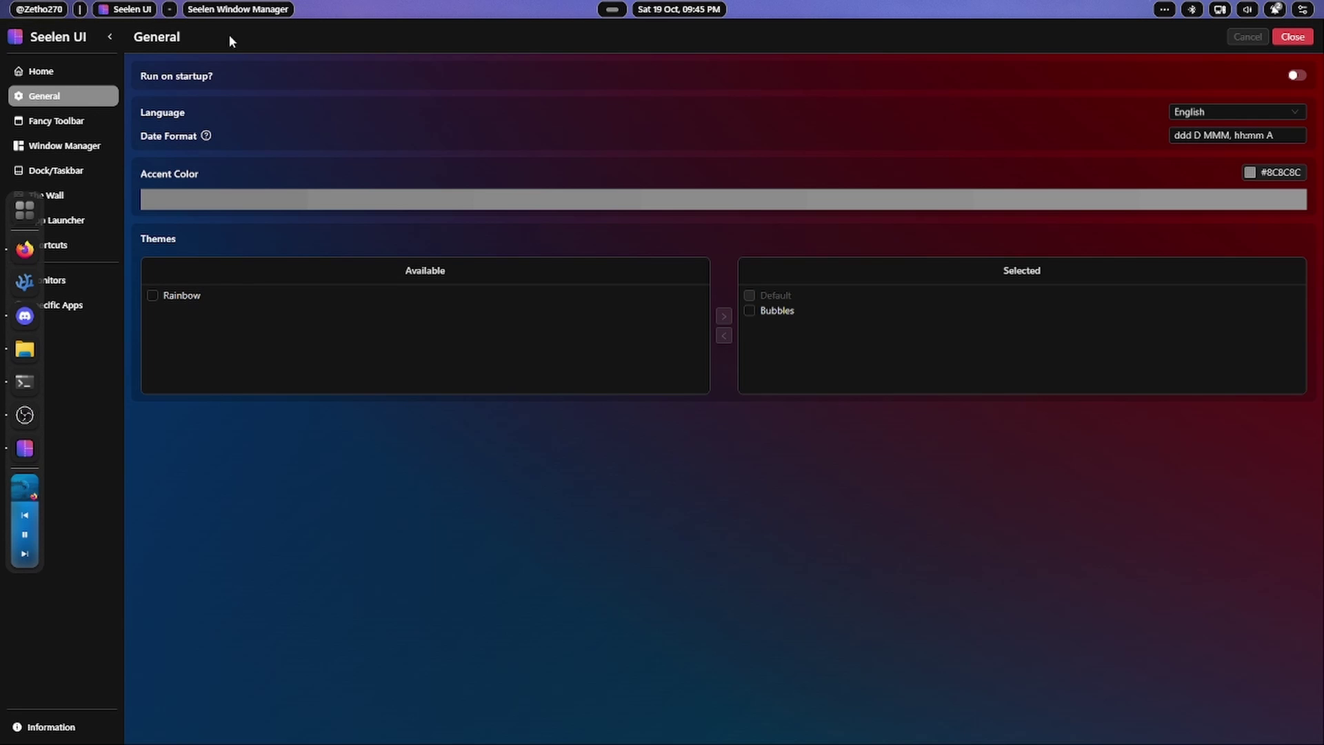
- Move Bubbles back to the available themes, leaving only Default selected, and save
click(749, 311)
click(723, 335)
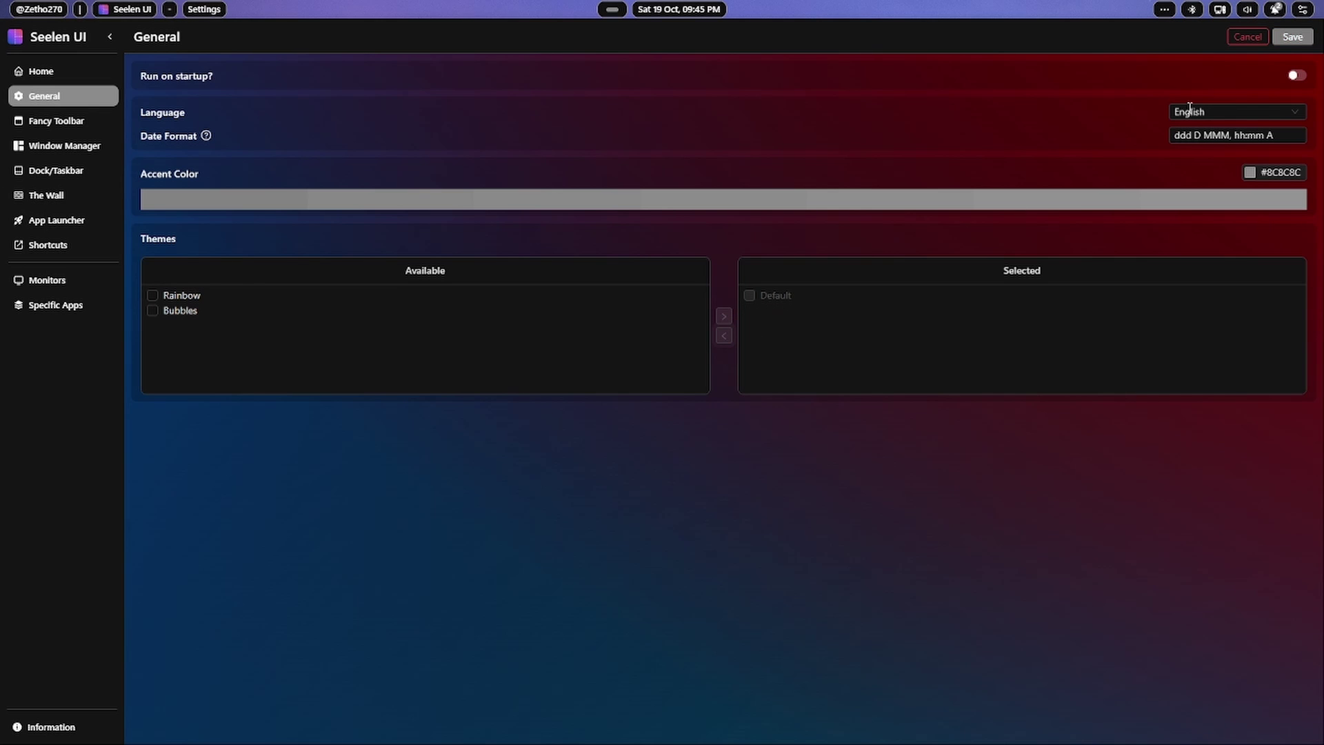
click(1292, 37)
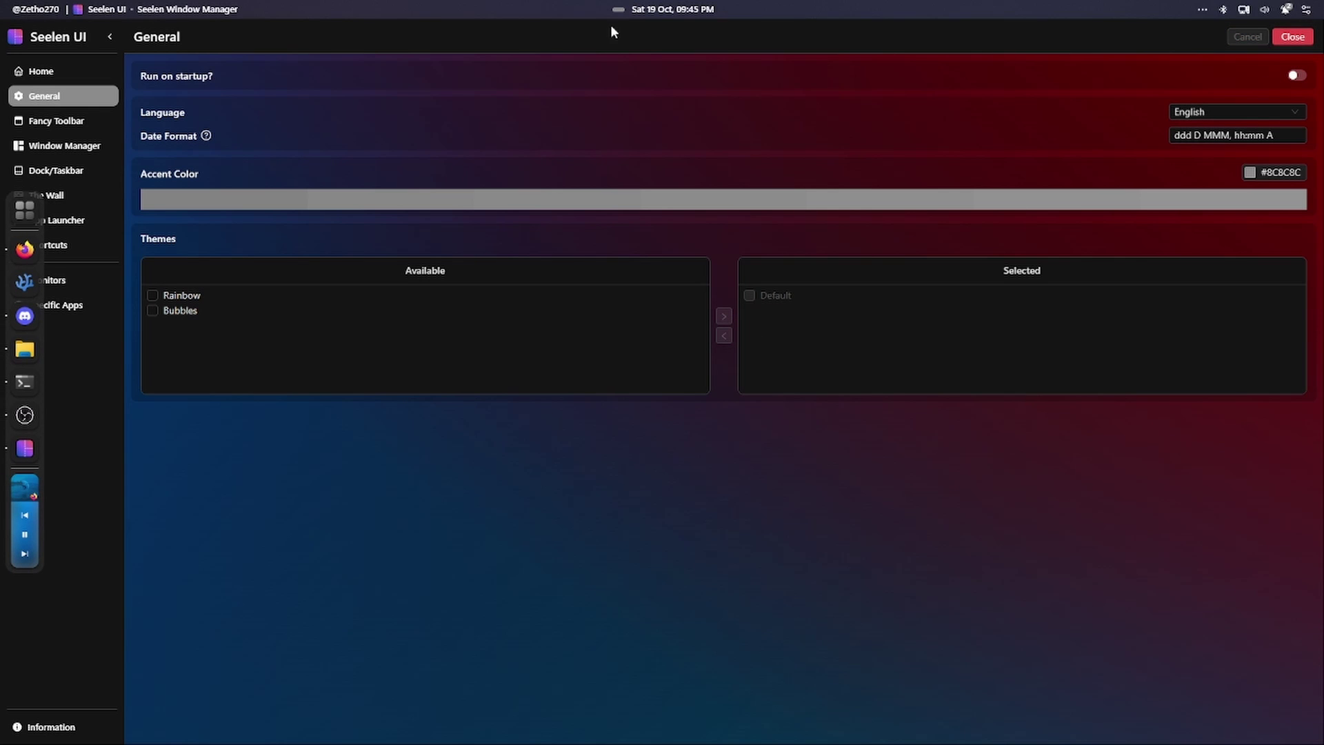
- Open the Fancy Toolbar page showing Custom structure, height 27 and auto hide Never
click(56, 121)
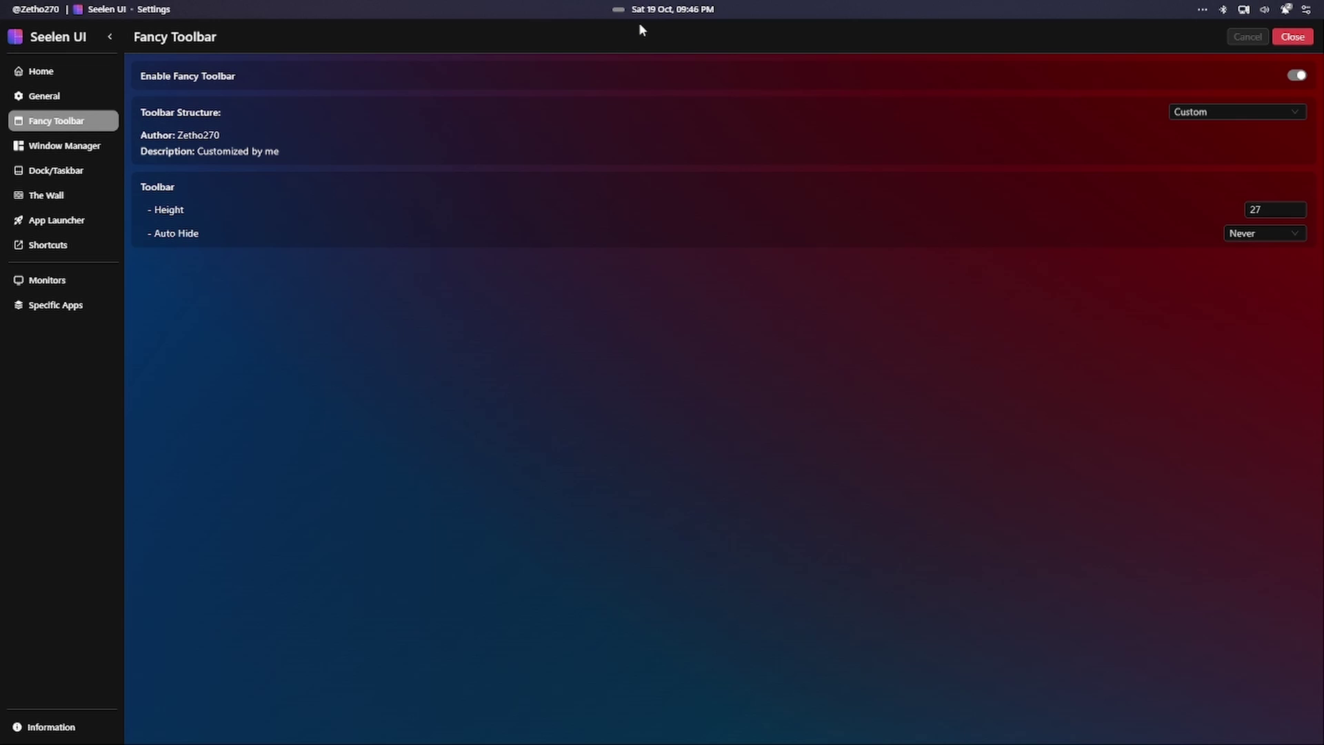
- Review the Window Manager layout list keeping BSP, then switch to the Dock/Taskbar page
click(96, 148)
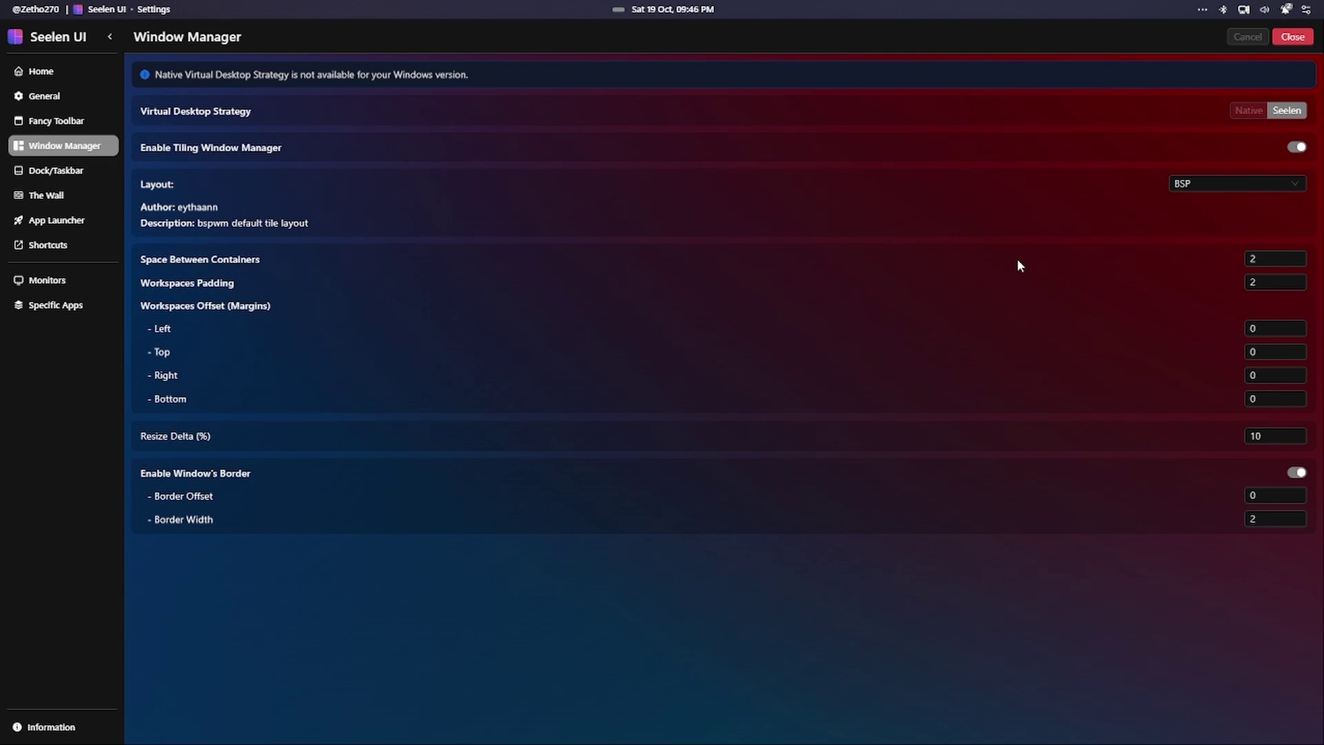
click(1276, 183)
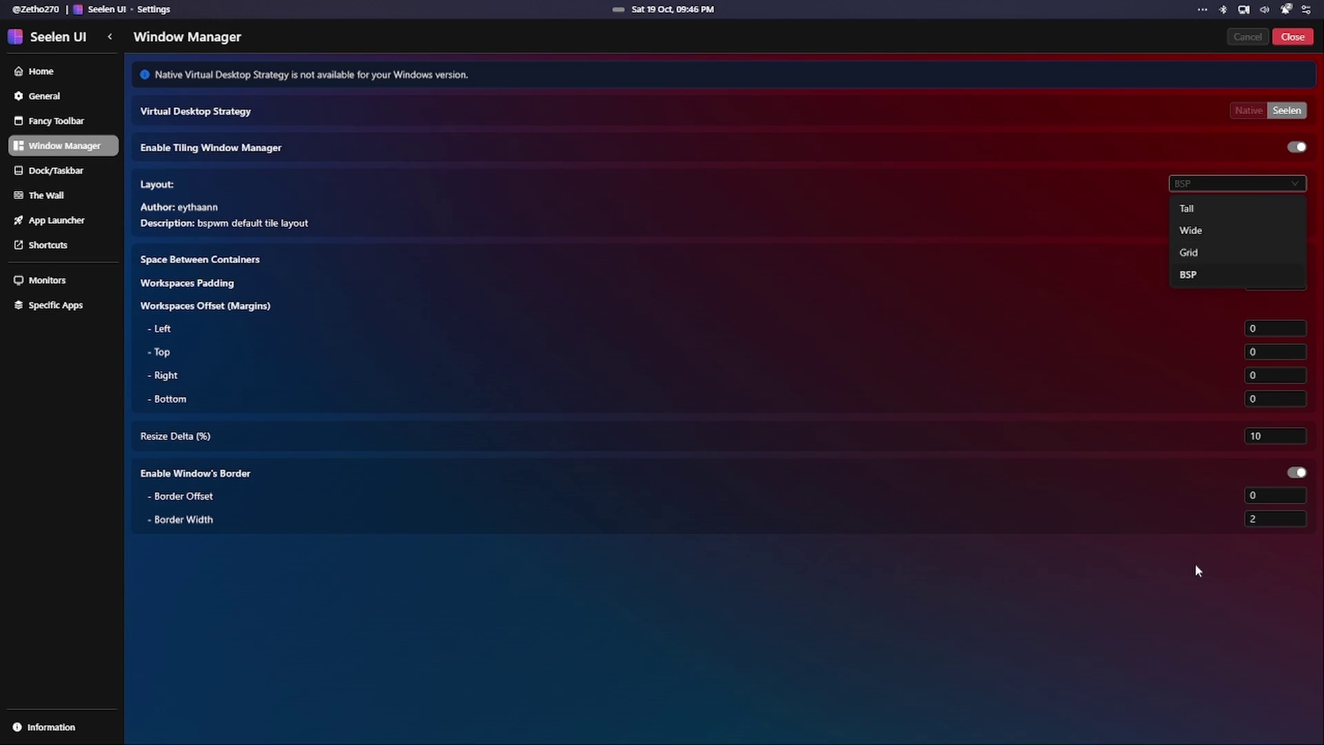
click(1153, 594)
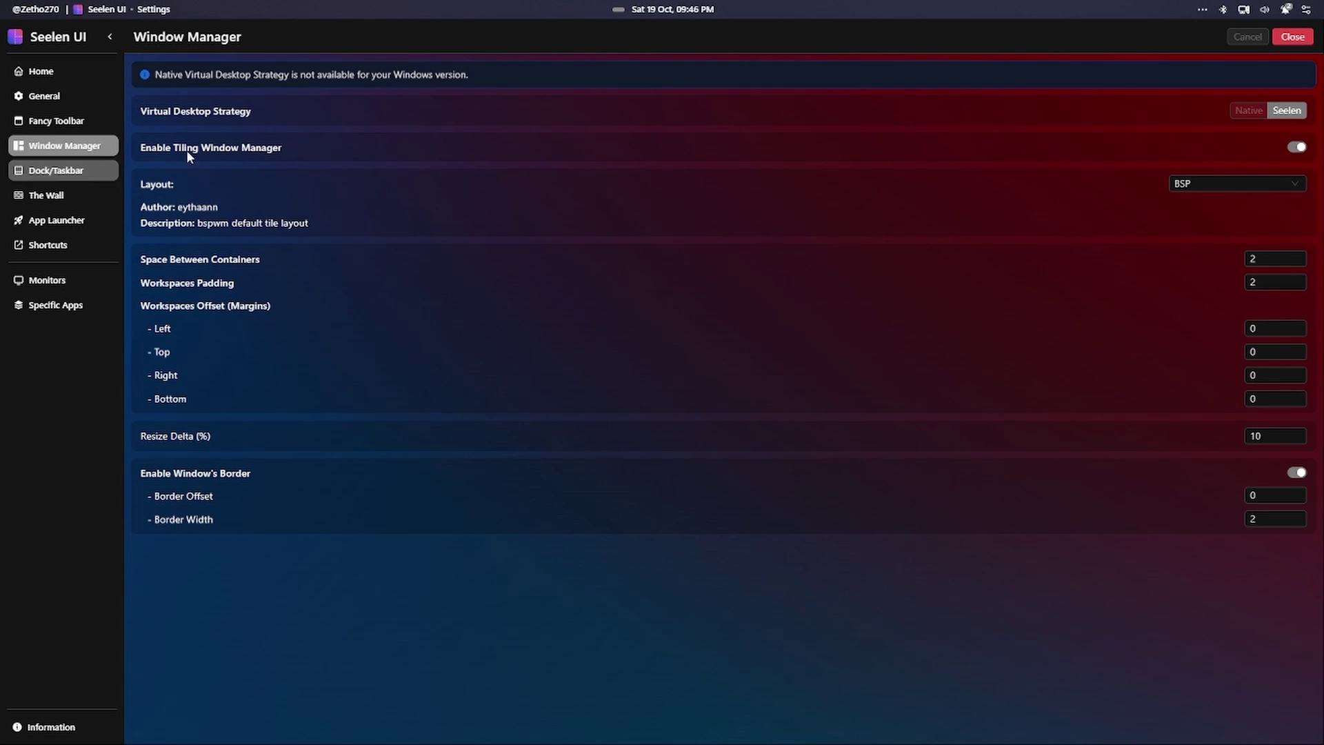
click(32, 171)
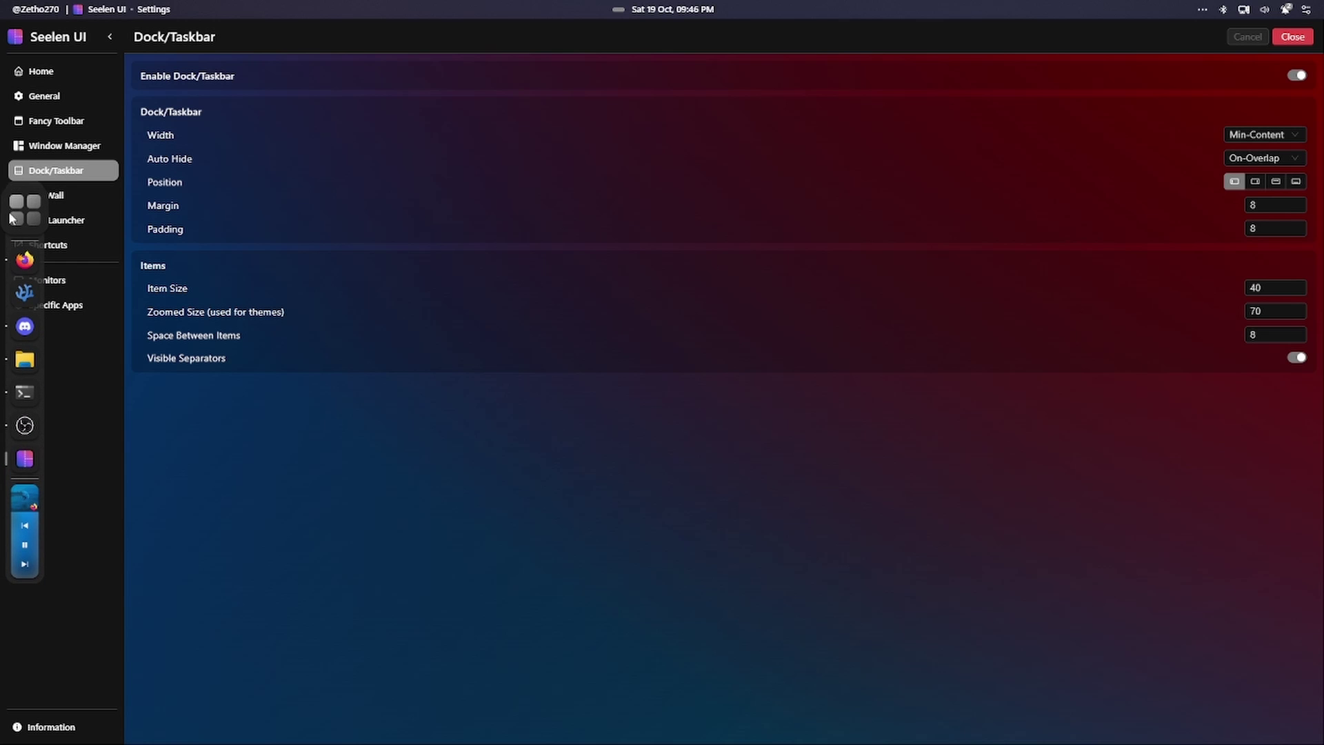
- Switch the dock width to Full-Width and drag the Firefox icon higher in the dock
click(1268, 138)
click(1259, 180)
click(1264, 135)
click(1259, 159)
mouse_move(3, 89)
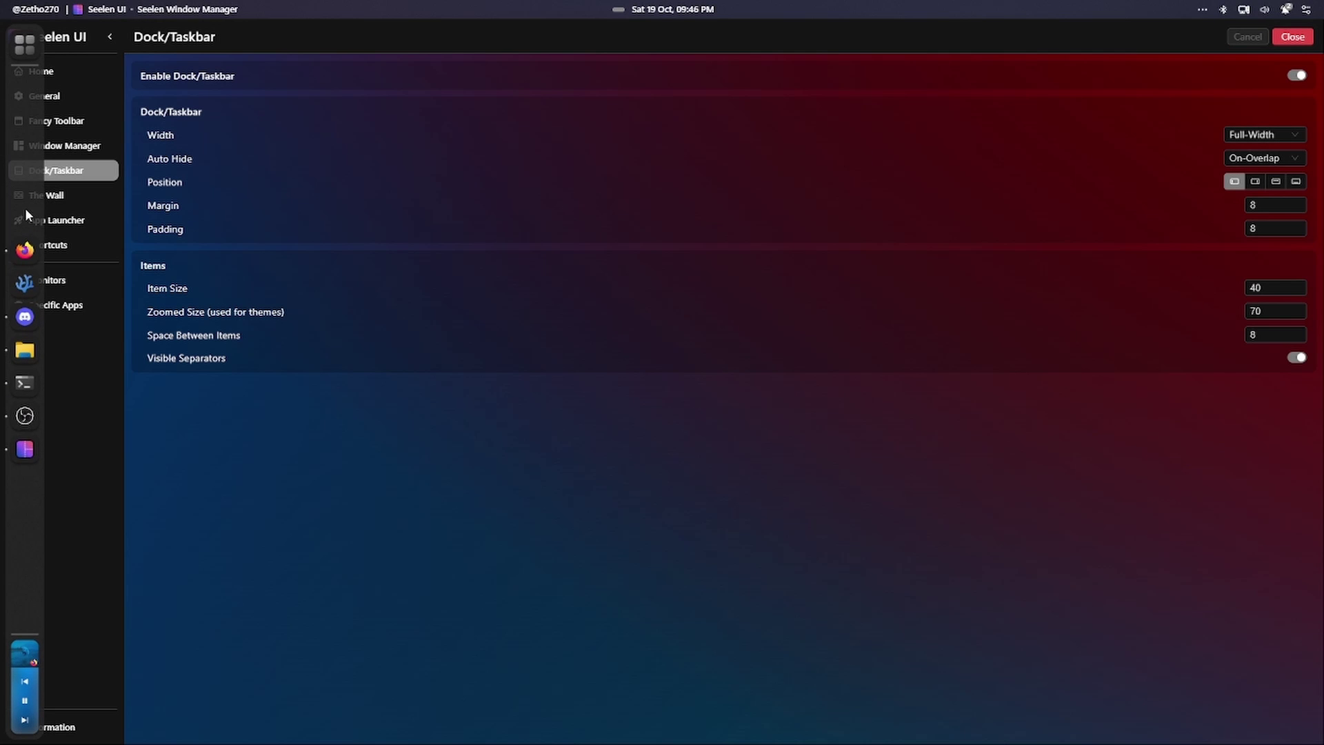
mouse_move(25, 248)
mouse_down()
mouse_move(25, 80)
mouse_move(33, 245)
mouse_up()
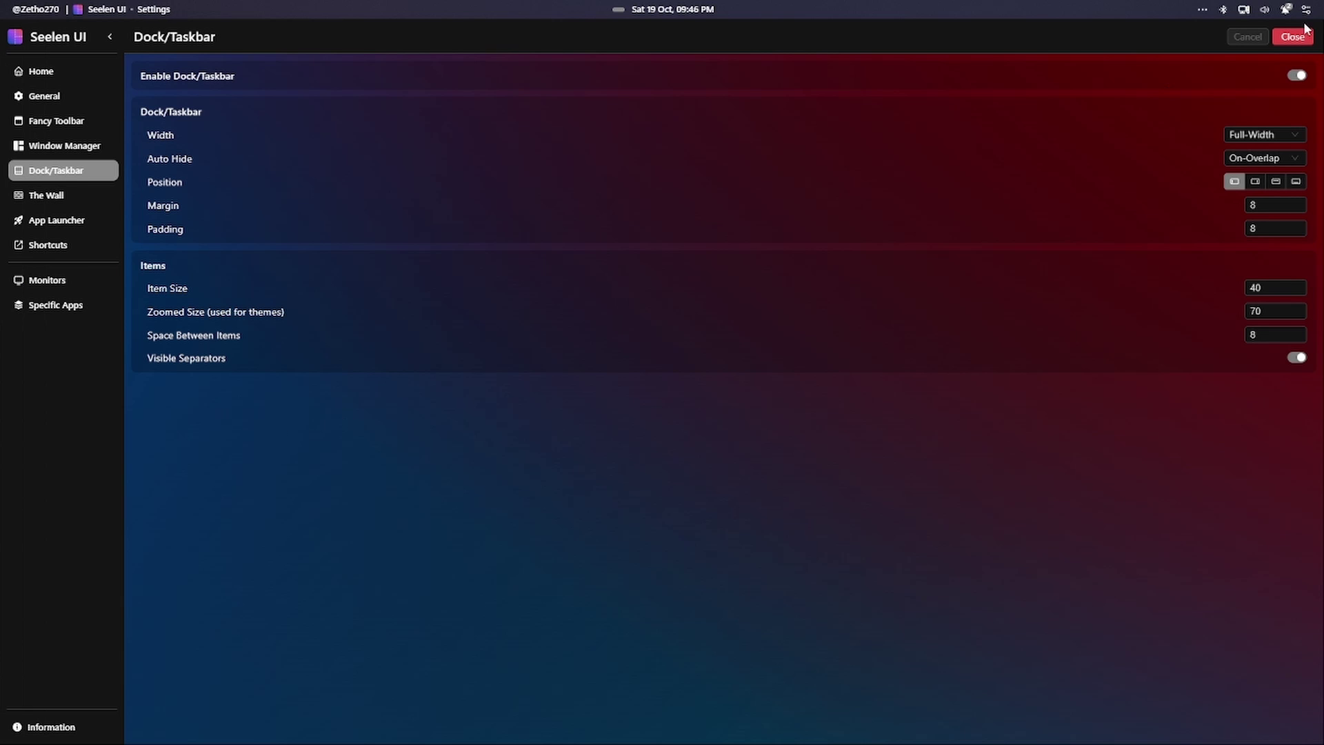
- Set the dock width back to Min-Content, save, and open The Wall settings page
click(1268, 136)
click(1257, 181)
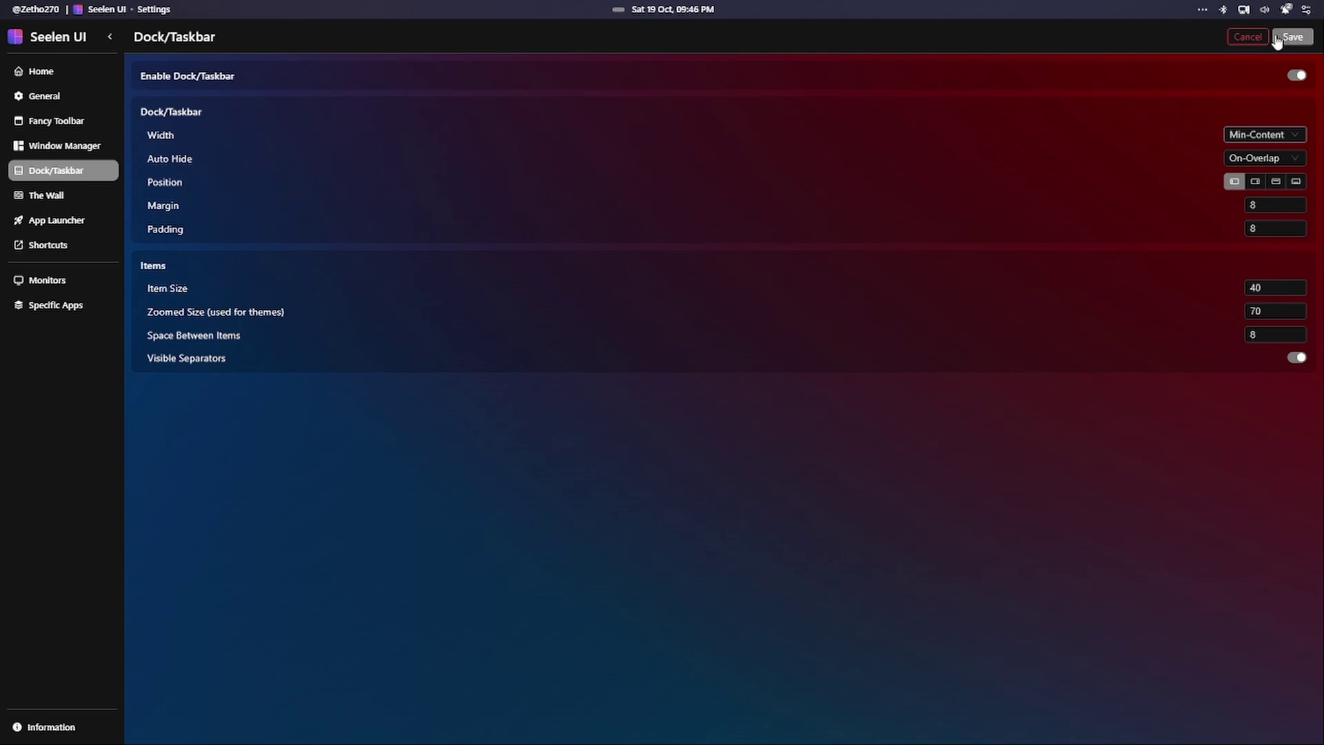
click(1290, 36)
mouse_move(14, 241)
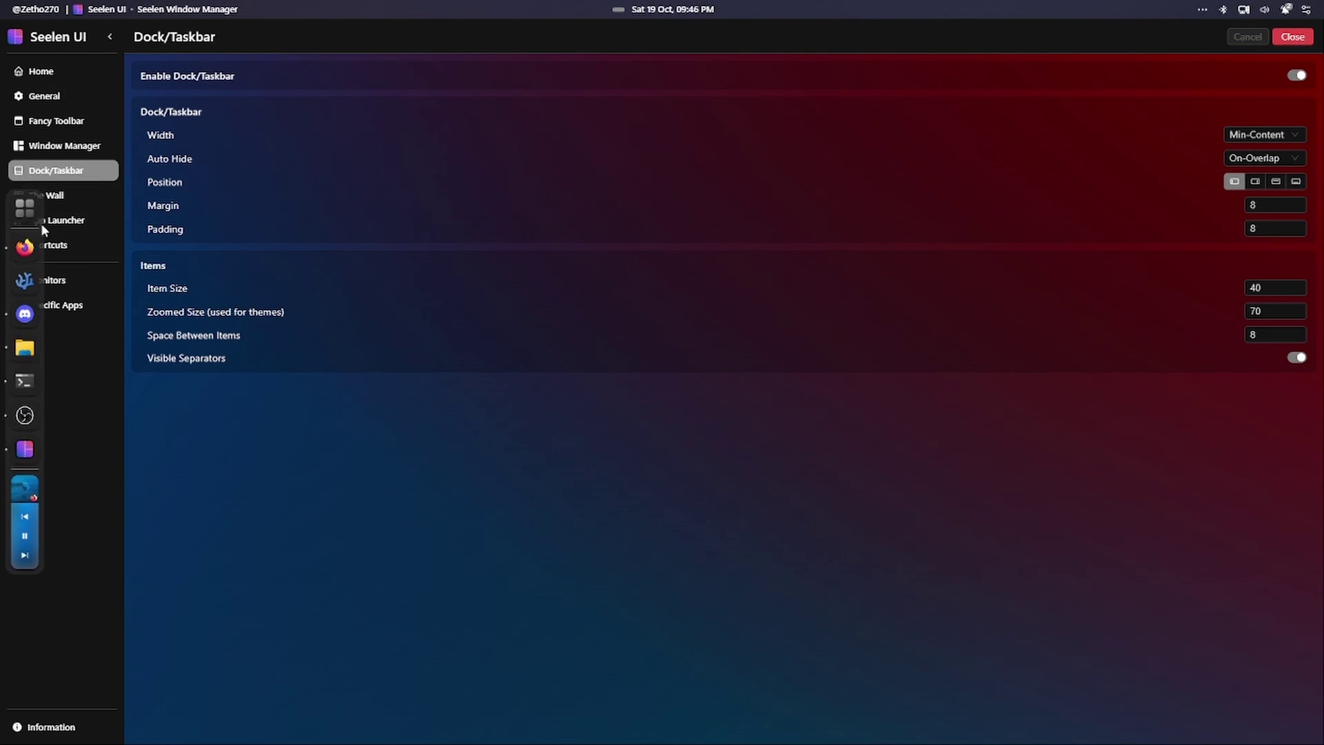
mouse_move(4, 362)
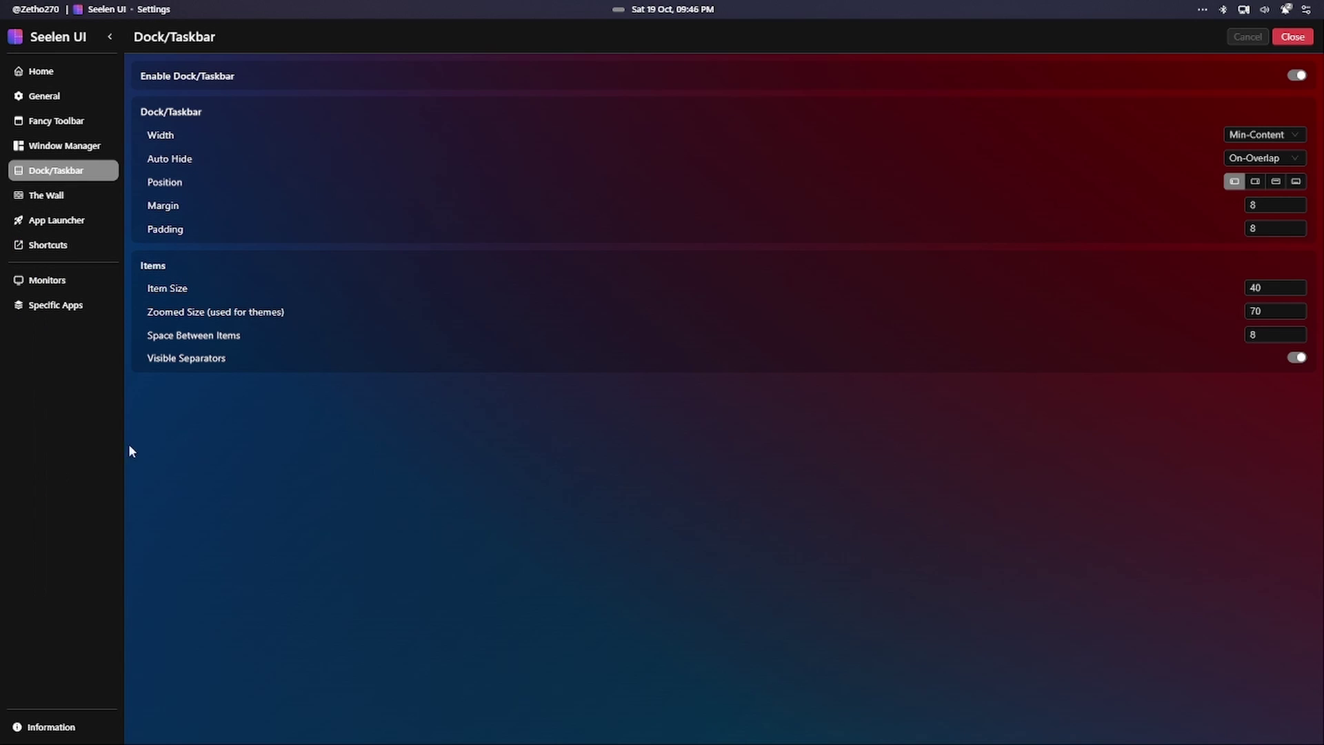
click(80, 197)
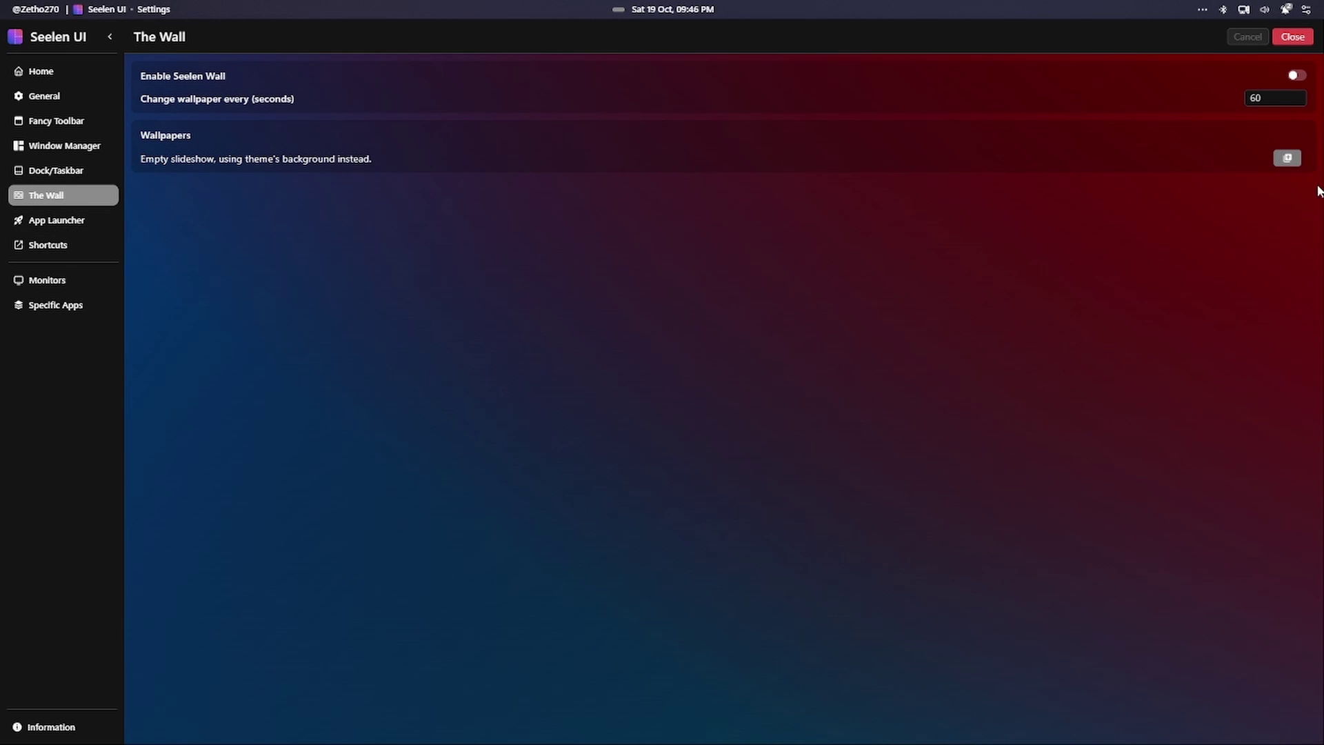
- Float the Seelen UI settings window, drag it to the top to maximize, then restore it
key(super+Down)
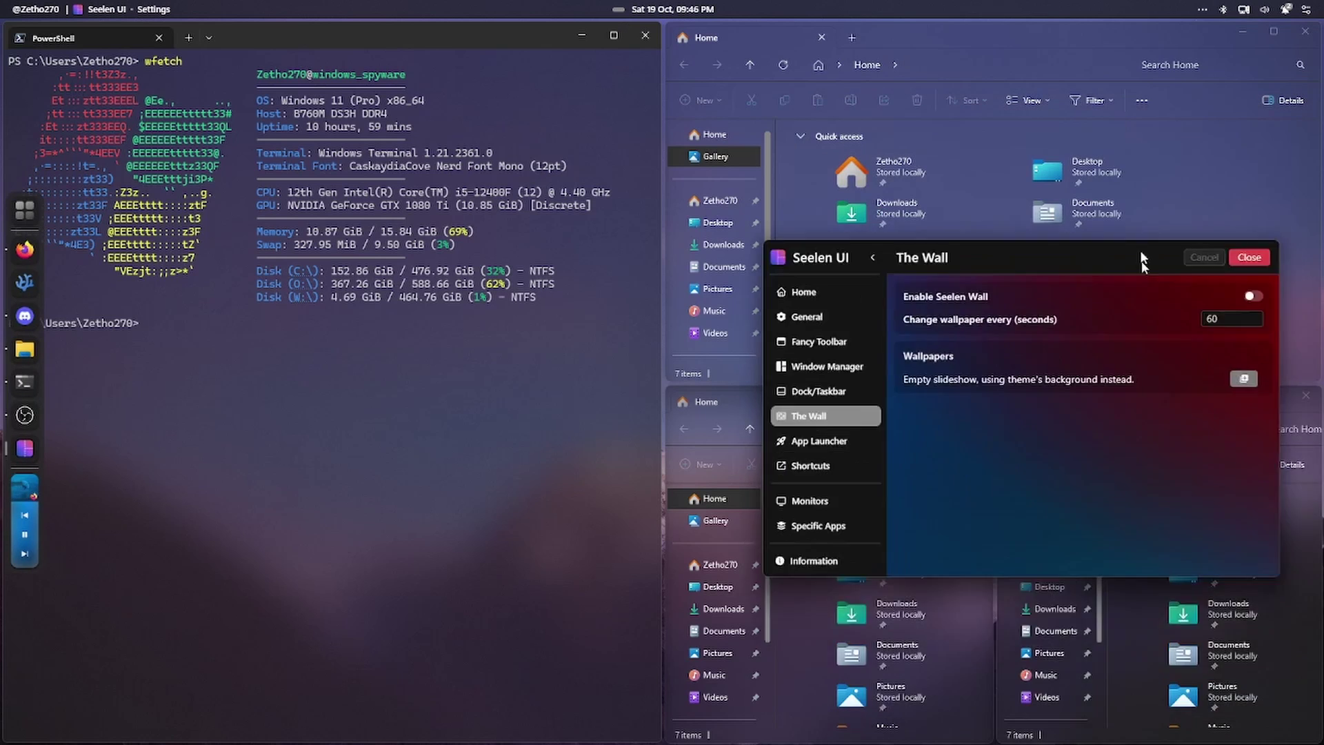
drag(1111, 130, 903, 6)
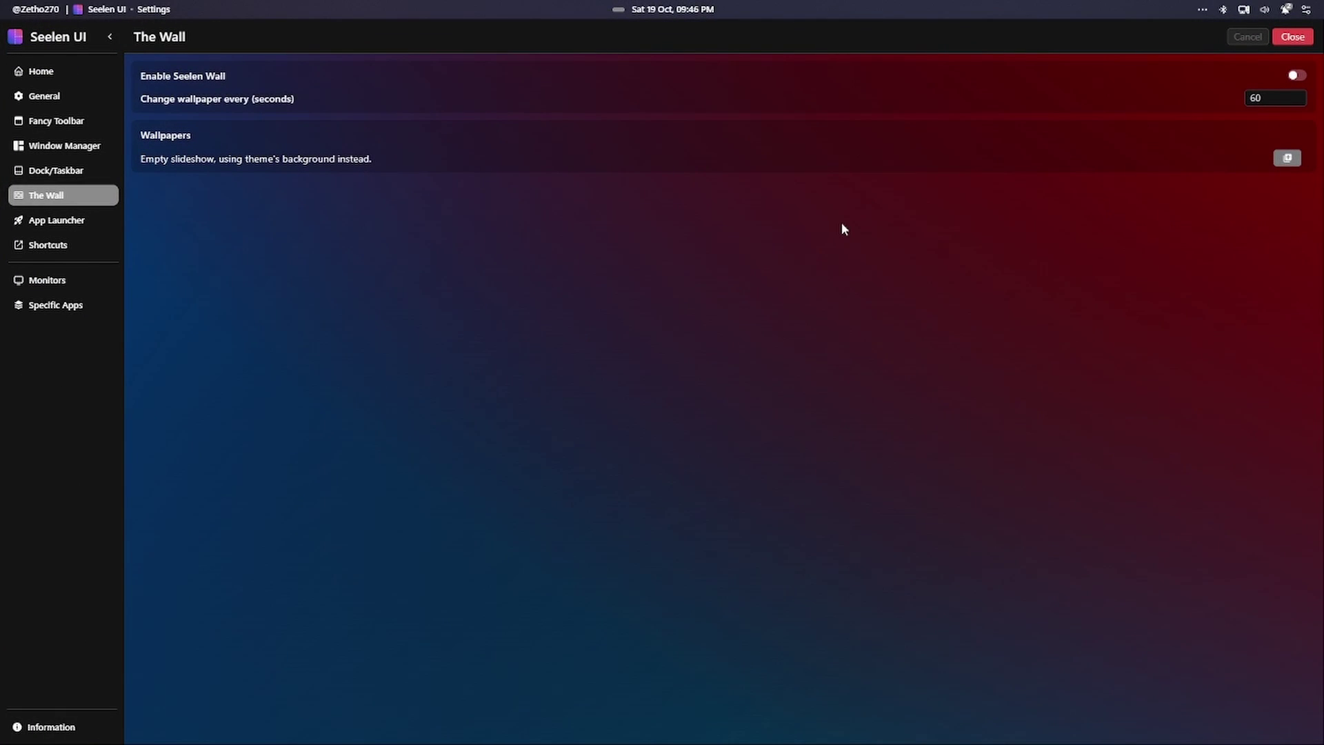
double_click(1129, 42)
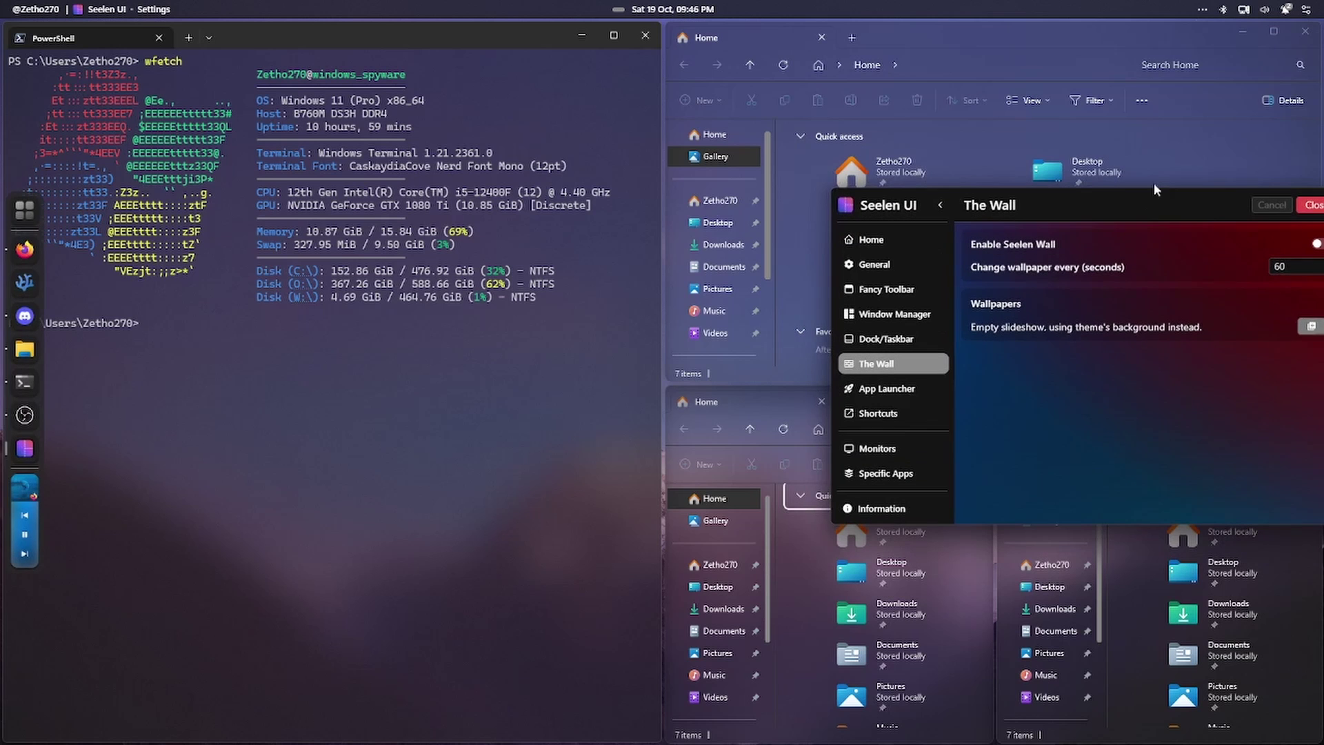
- Pull an Explorer window out of its tile and drop it back, then maximize settings on App Launcher
drag(1105, 85, 791, 225)
click(1108, 442)
double_click(1121, 164)
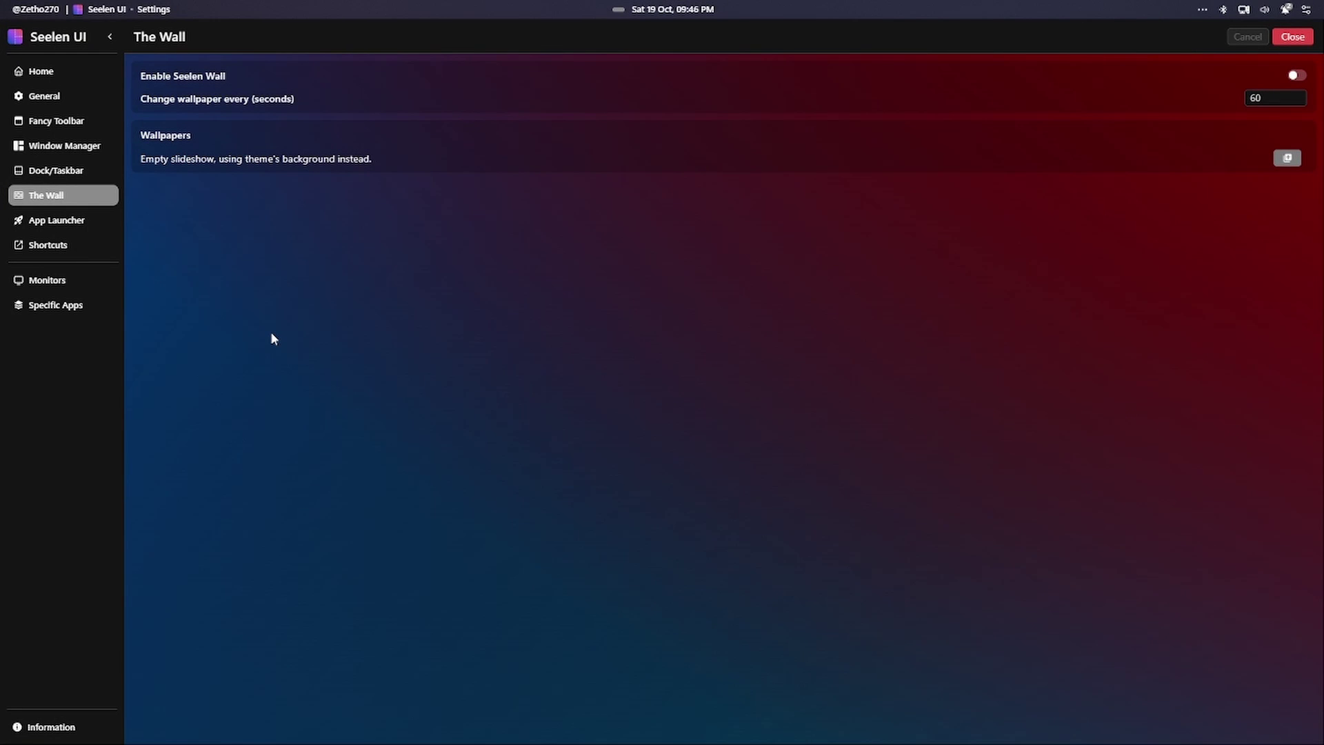
click(86, 227)
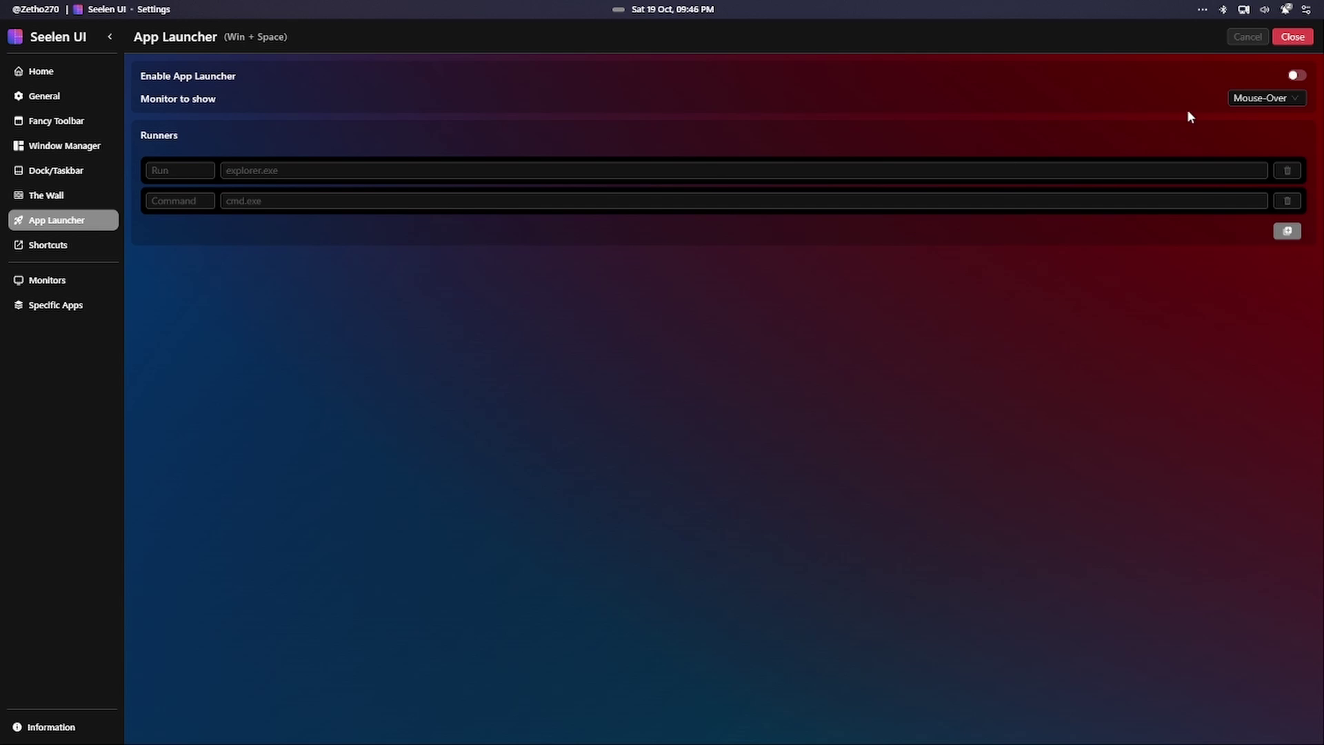
- Review the launcher's monitor choices without changing them, then enable the App Launcher
click(1266, 98)
click(1041, 355)
click(1297, 75)
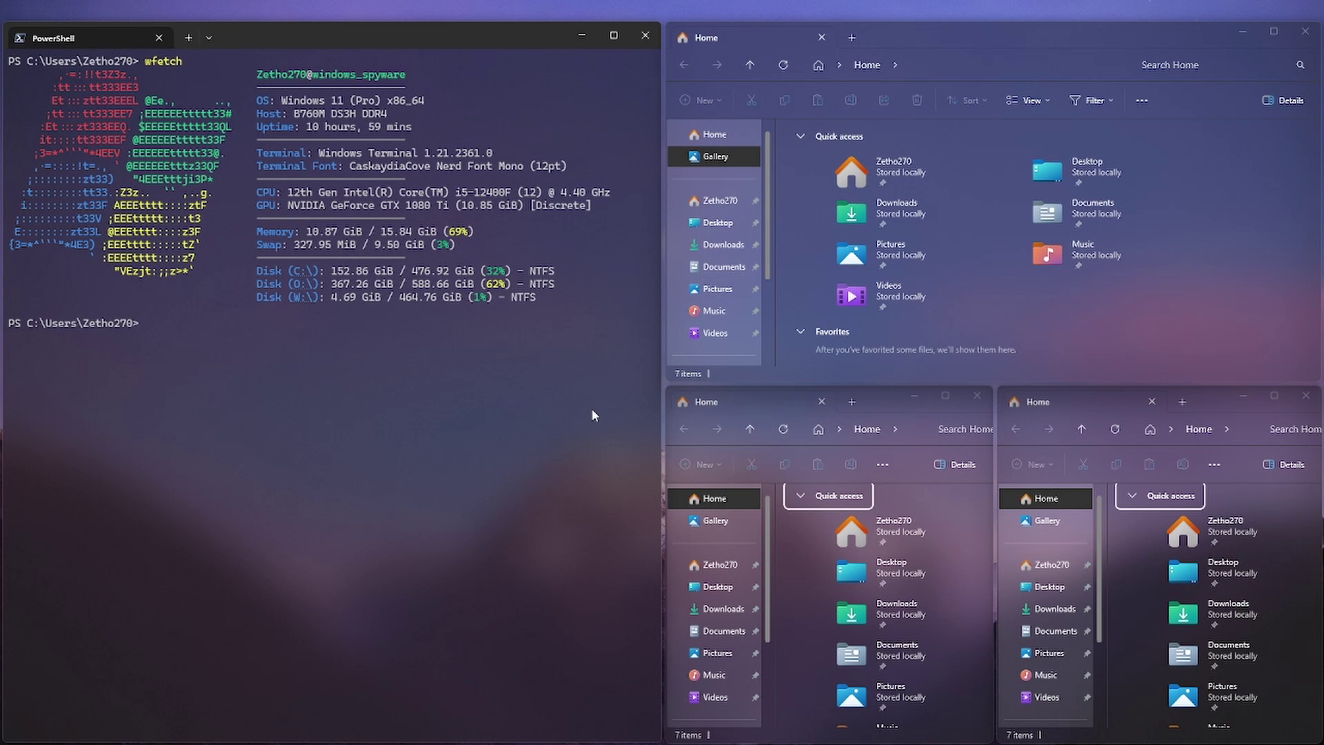
- Test the launcher's quick search by typing 'seelen', then dismiss it
key(alt+space)
text(seelen)
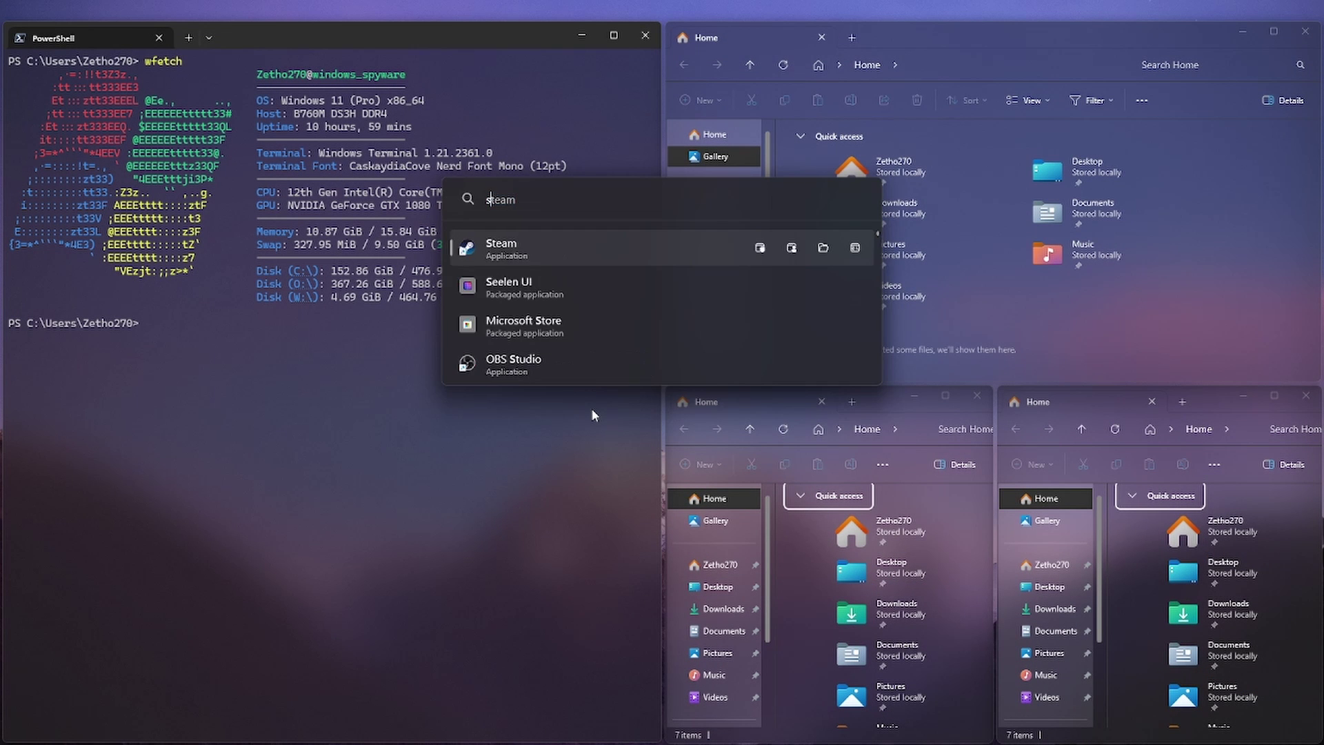
key(Return)
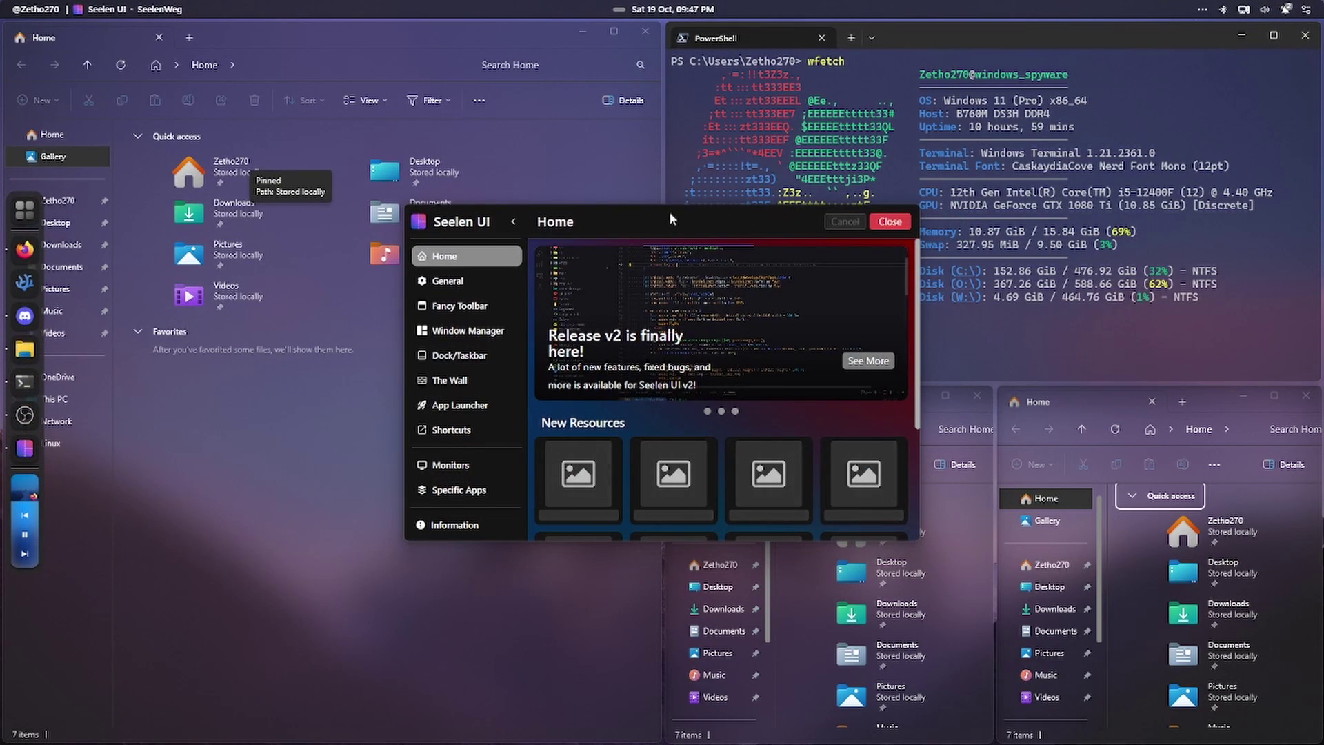
- Maximize the settings window, reopen and close the search box, then go to Shortcuts
double_click(669, 218)
key(alt+space)
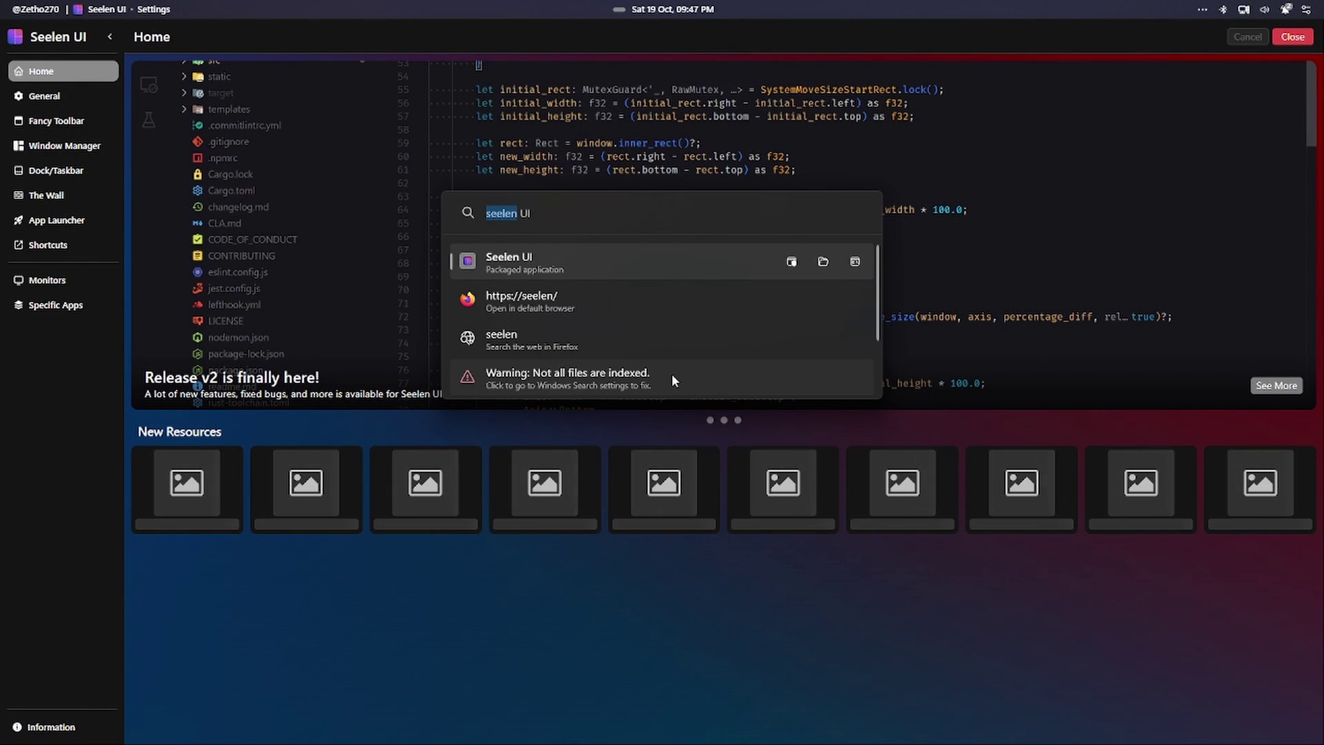
click(756, 708)
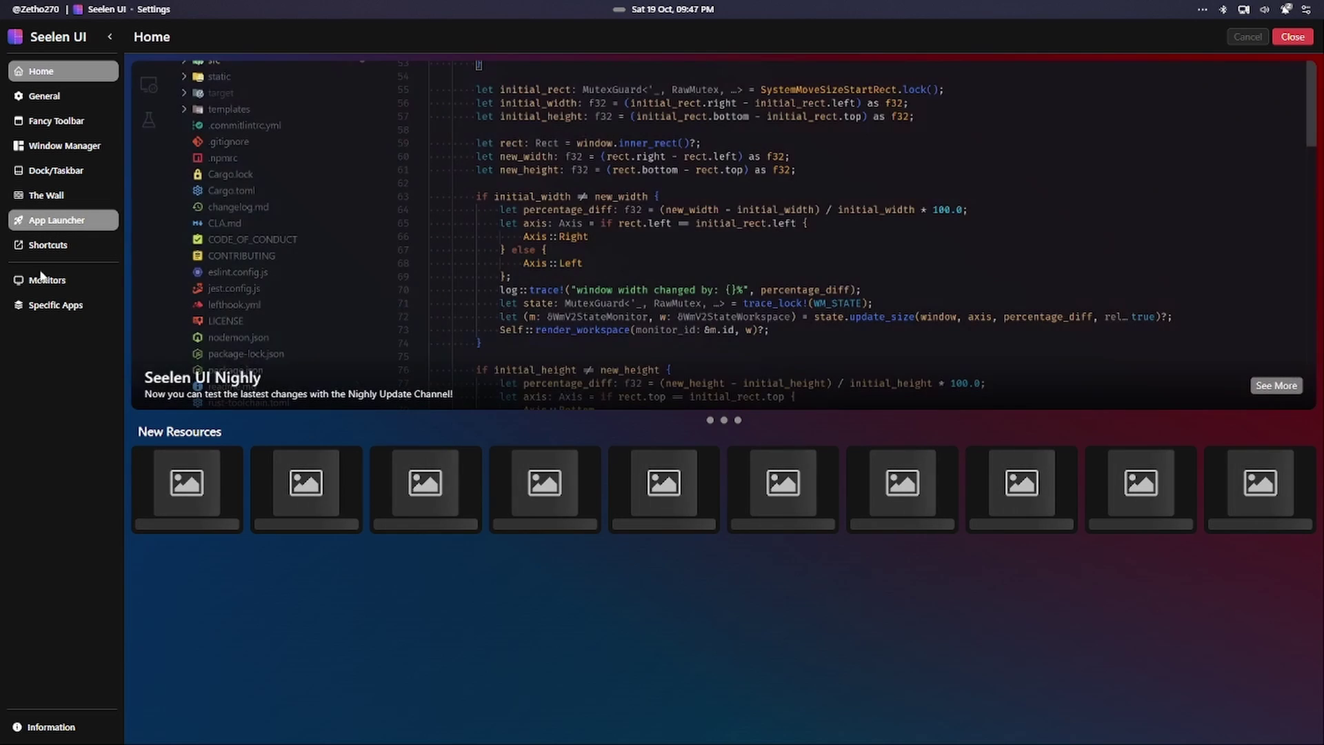
click(48, 245)
scroll(714, 297, down, 7)
scroll(710, 301, up, 7)
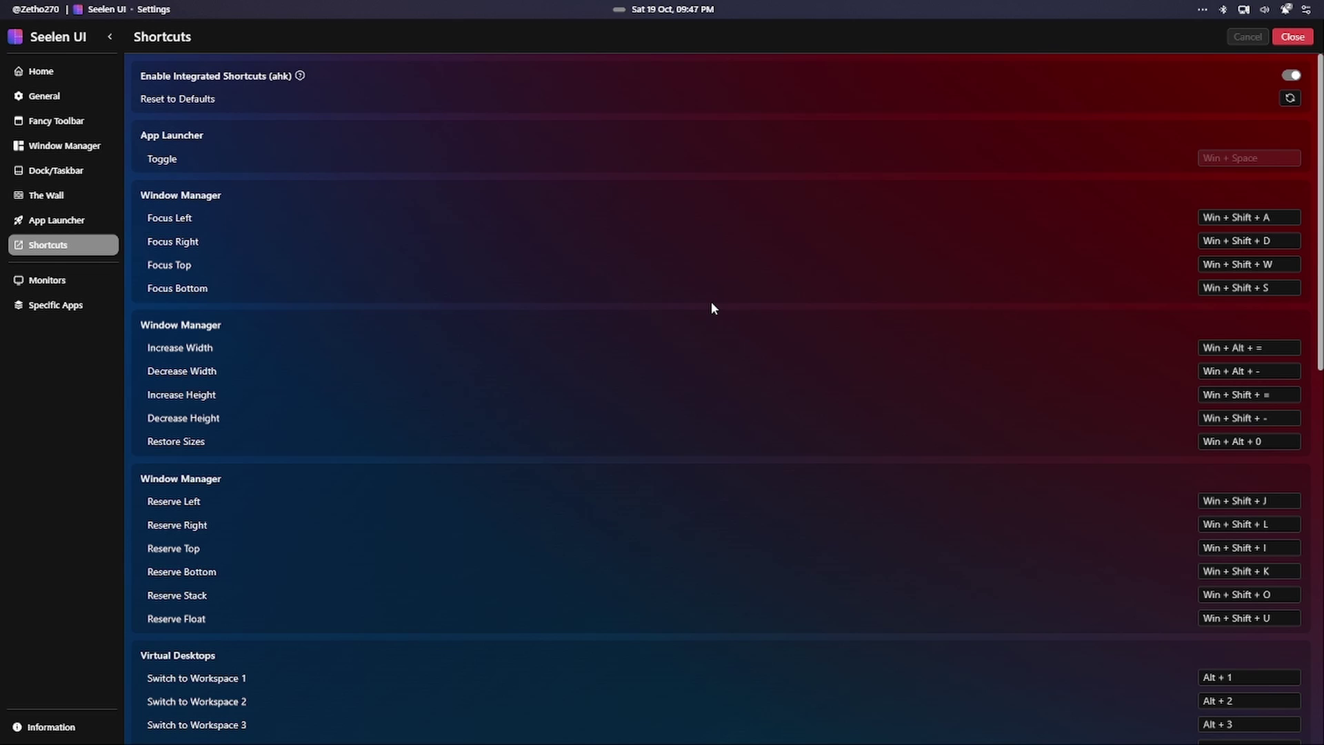
key(alt+space)
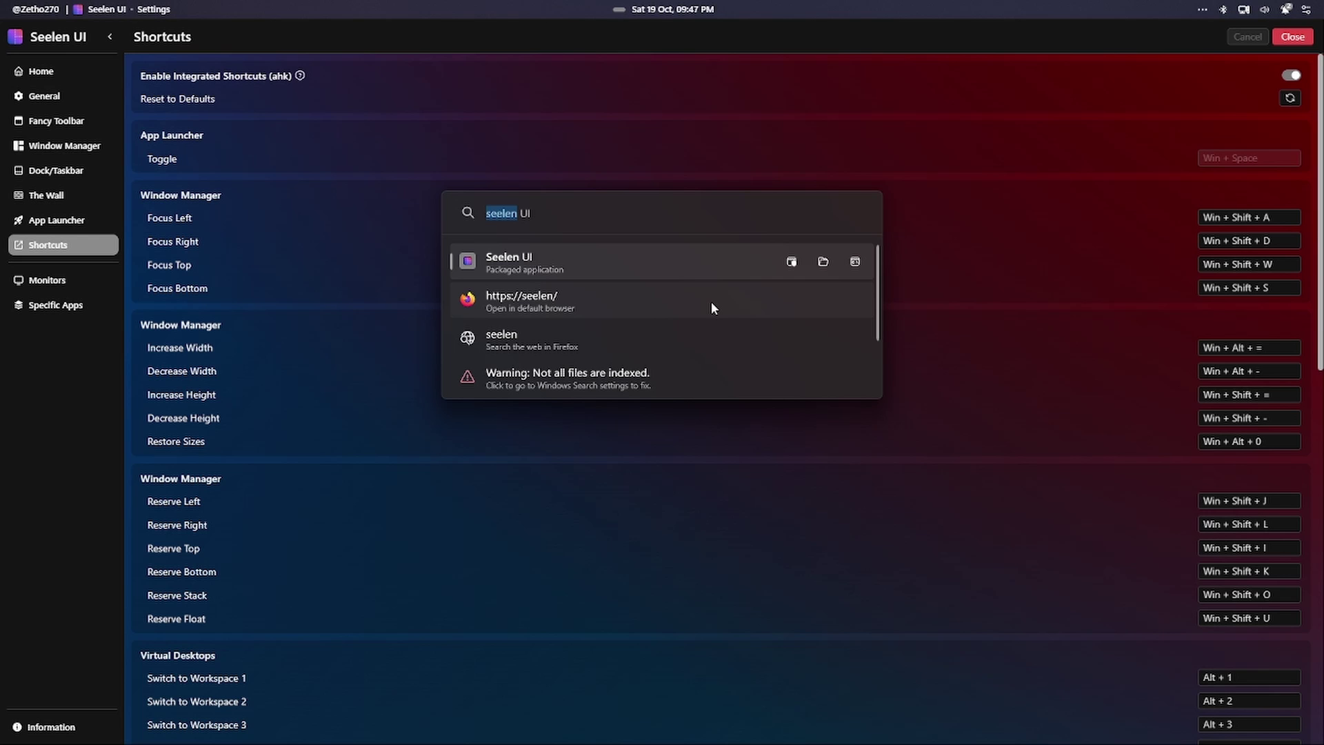
key(BackSpace)
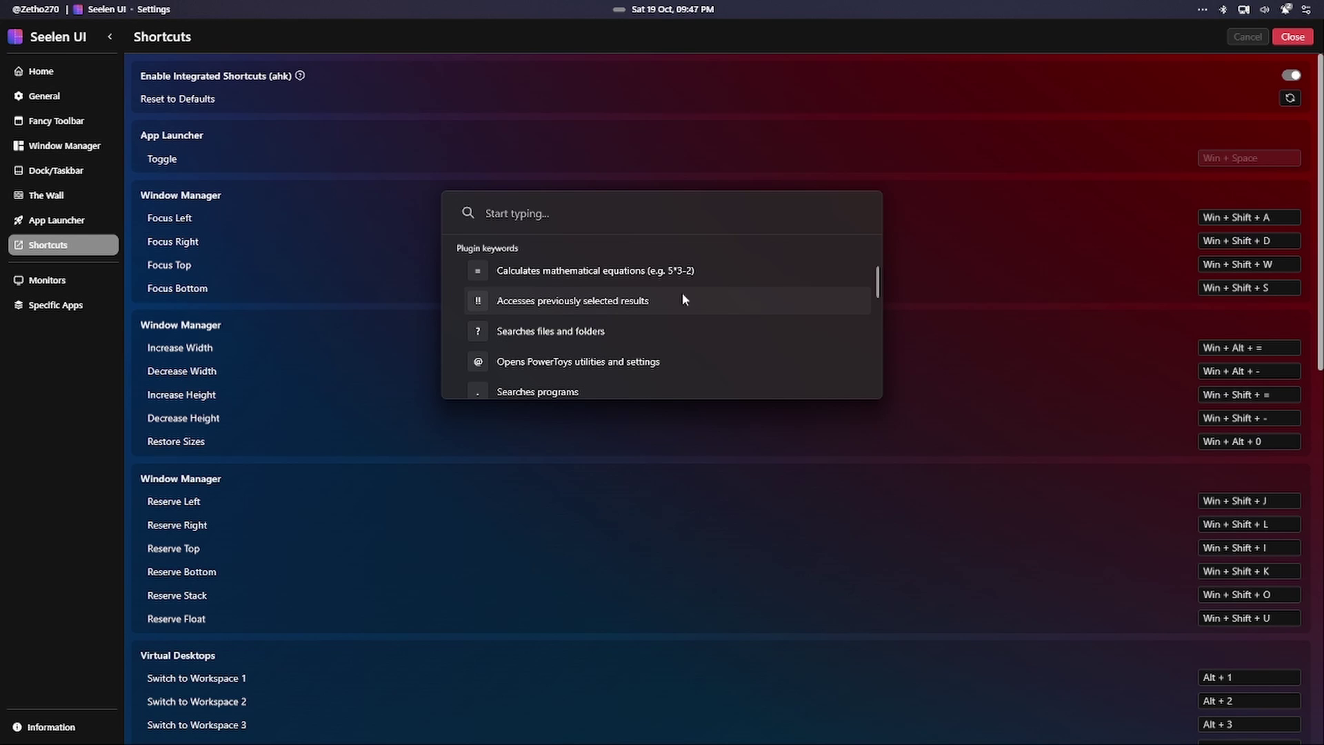
scroll(625, 284, down, 1)
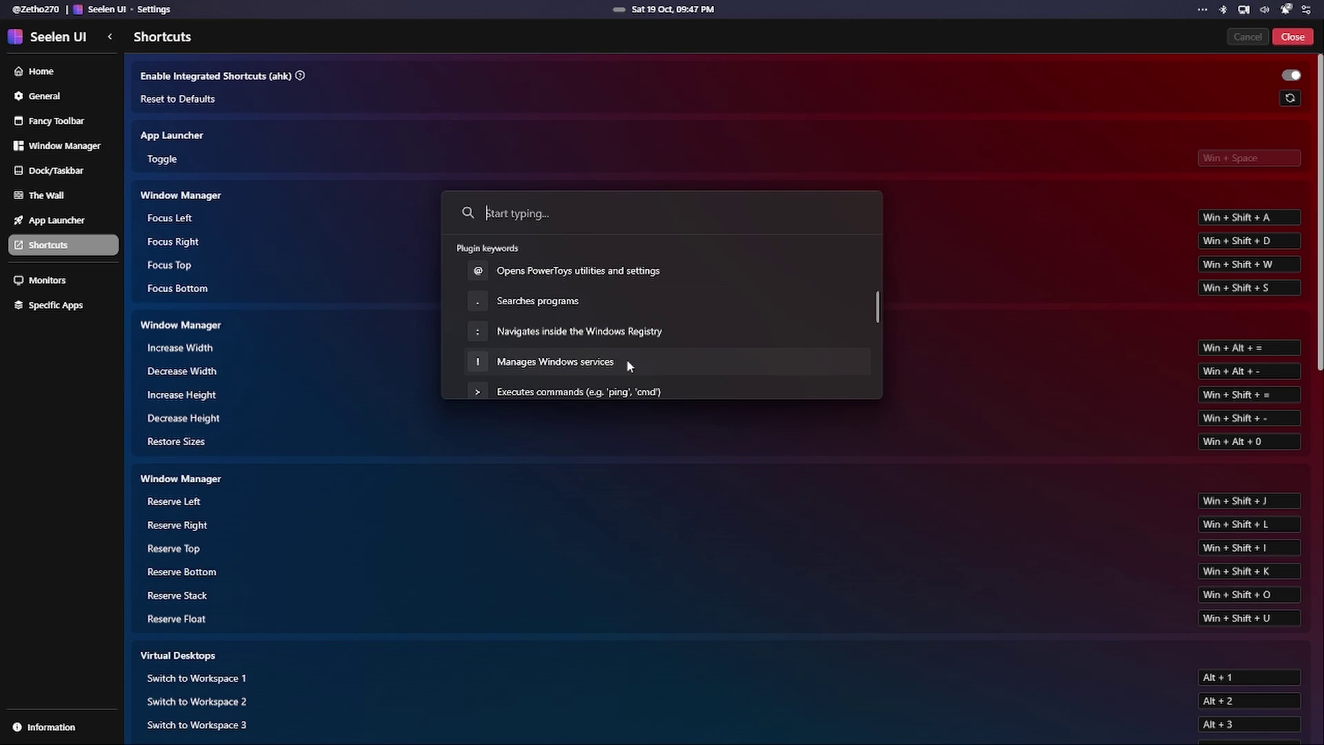
scroll(627, 359, down, 1)
scroll(645, 348, down, 2)
click(188, 422)
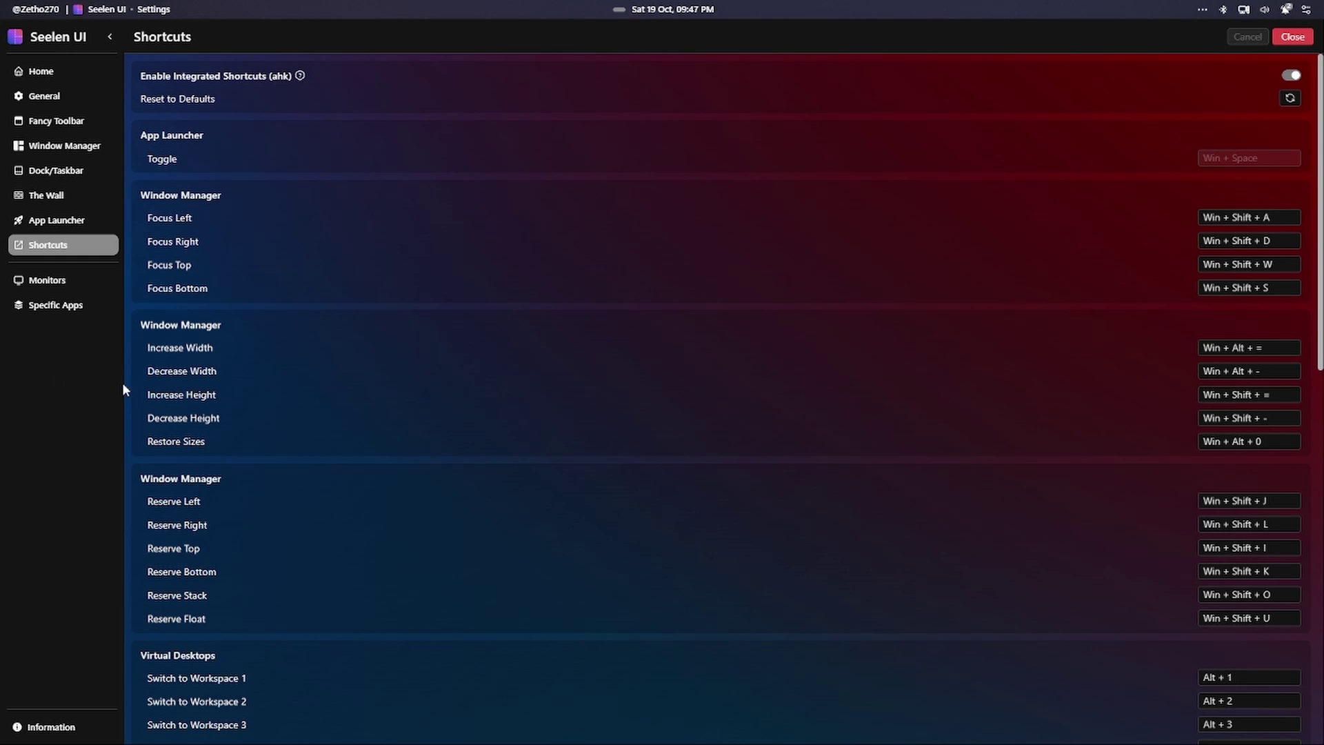
- Pass through Monitors to Specific Apps, scroll the per-app rules table, then switch to VSCodium
click(79, 280)
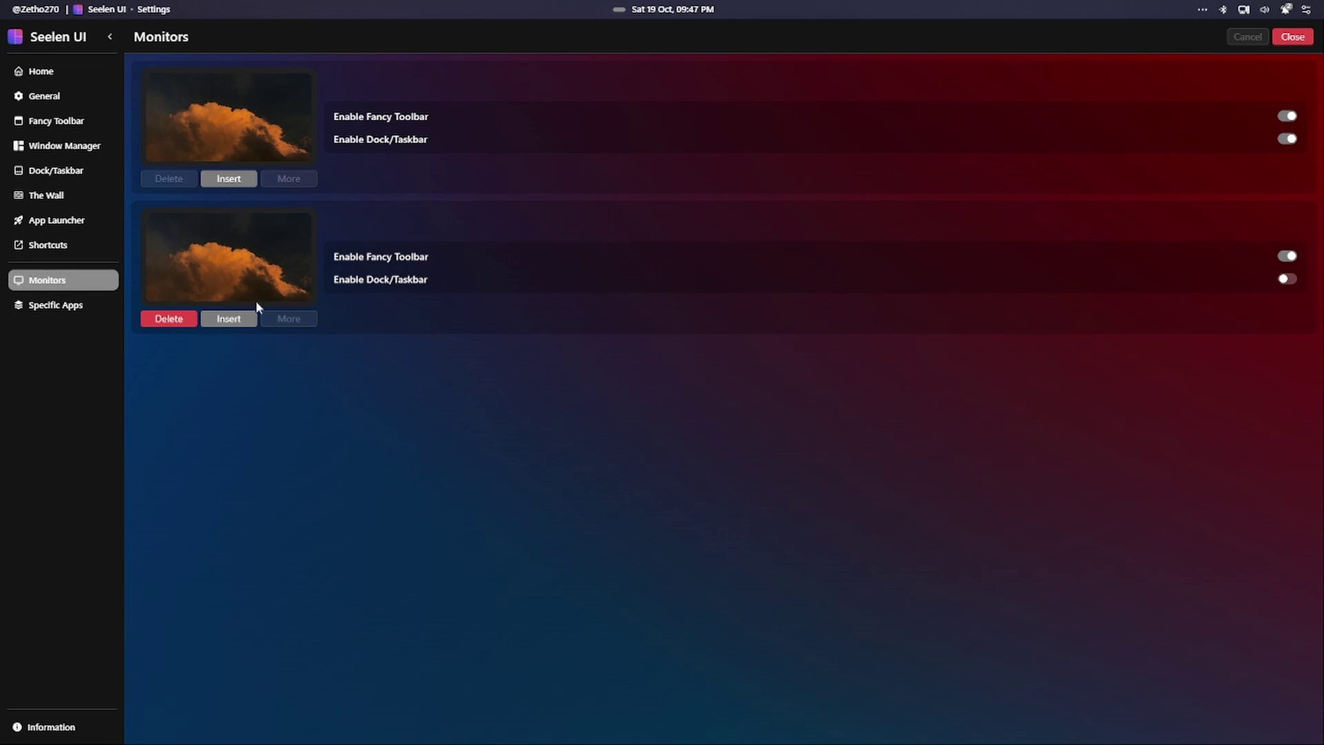
click(95, 305)
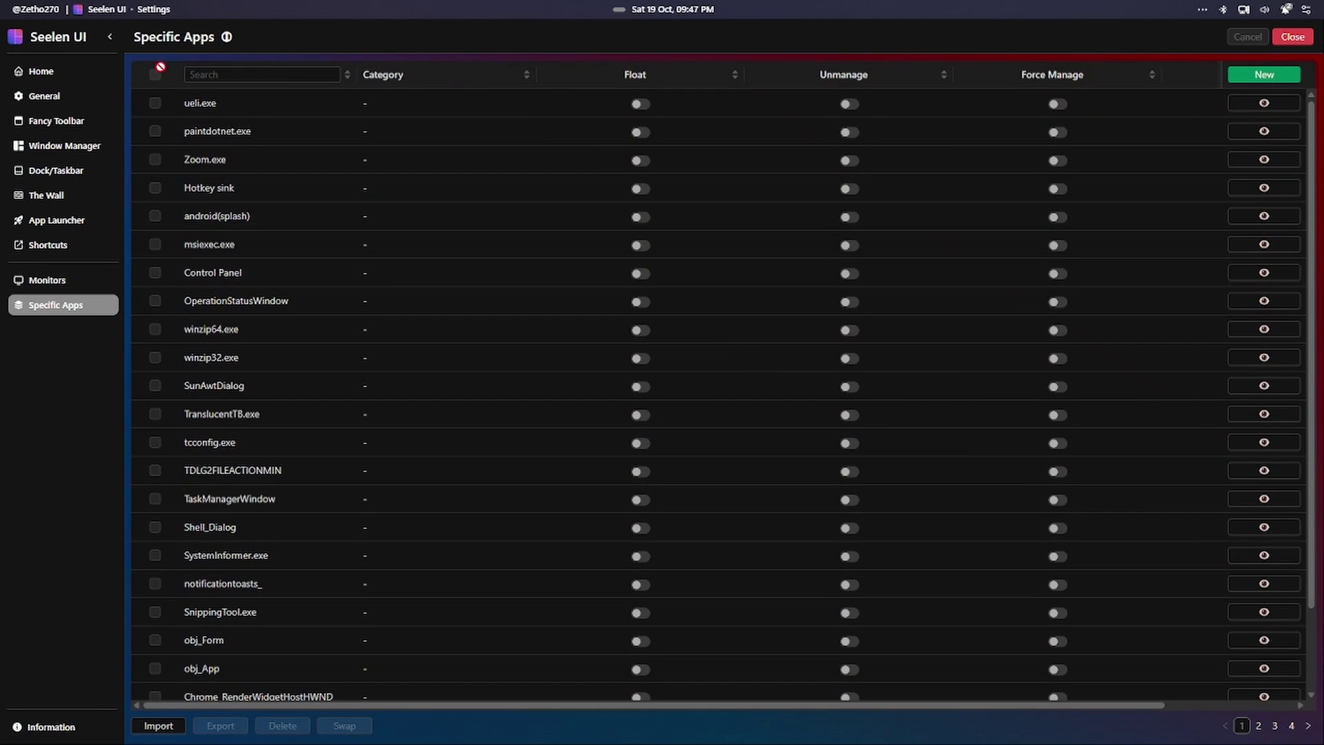
scroll(275, 186, down, 2)
scroll(275, 186, up, 2)
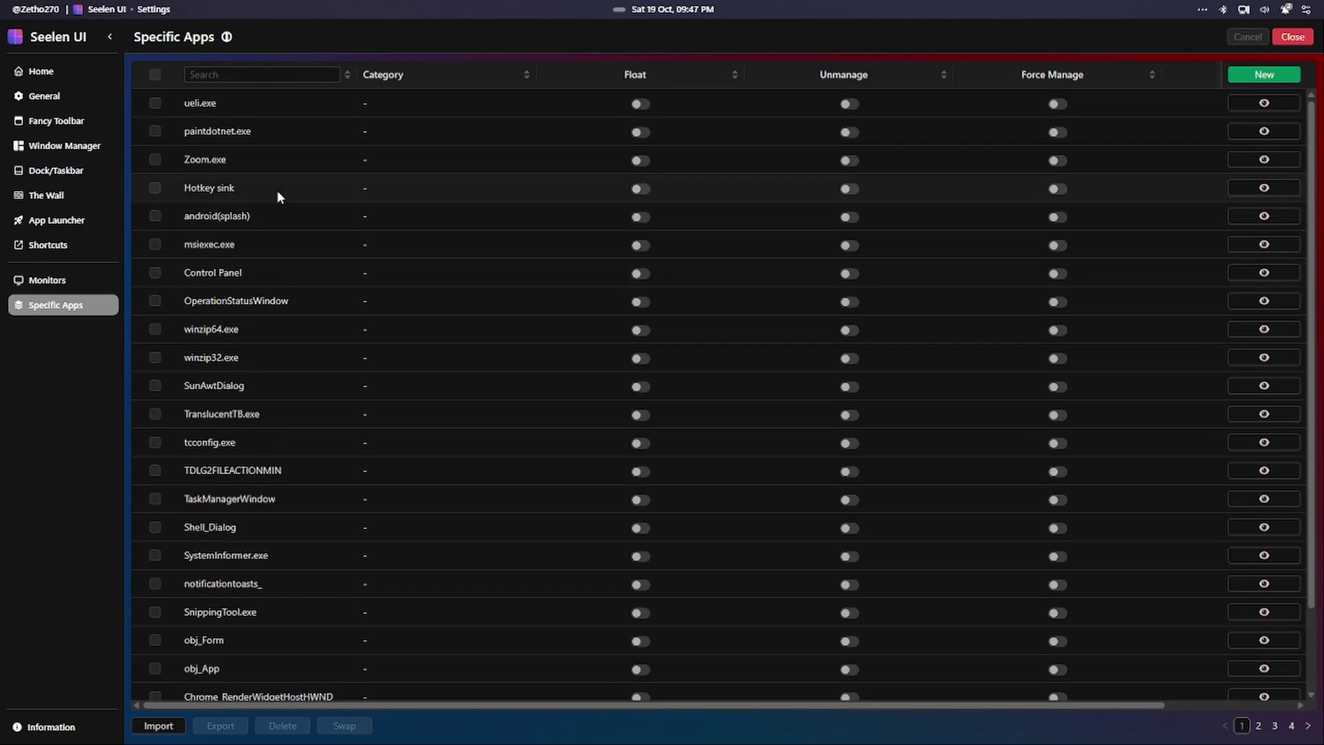
scroll(276, 189, down, 2)
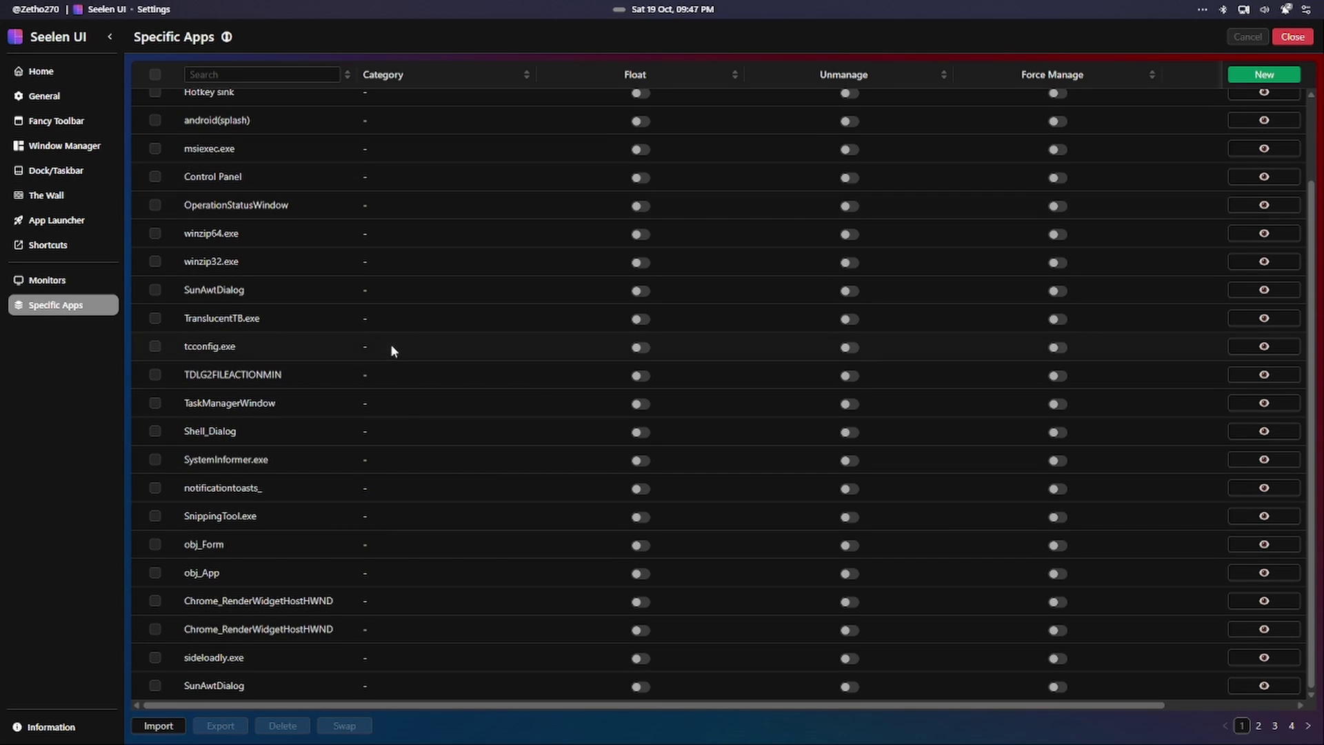
scroll(428, 404, up, 2)
scroll(429, 407, down, 1)
scroll(429, 407, up, 1)
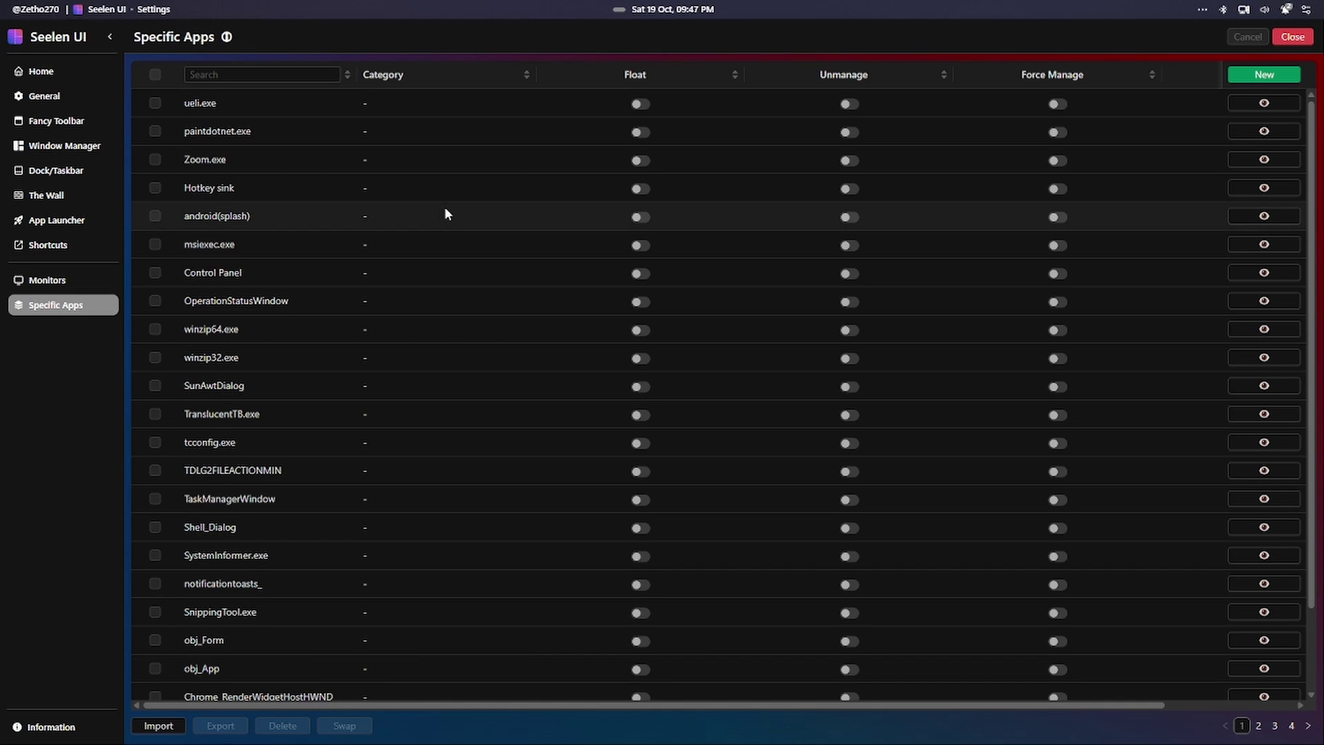
key(alt+Tab)
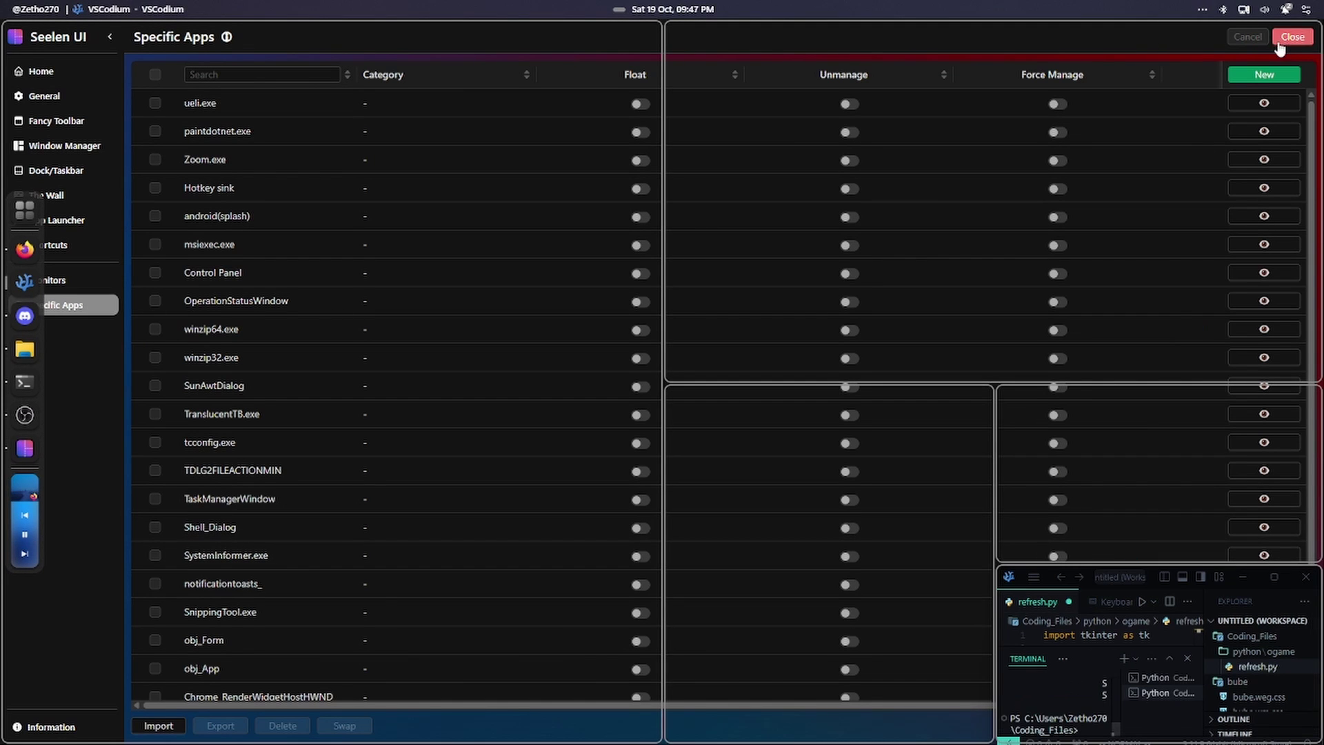
- Close the Seelen UI settings window and the extra Explorer and PowerShell windows
drag(1215, 33, 949, 242)
click(1045, 236)
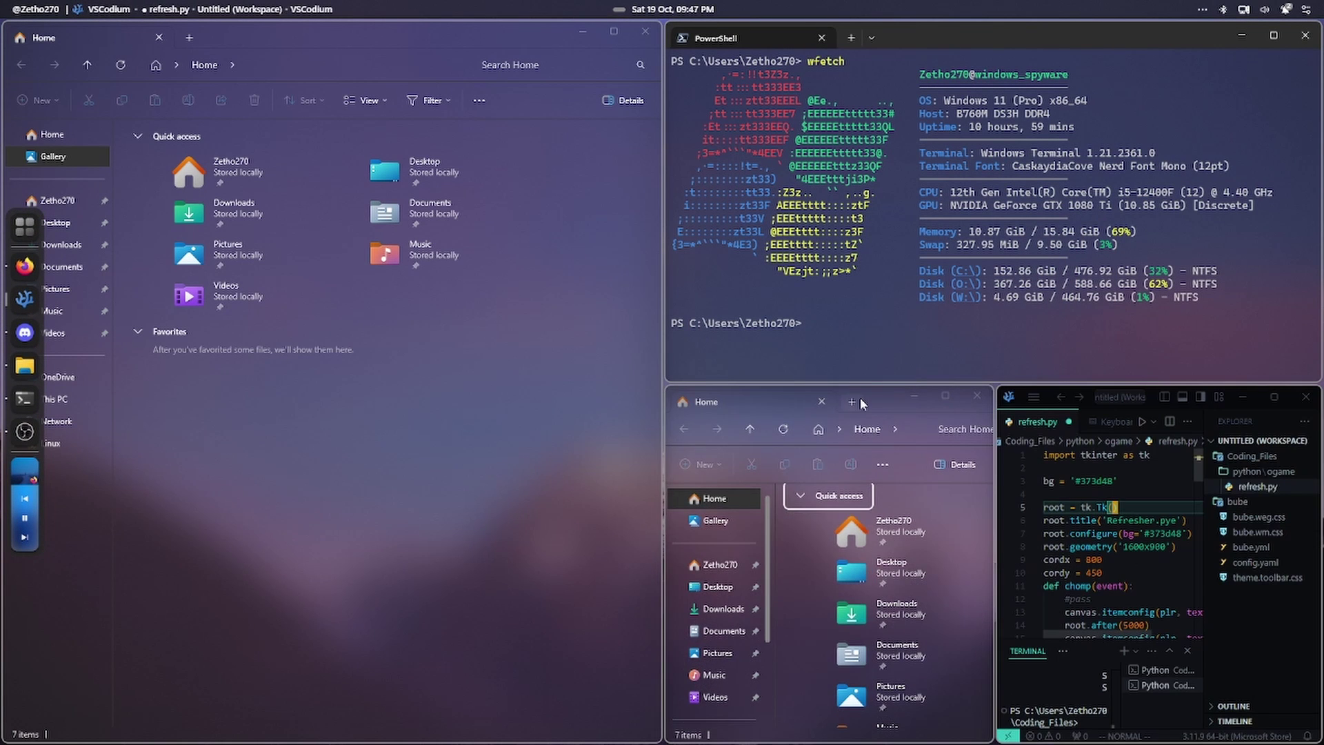
key(alt+F4)
key(alt+F4)
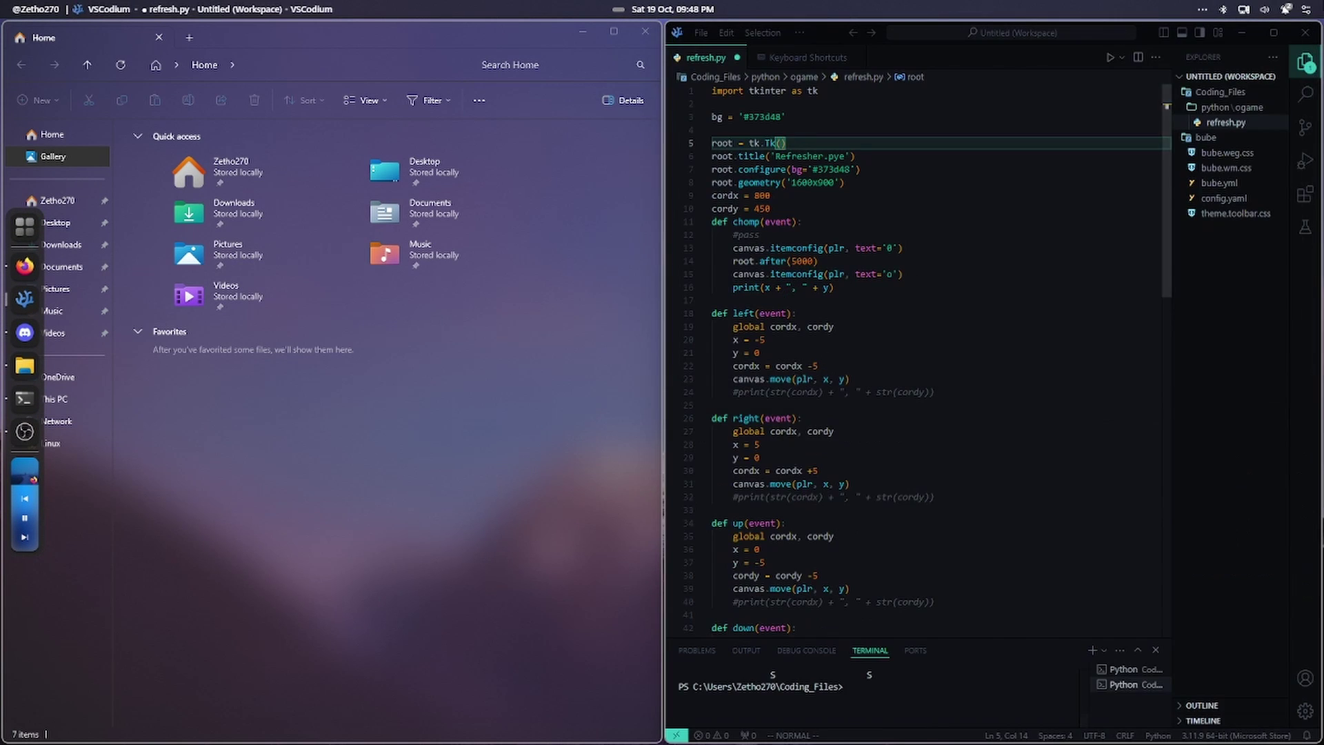
- Make VSCodium fill the screen and scroll through the refresh.py code
click(1264, 40)
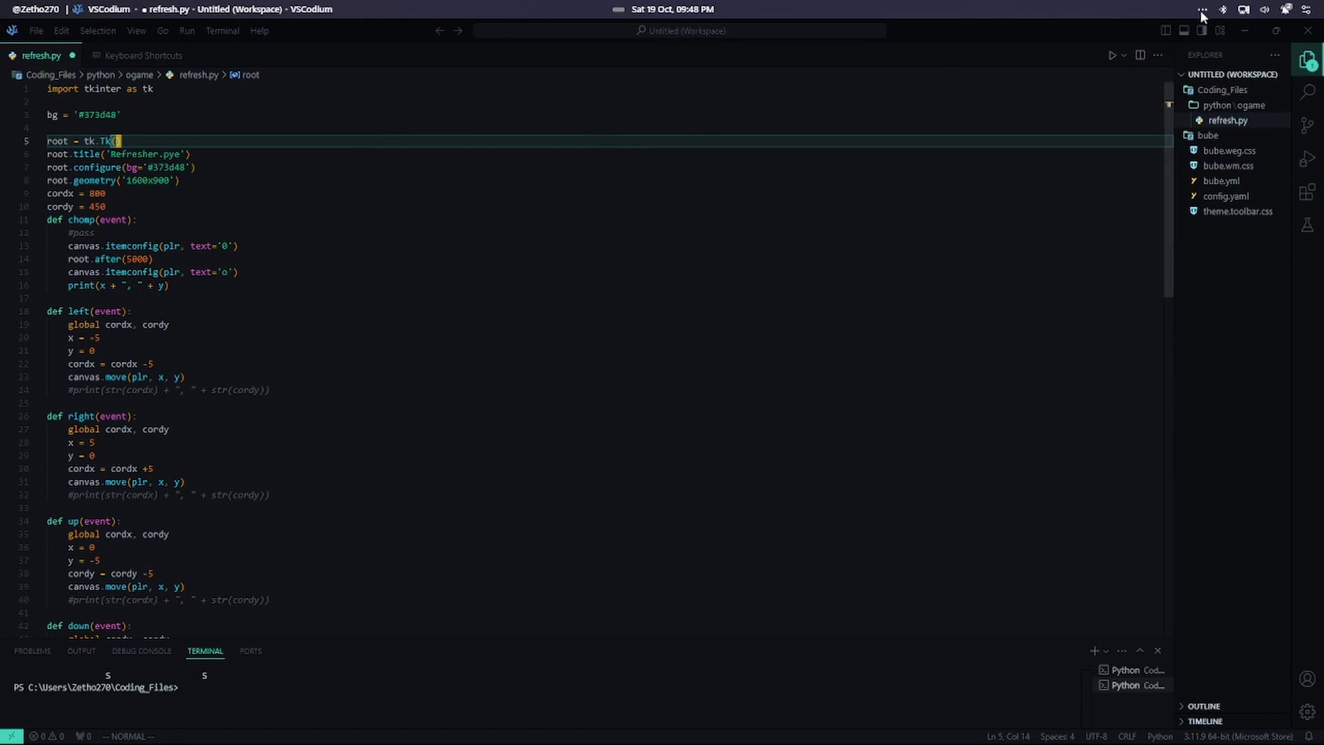
click(1280, 30)
key(super+Up)
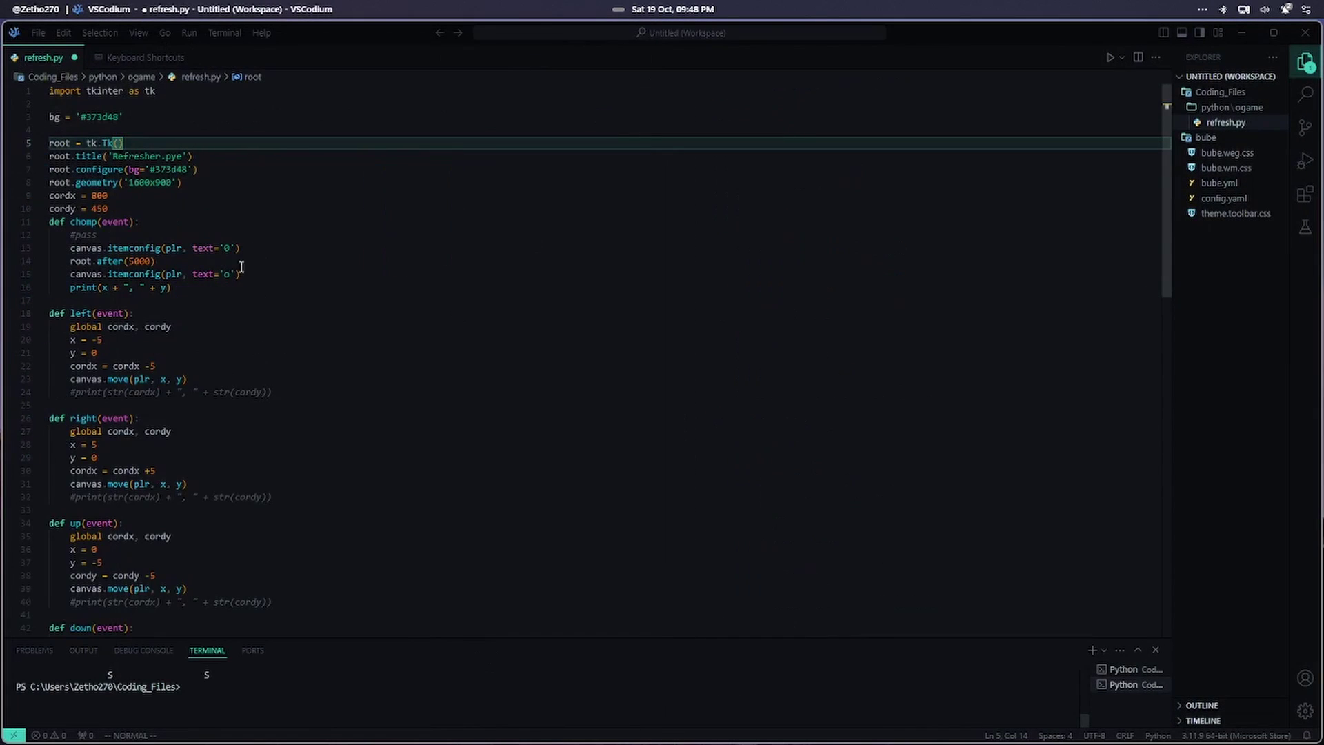
scroll(159, 239, down, 2)
scroll(160, 239, up, 2)
scroll(138, 248, down, 14)
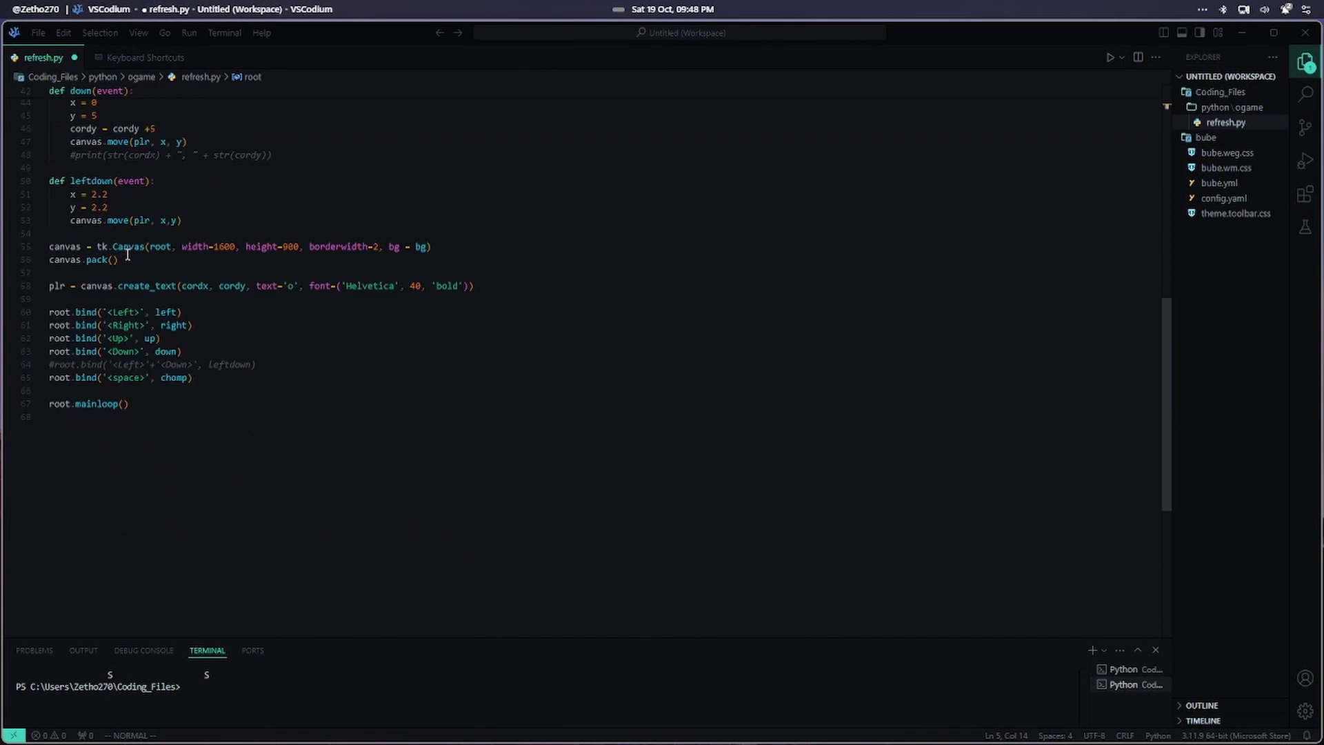
scroll(133, 255, up, 3)
scroll(284, 283, up, 9)
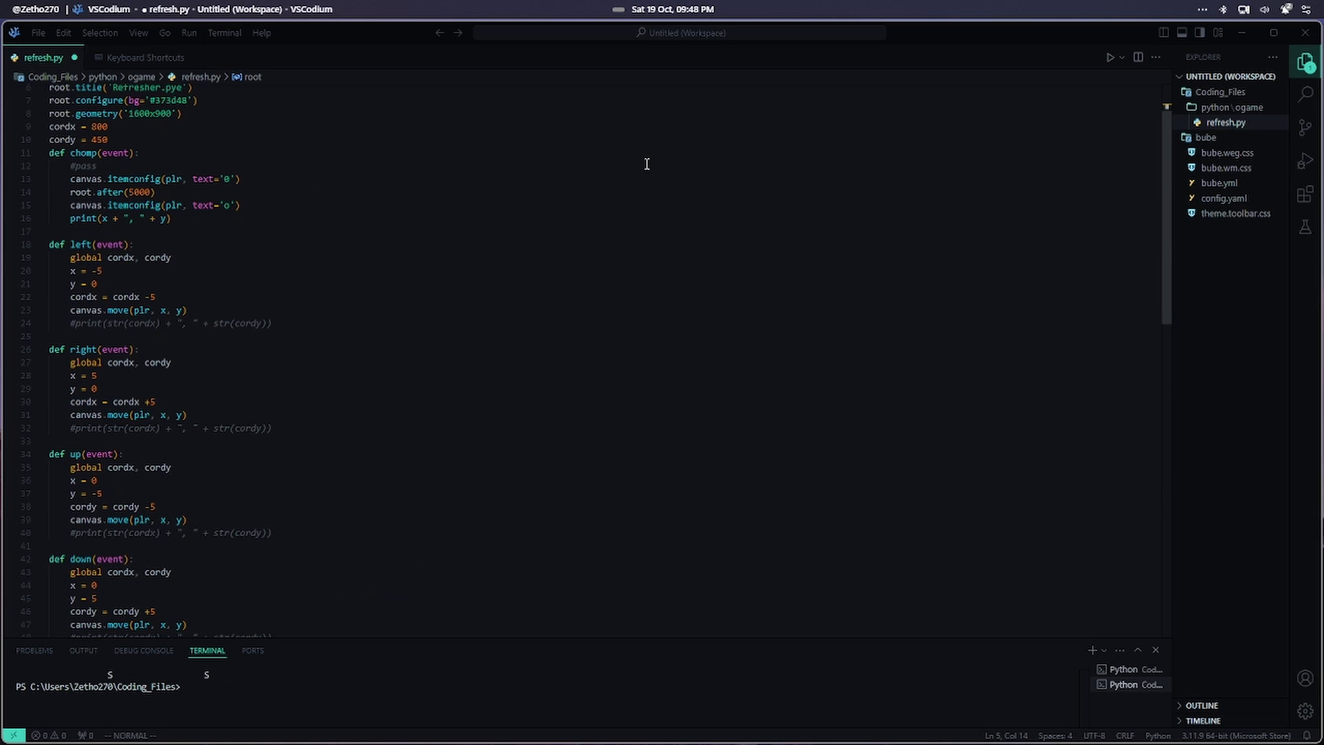
- Save and run refresh.py, then move the o right and back left
click(1111, 58)
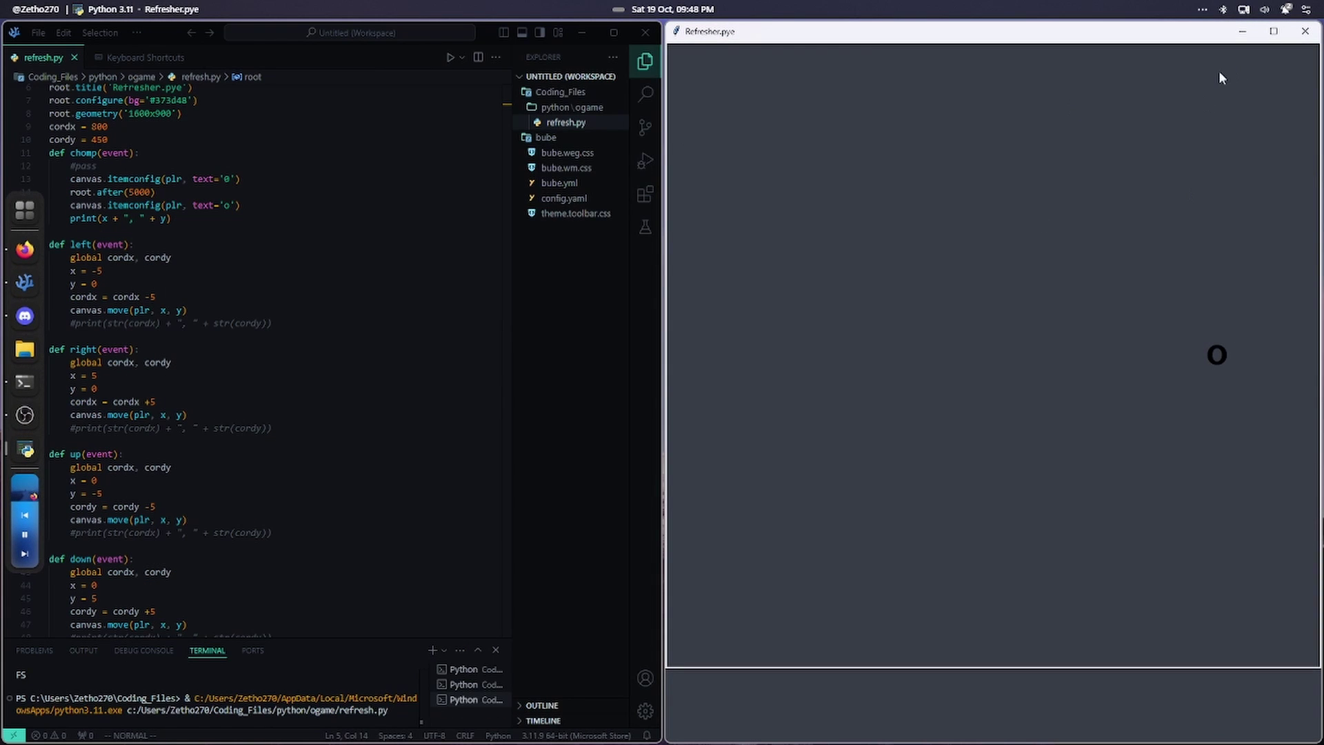
key(Right)
key(Right)
key(Right)
key(Right)
key(Right)
key(Right)
key(Right)
key(Right)
key(Right)
key(Right)
key(Right)
key(Right)
key(Right)
key(Right)
key(Right)
key(Right)
key(Right)
key(Right)
key(Right)
key(Right)
key(Right)
key(Left)
key(Left)
key(Left)
key(Left)
key(Left)
key(Left)
key(Left)
key(Left)
- Maximize the Refresher game, move the o up and right, then close the game window
click(580, 33)
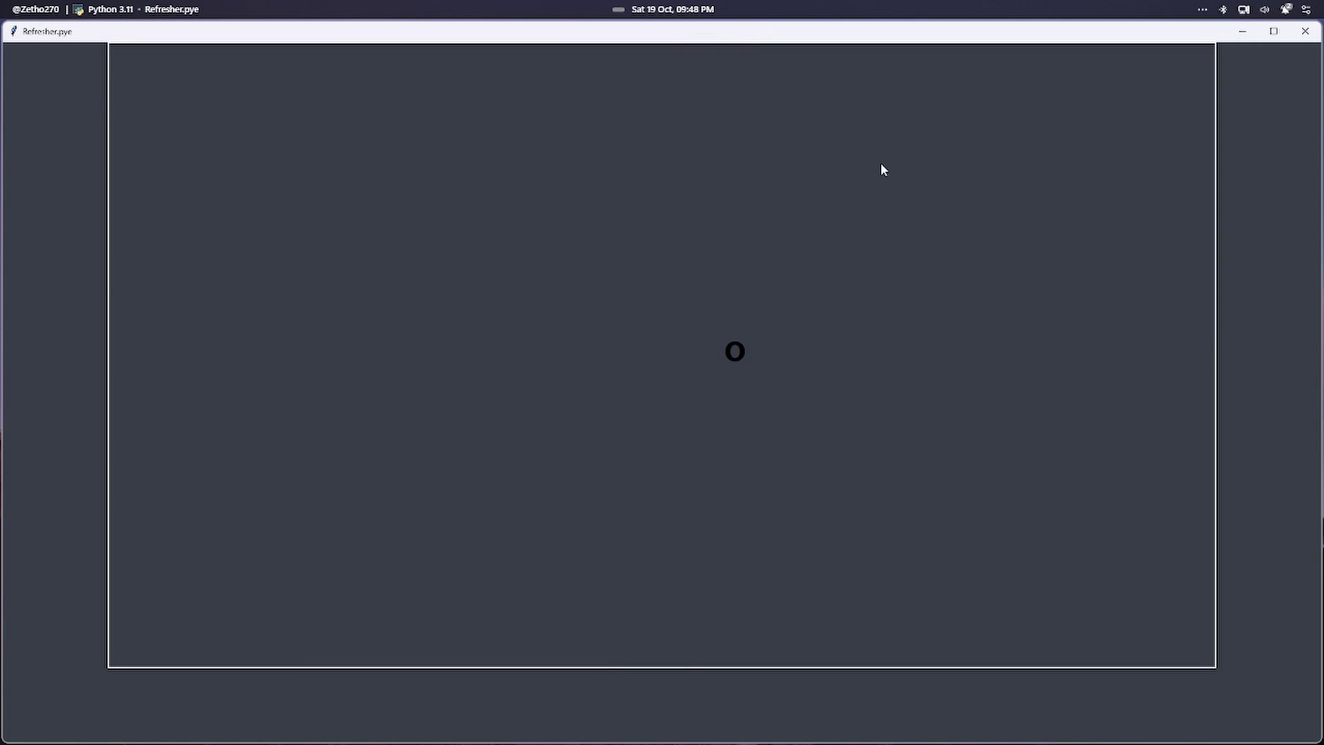
key(Up)
key(Up)
key(Up)
key(Up)
key(Up)
key(Right)
key(alt+Tab)
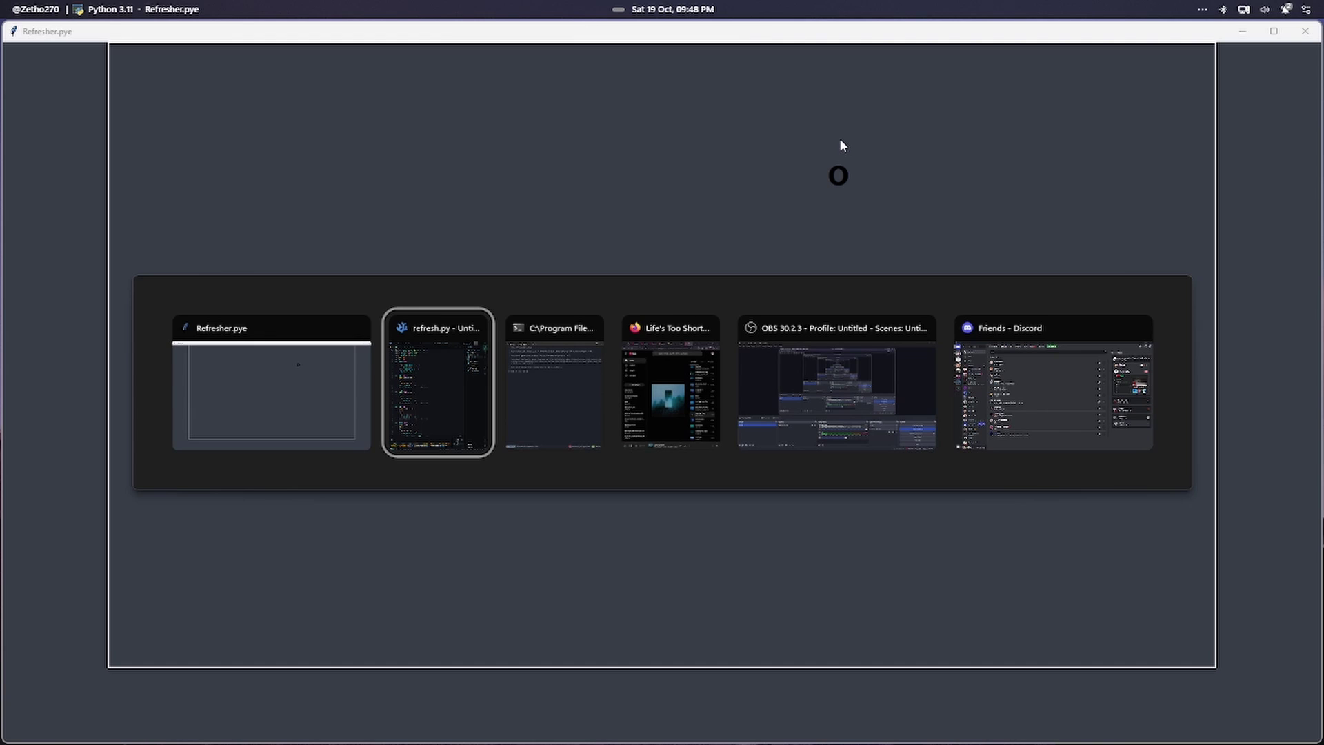
key(alt+F4)
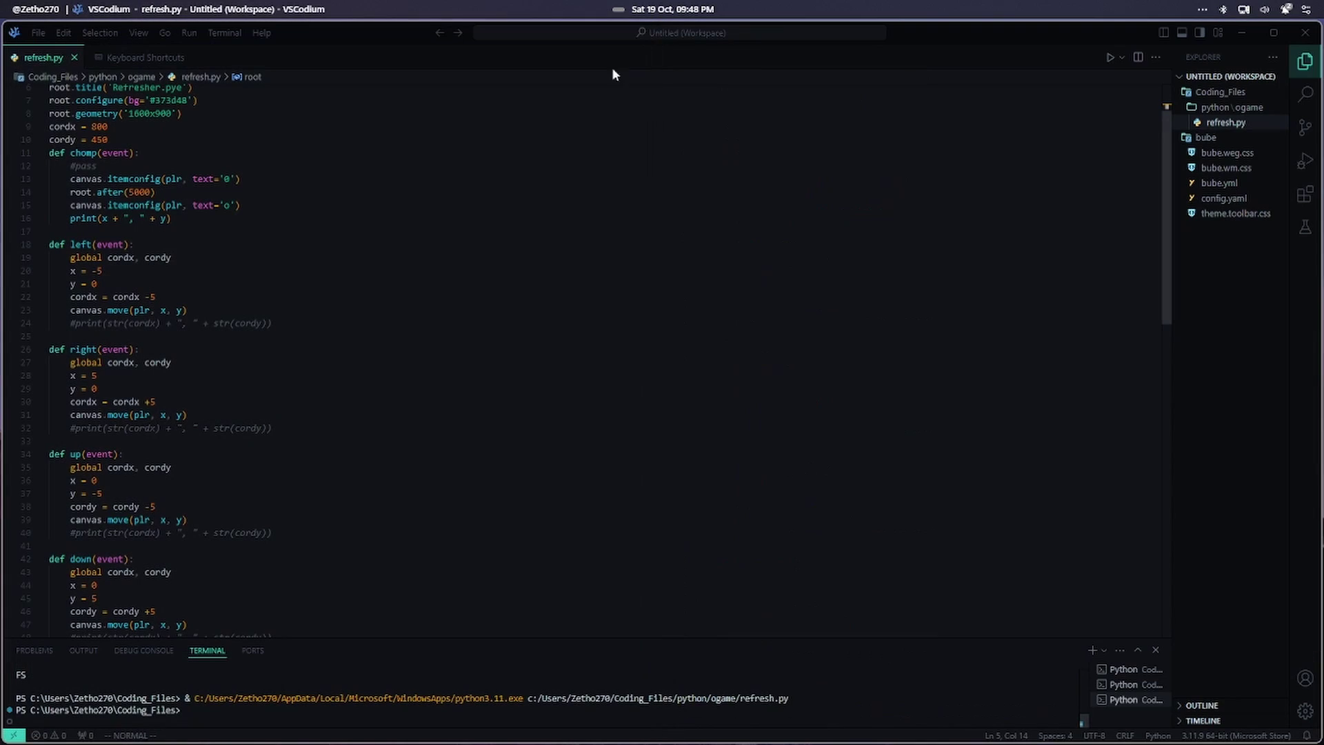
key(alt+F4)
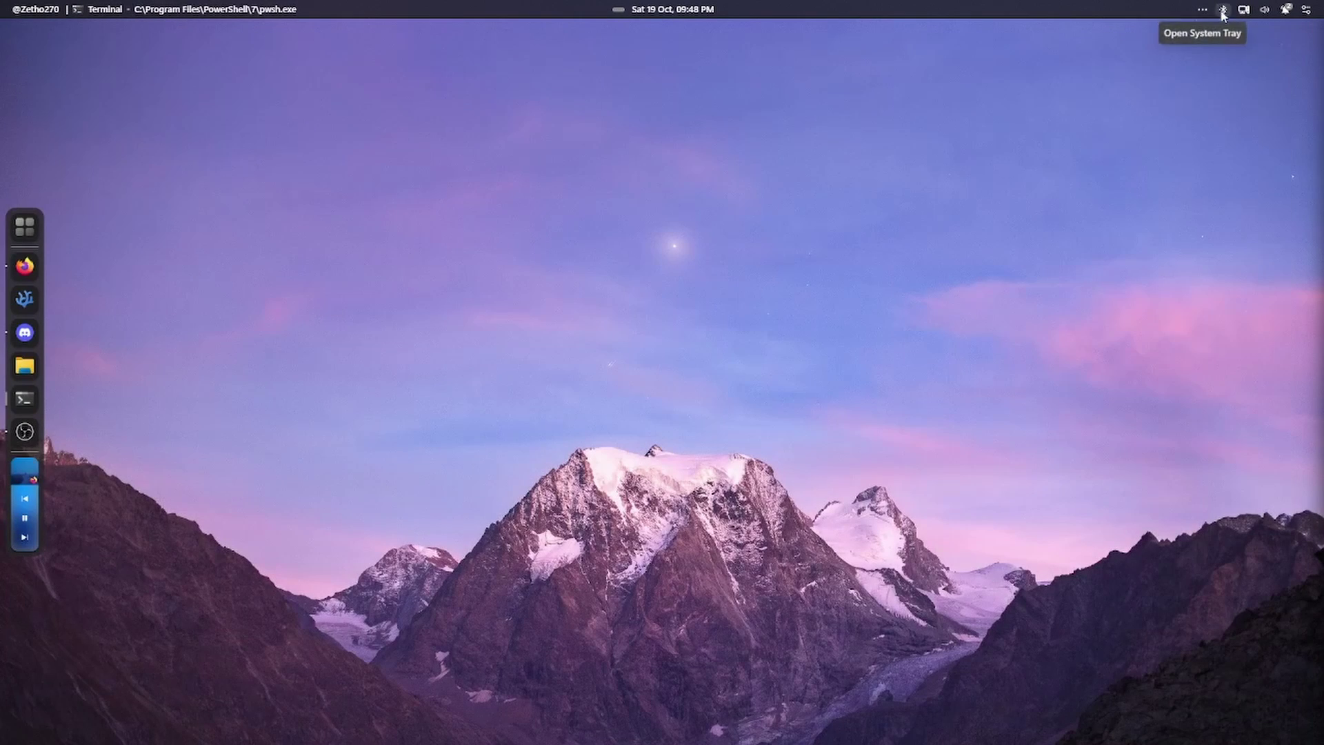